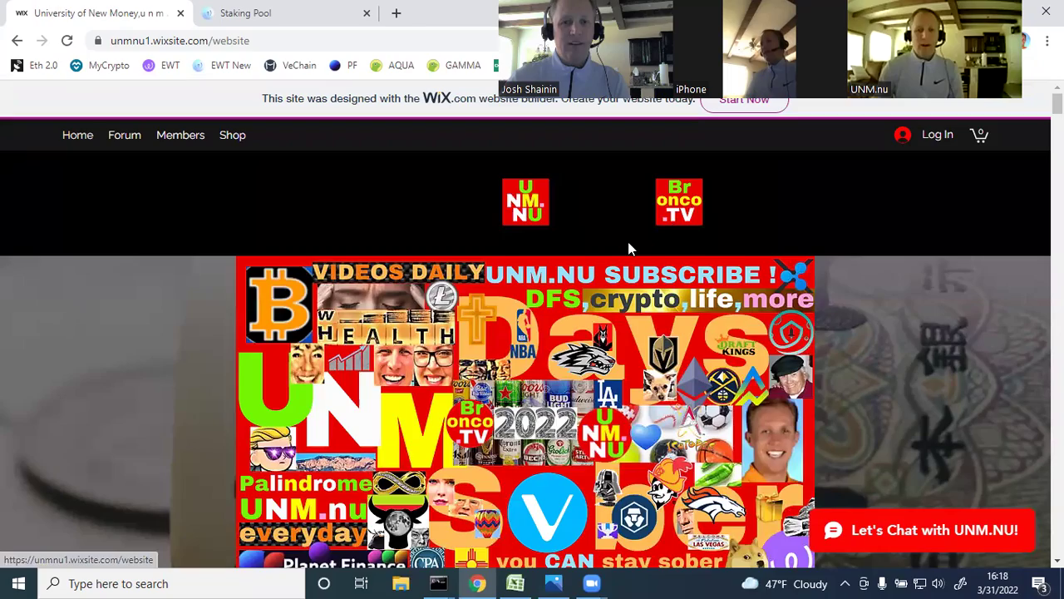
Scroll the UNM.NU page past the video grid and social links to the 2022 Crypto Spreadsheet XLS icon.
scroll(241, 383, down, 2)
scroll(242, 382, down, 15)
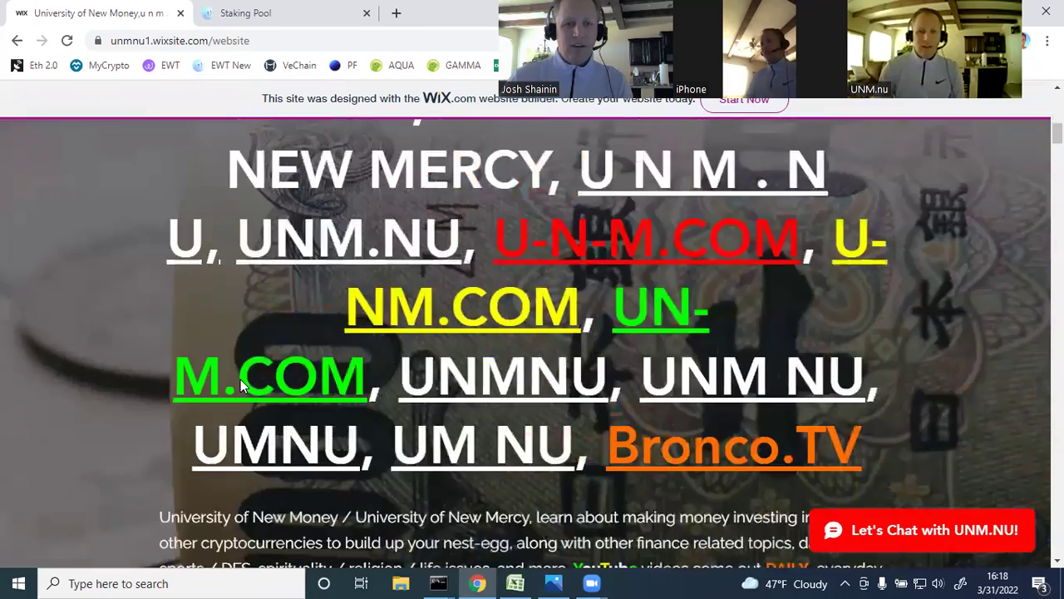
scroll(241, 379, down, 5)
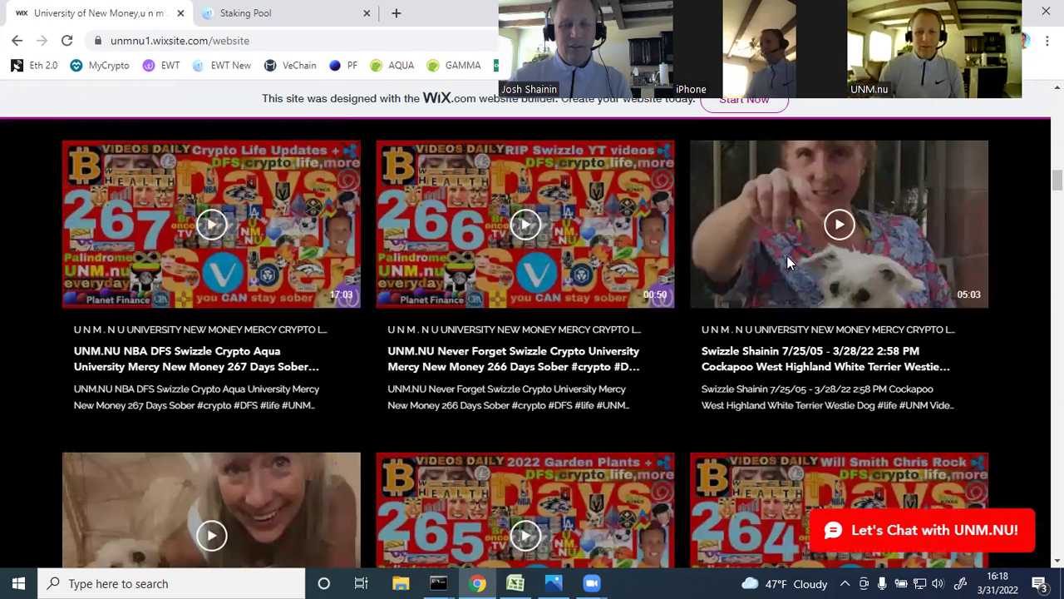
scroll(257, 349, down, 2)
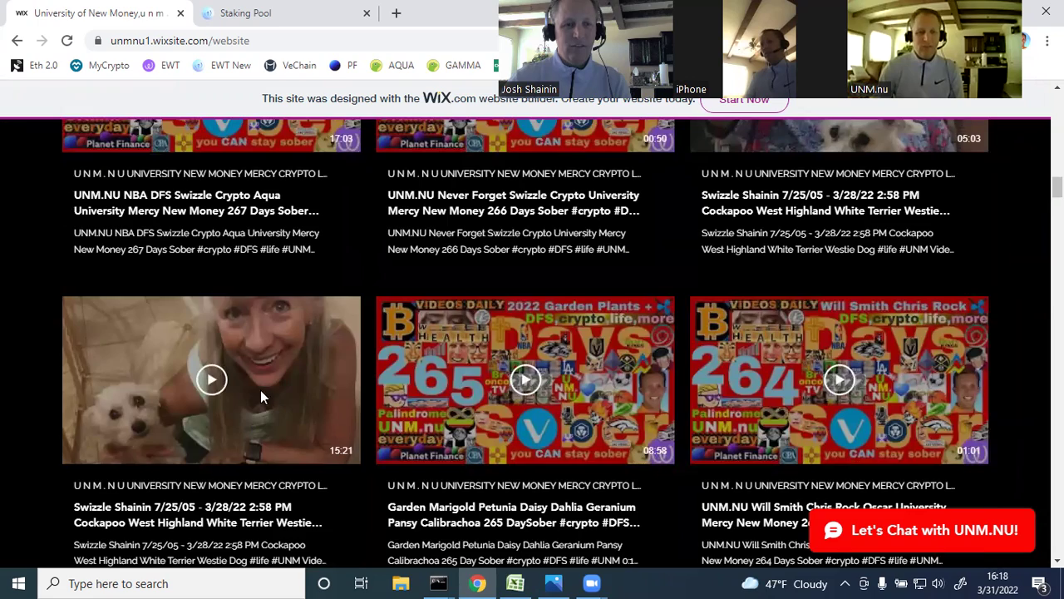
scroll(261, 390, down, 7)
scroll(858, 333, up, 1)
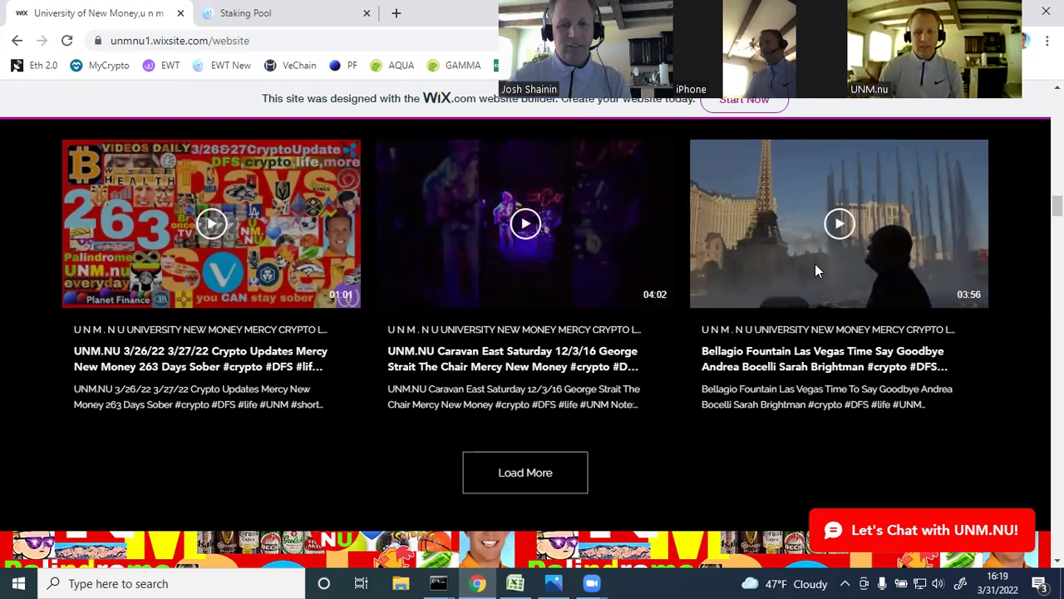
scroll(813, 266, down, 7)
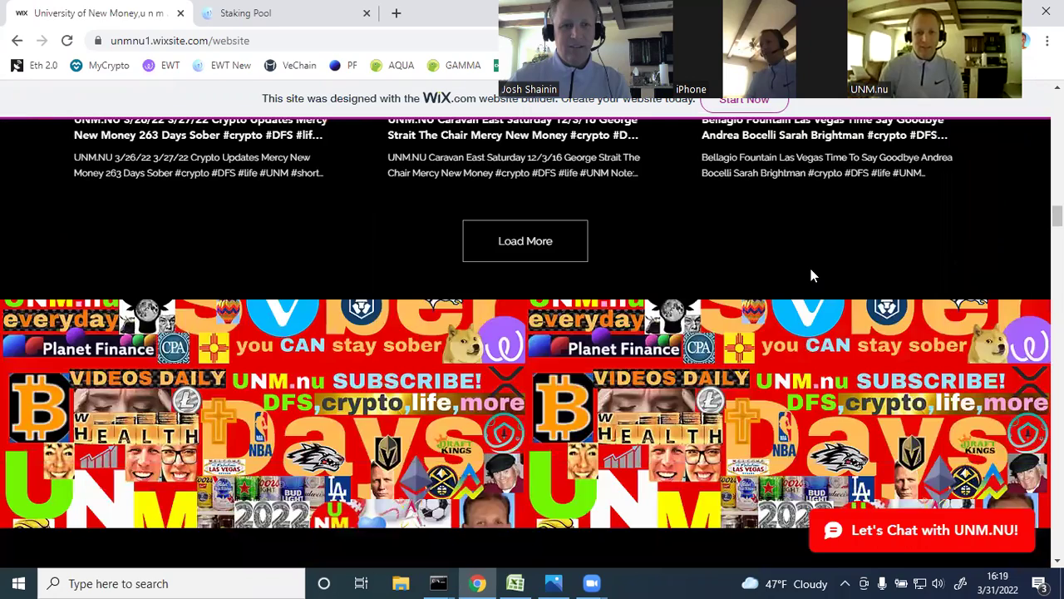
scroll(814, 276, down, 12)
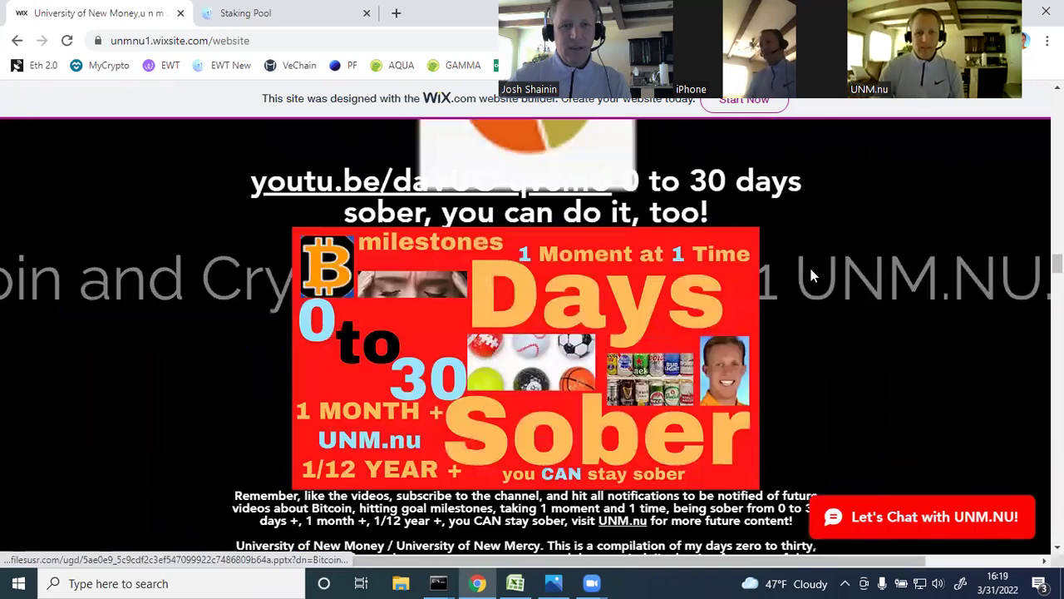
scroll(813, 276, up, 2)
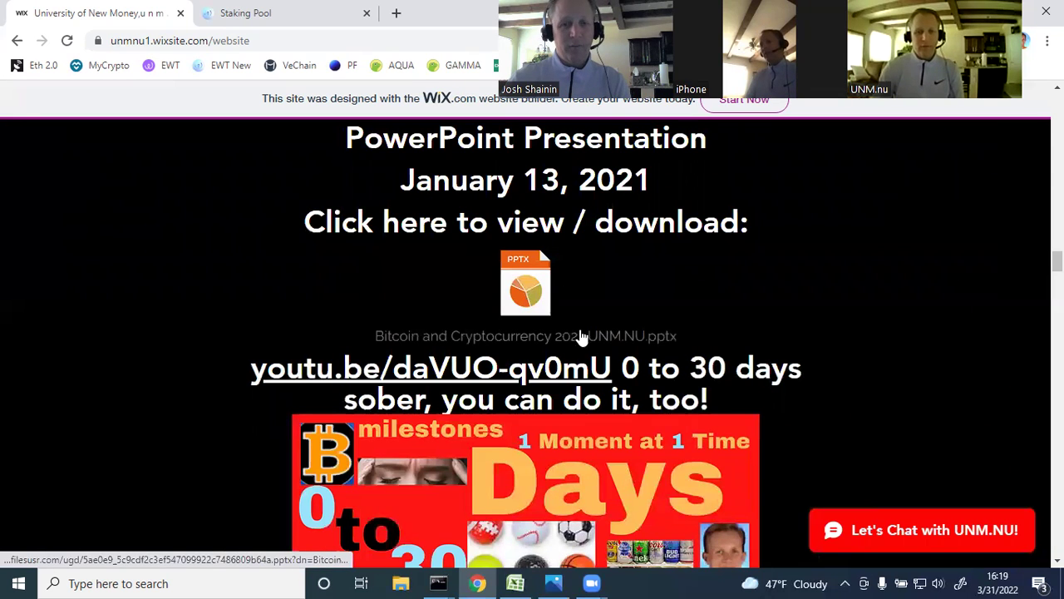
scroll(665, 349, down, 15)
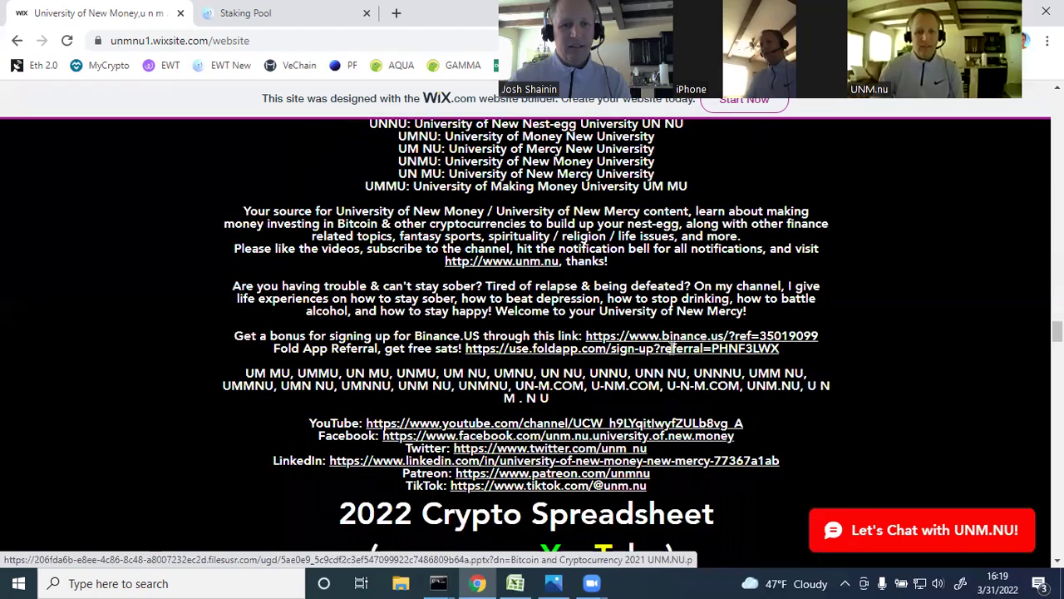
scroll(672, 349, down, 2)
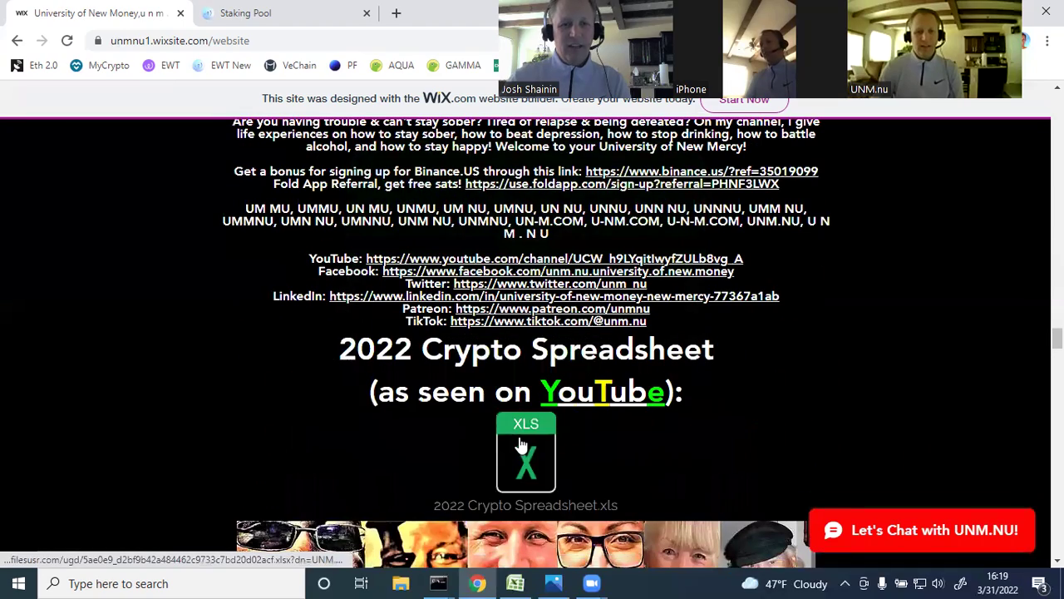
scroll(522, 446, down, 1)
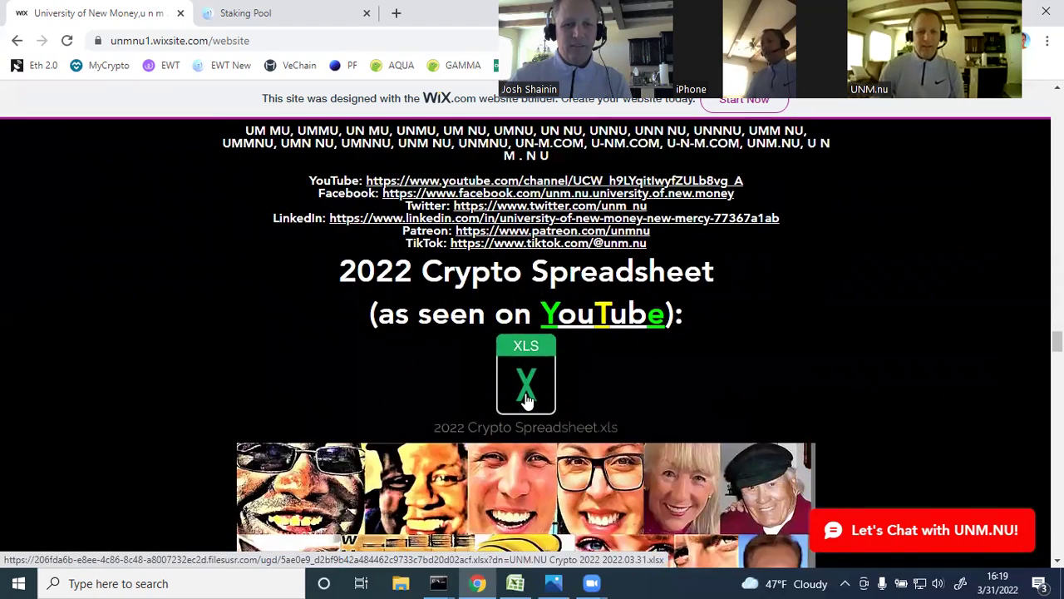
Start downloading the 2022 Crypto Spreadsheet, cancel the save, and switch to the Energy Web staking pool tab.
click(525, 400)
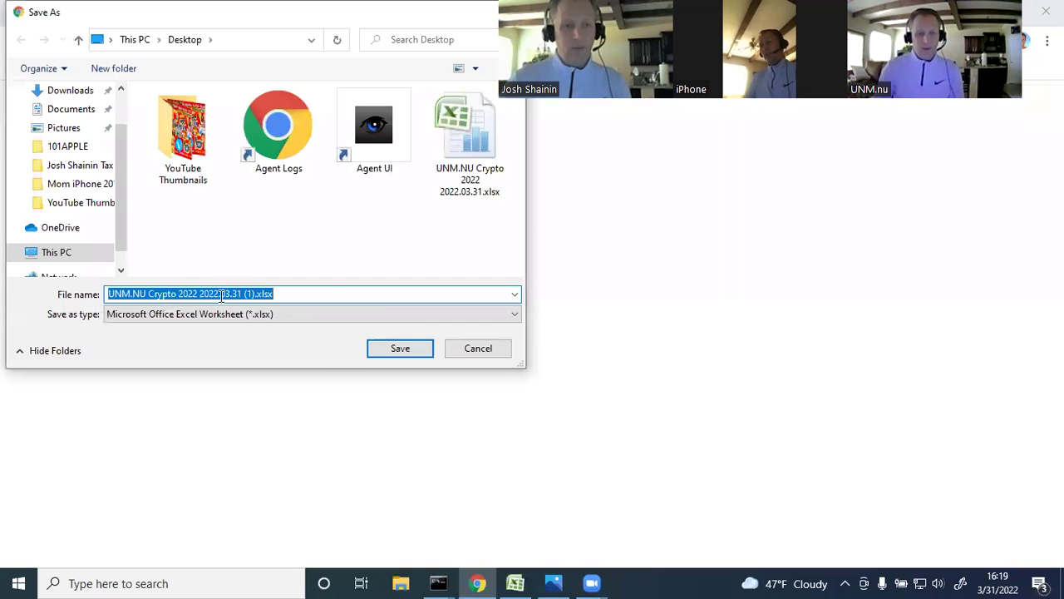
click(483, 349)
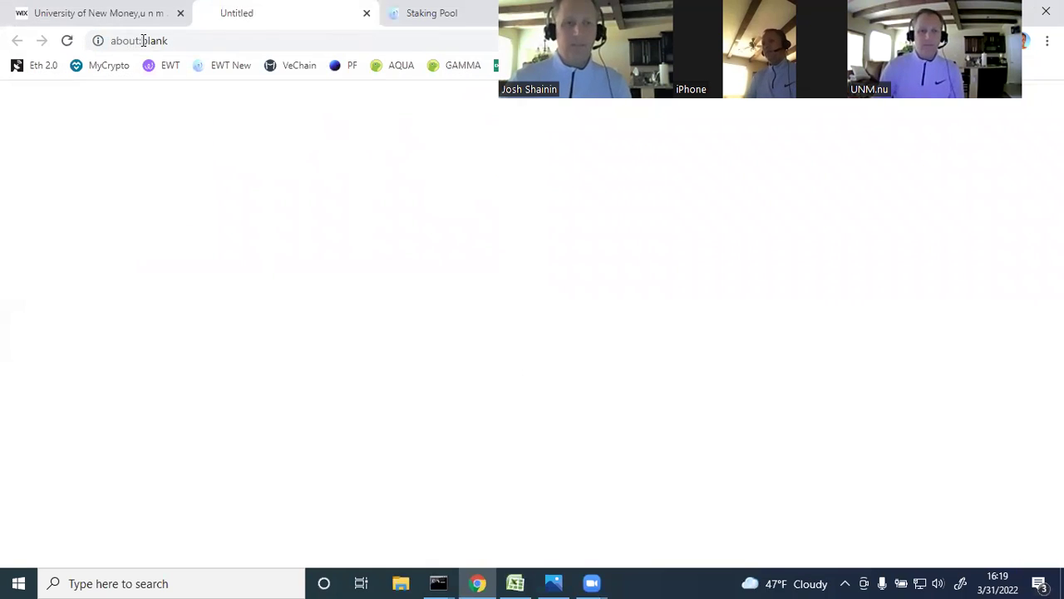
click(246, 18)
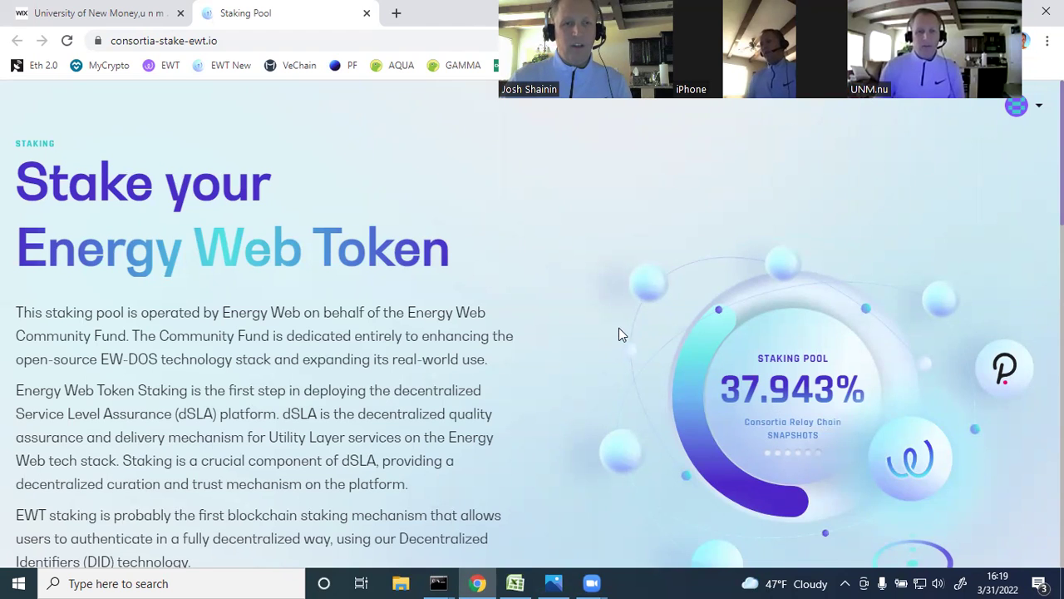
click(397, 13)
click(163, 65)
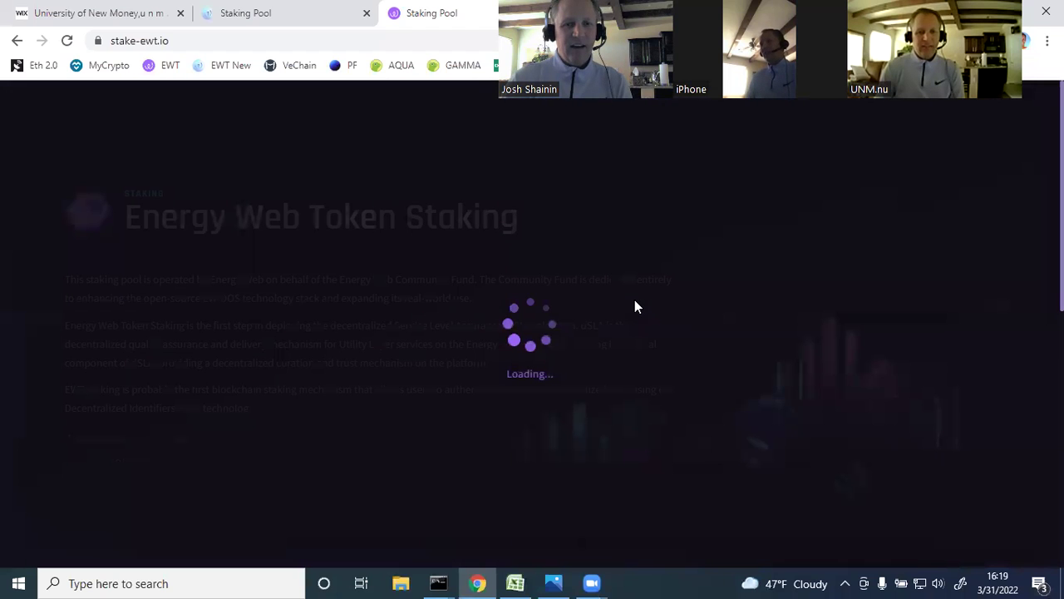
scroll(635, 299, down, 6)
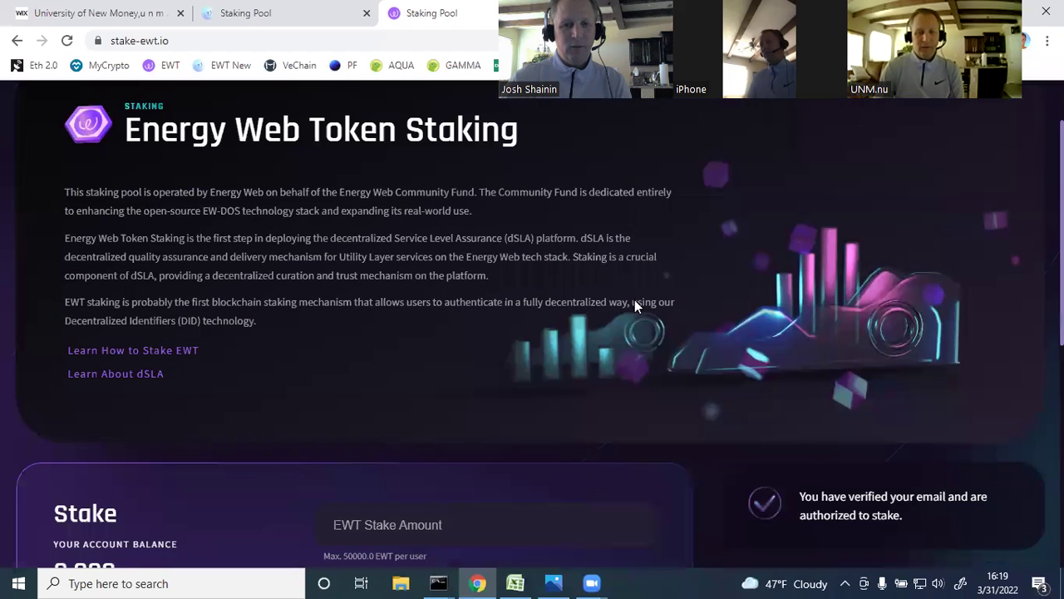
mouse_move(630, 235)
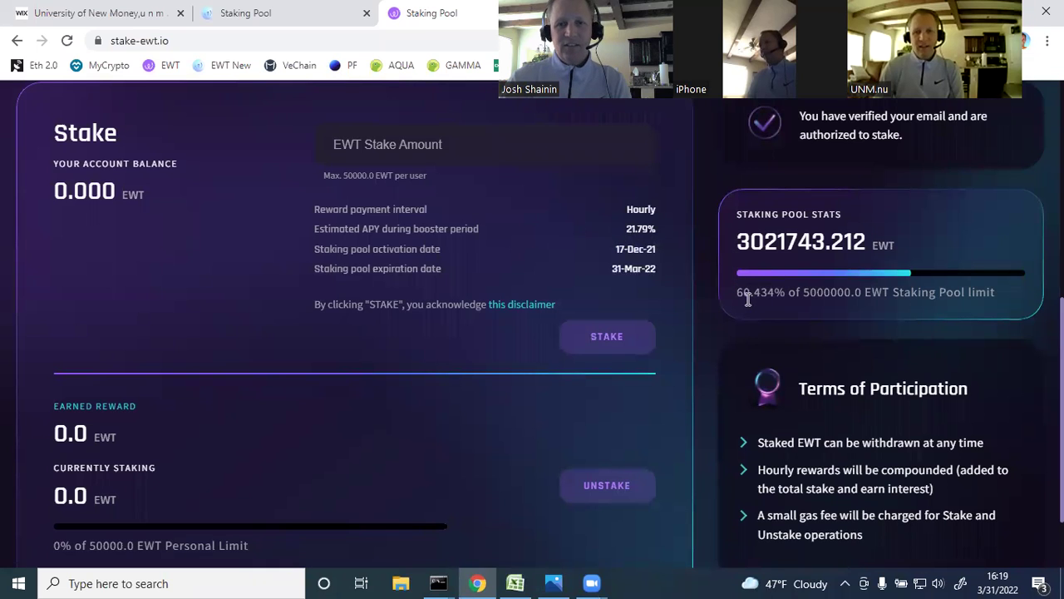
scroll(680, 303, down, 2)
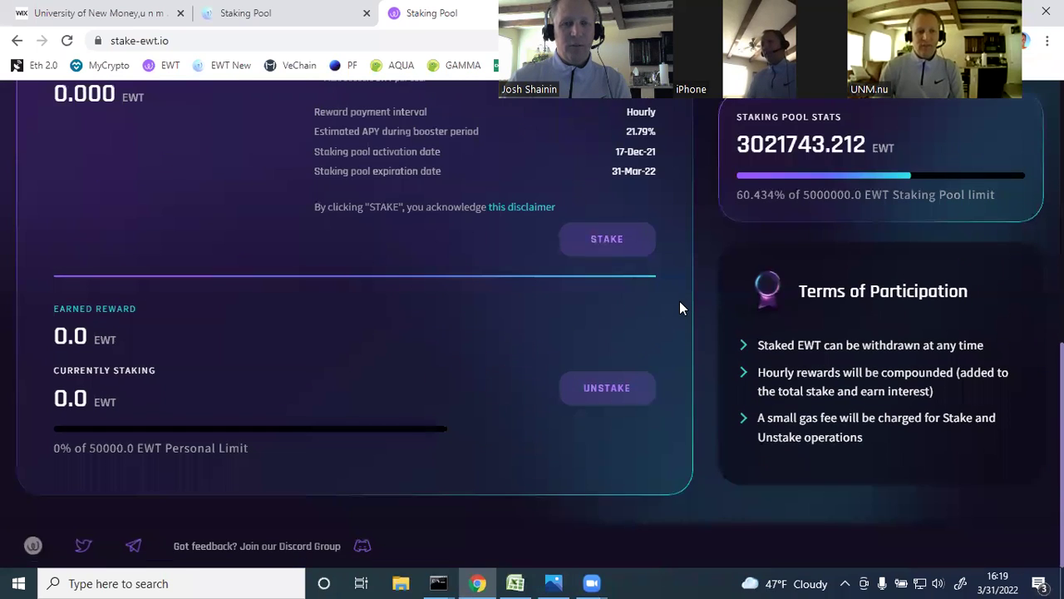
scroll(679, 301, up, 2)
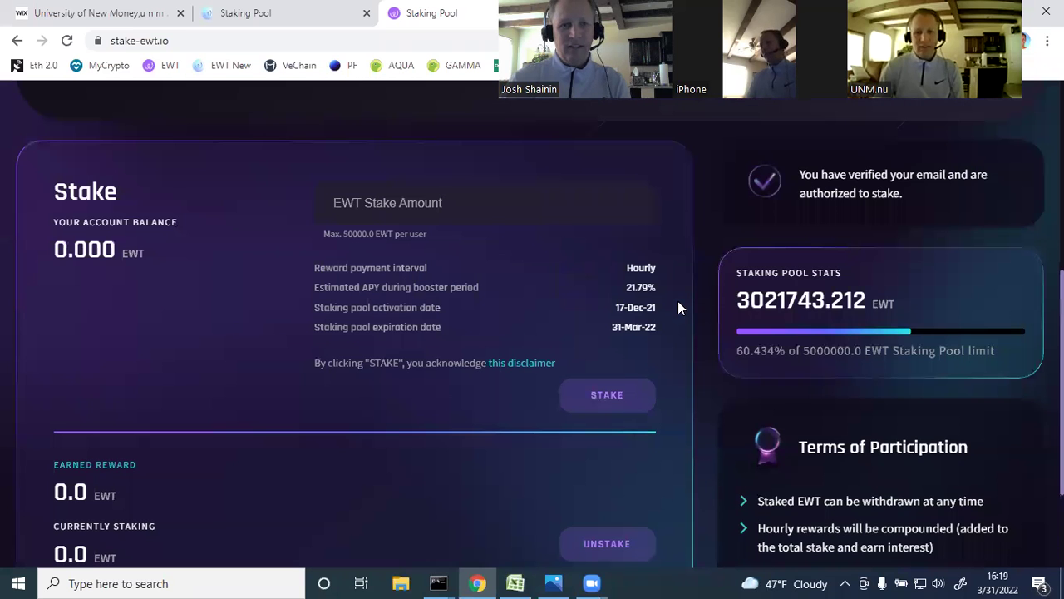
scroll(675, 303, up, 5)
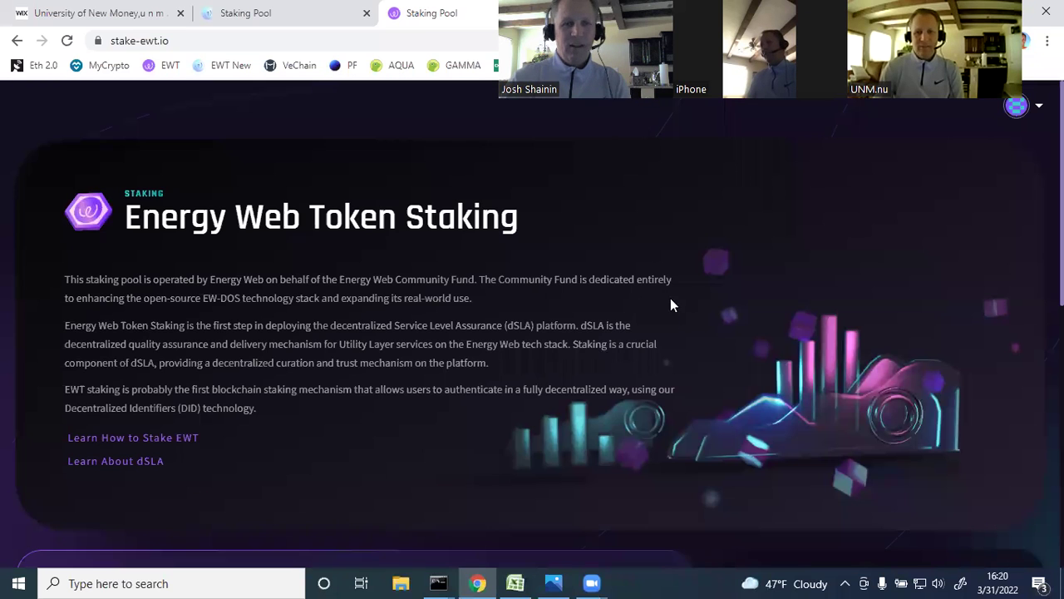
right_click(431, 18)
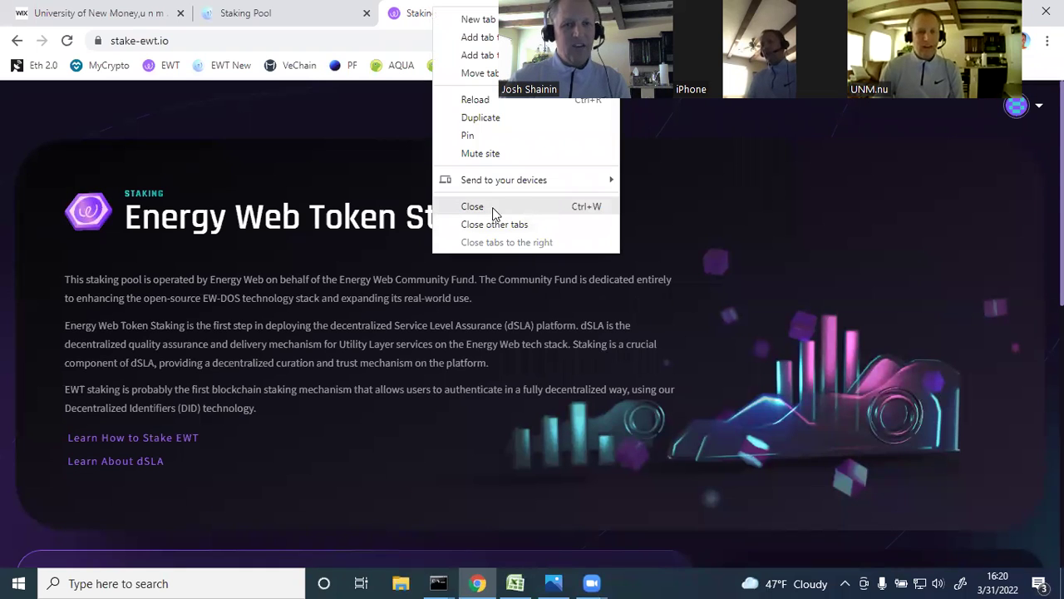
key(Return)
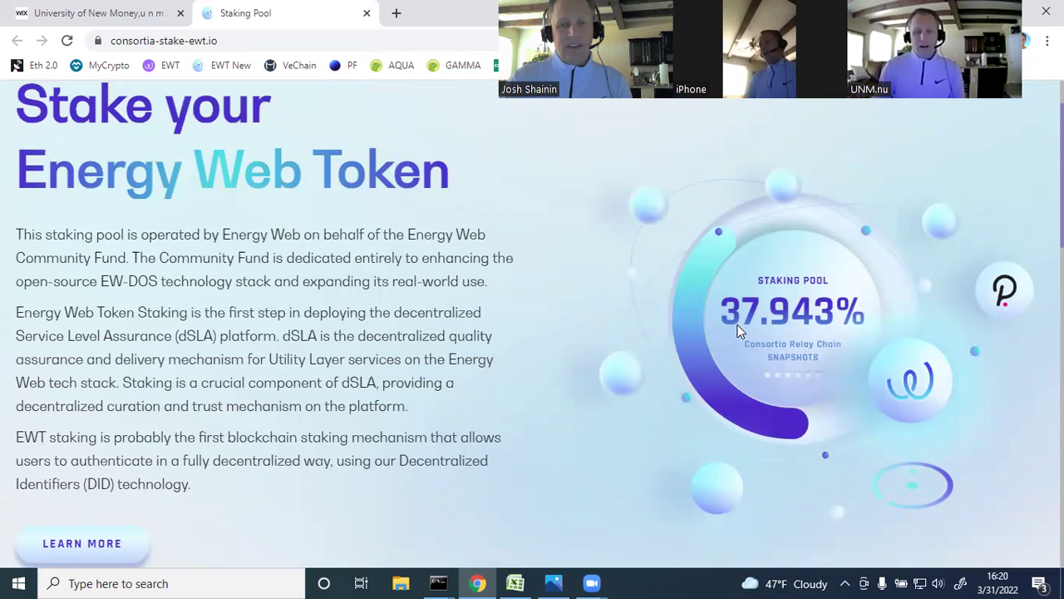
scroll(634, 326, down, 3)
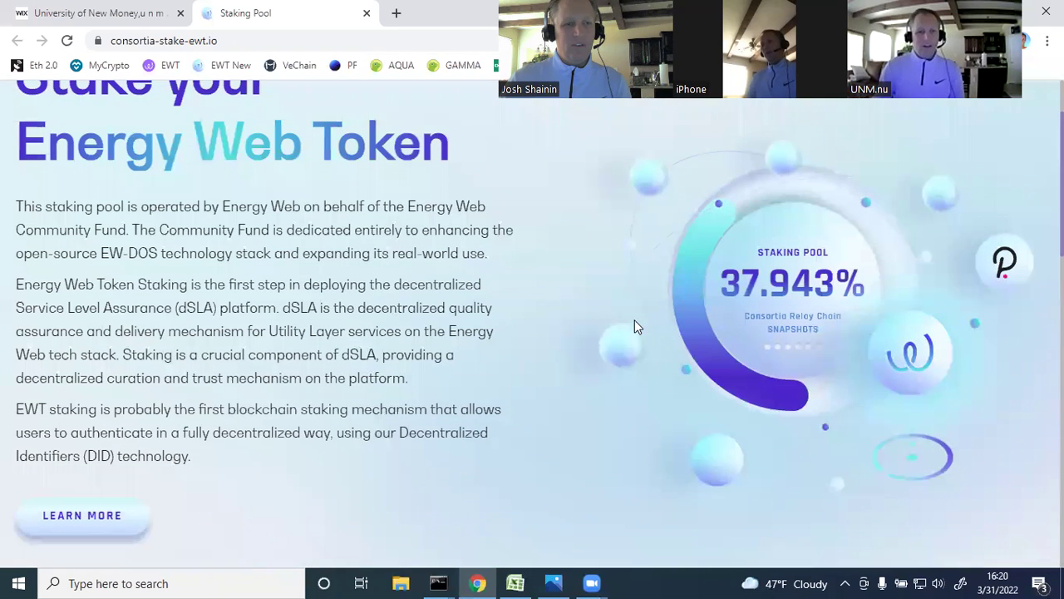
scroll(634, 326, down, 5)
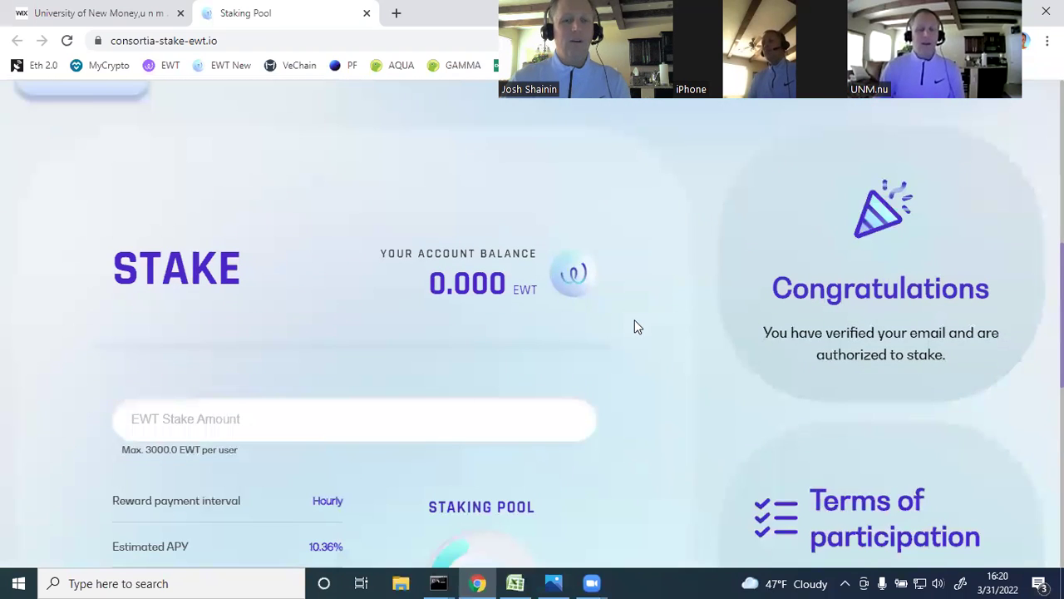
scroll(634, 326, down, 4)
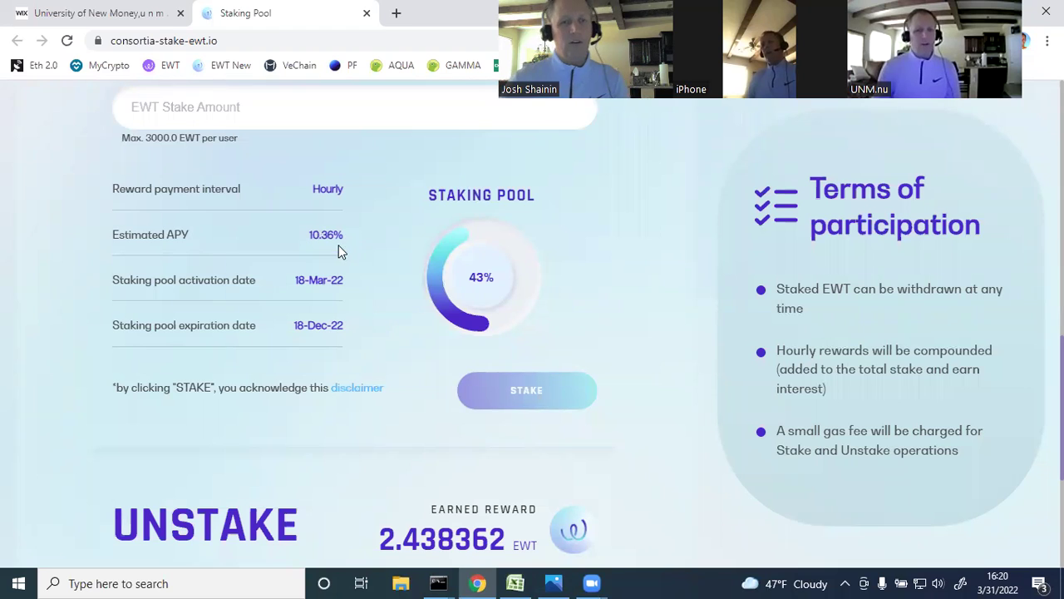
scroll(672, 319, down, 2)
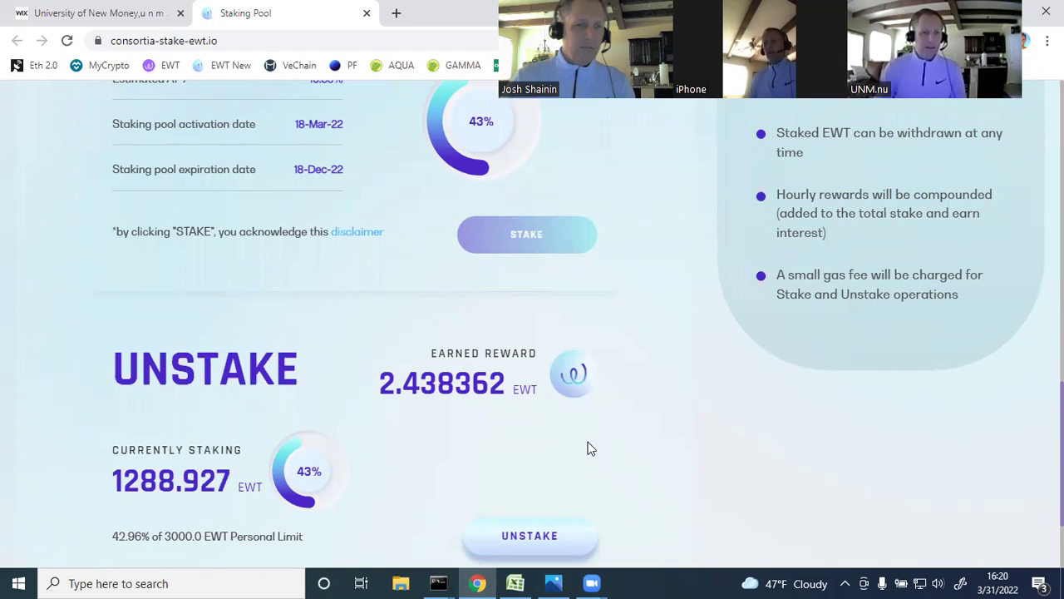
scroll(657, 420, down, 2)
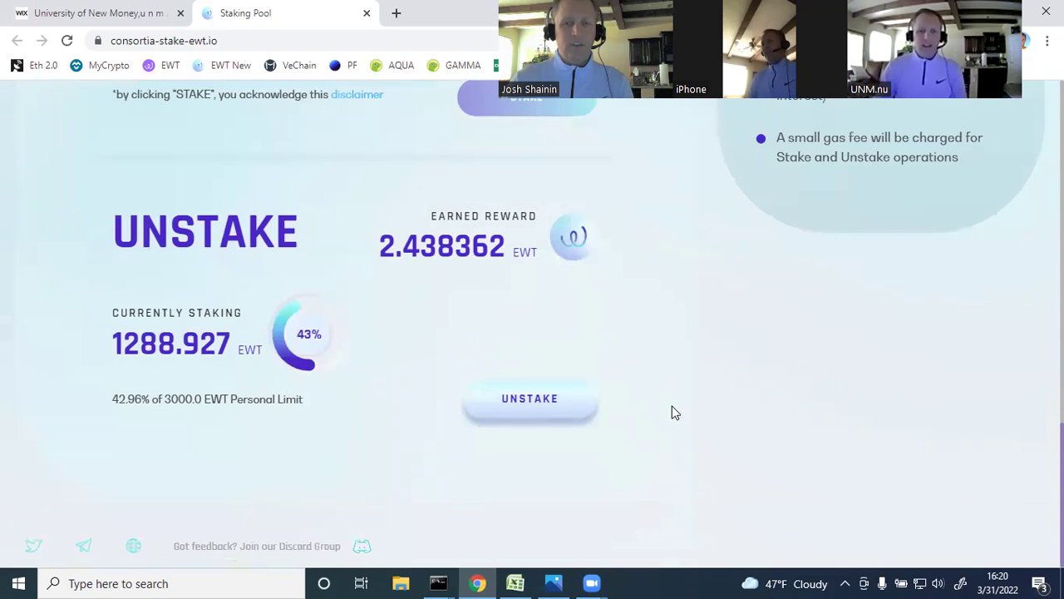
scroll(694, 412, up, 10)
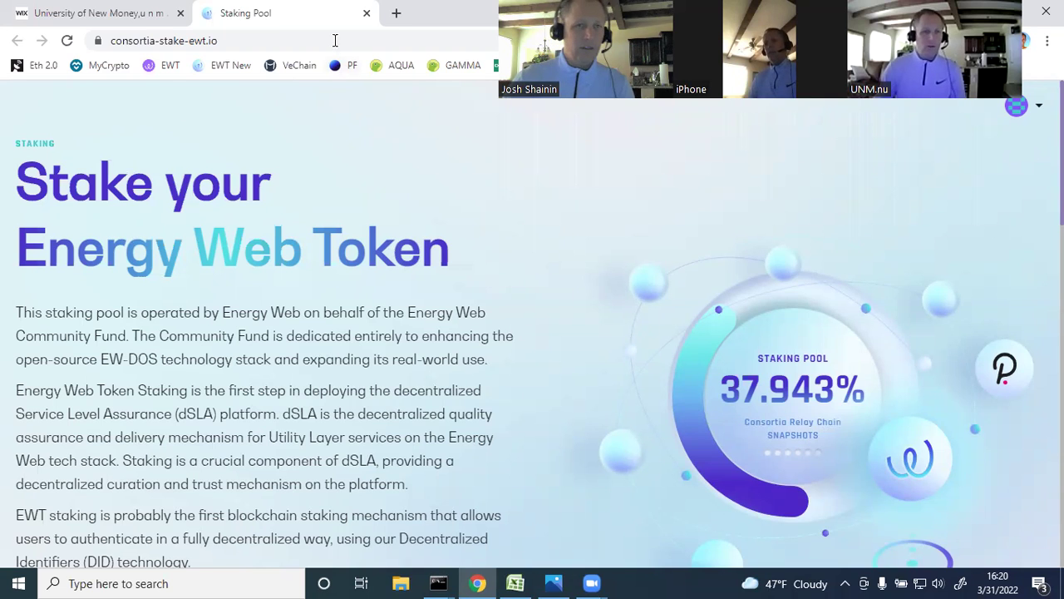
Close the Staking Pool tab and open Ethereum validator 27005's beaconcha.in details page.
click(366, 14)
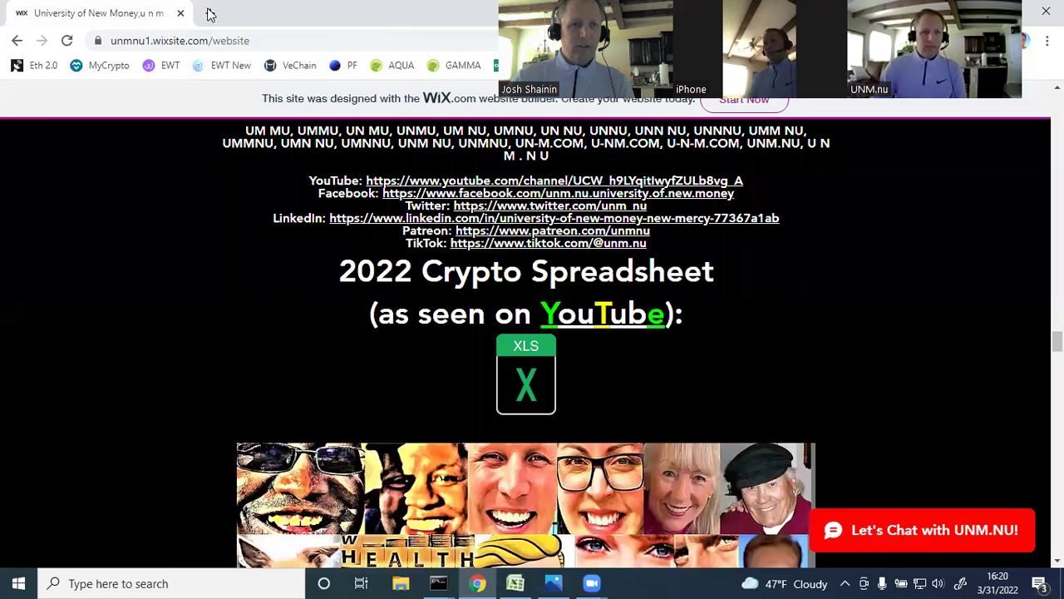
click(34, 70)
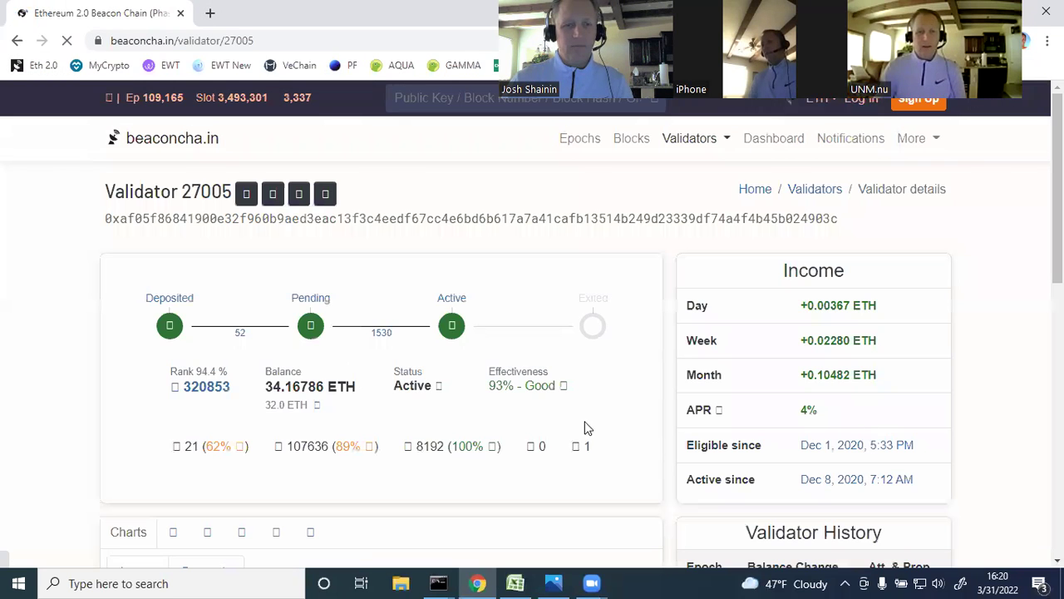
mouse_move(538, 387)
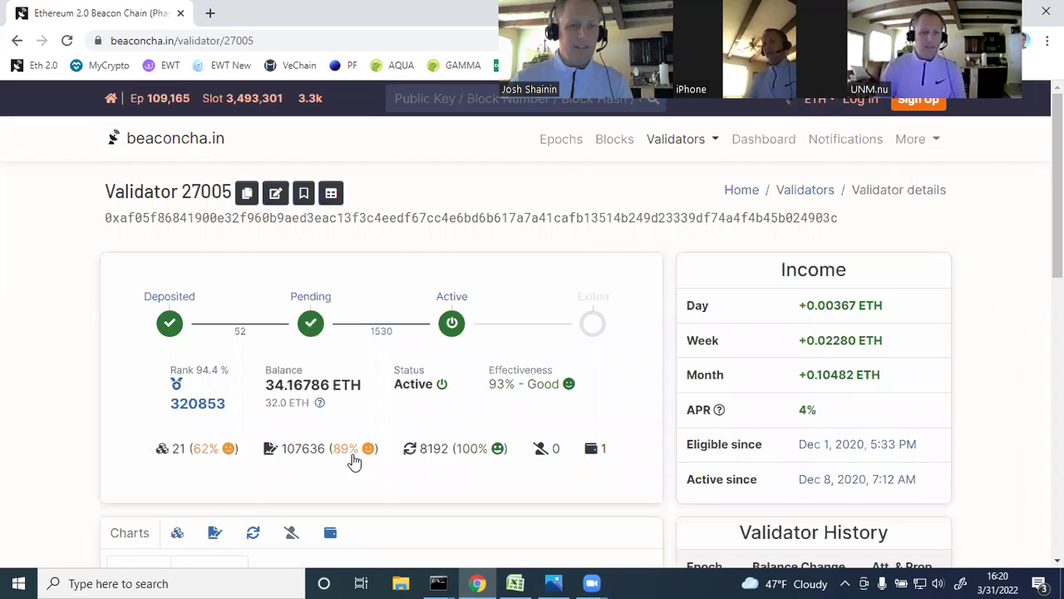
mouse_move(355, 456)
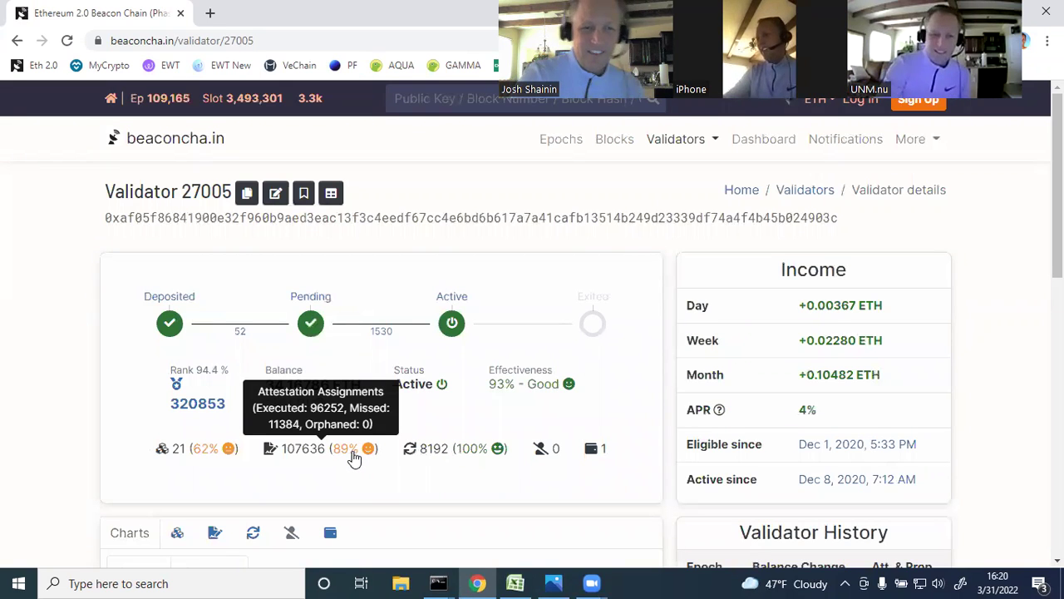
Calculate 96,252 ÷ 107,636 in Calculator to check the roughly 89% attestation rate.
key(XF86Calculator)
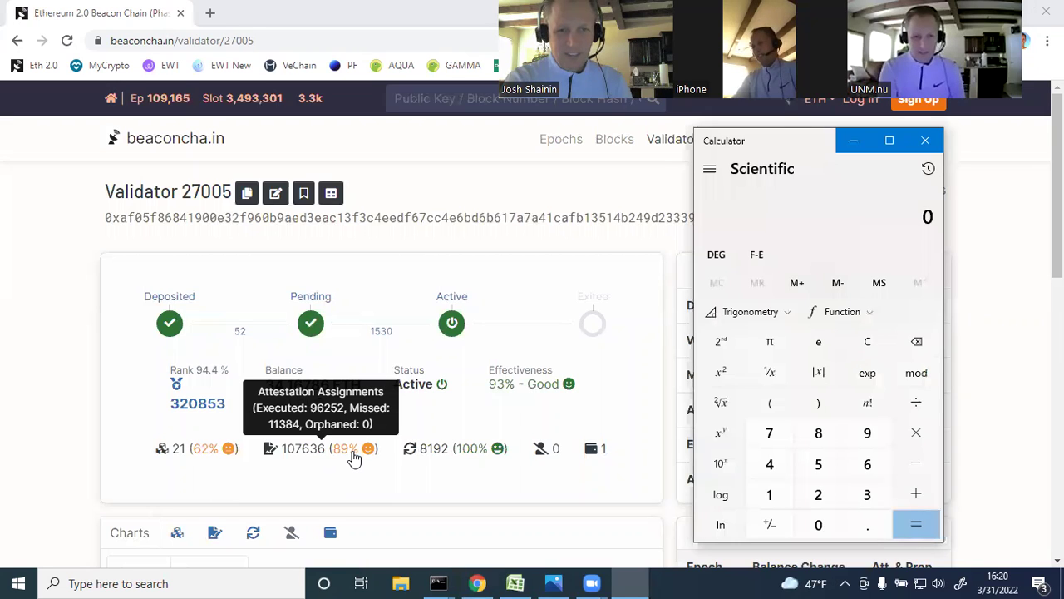
text(96,252)
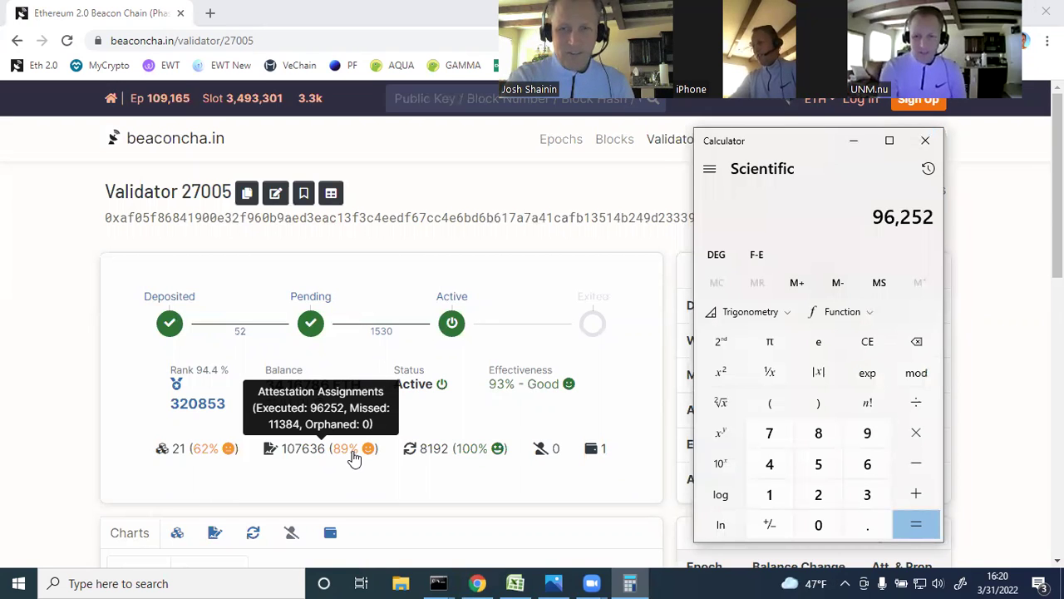
key(slash)
text(10)
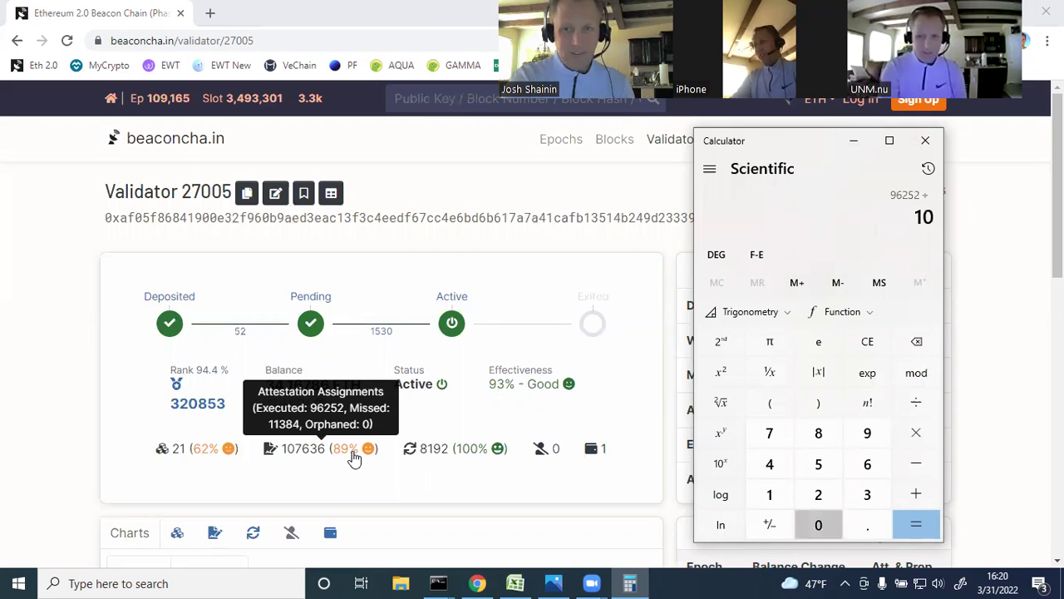
text(7636)
key(Return)
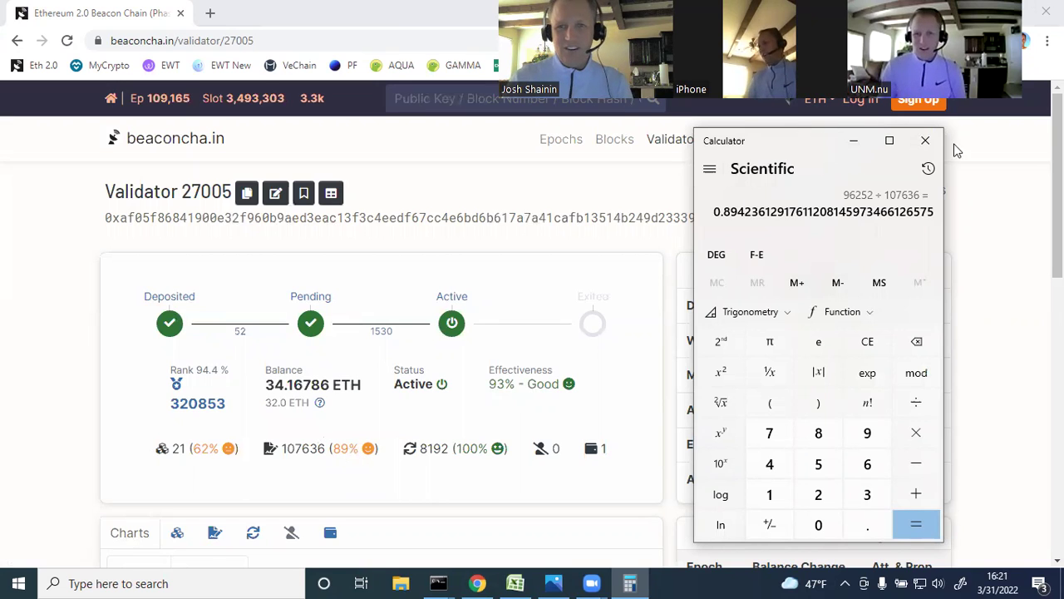
click(926, 141)
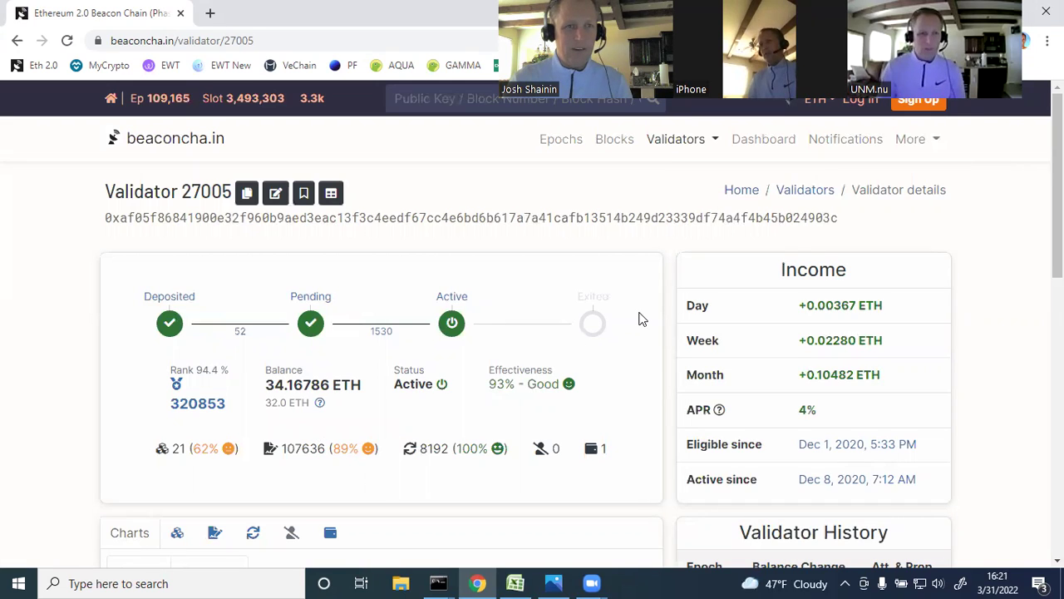
Load planet.finance from the PF bookmark to view the Base dashboard.
click(340, 73)
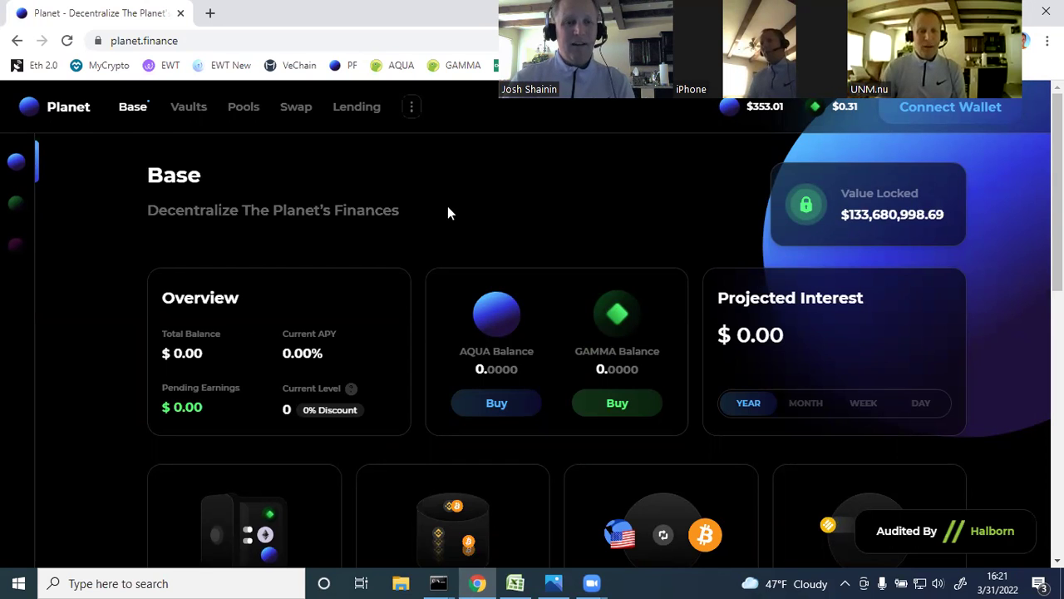
Google 'planet finance' and open Planet's Twitter profile from the results.
click(237, 35)
text(planet )
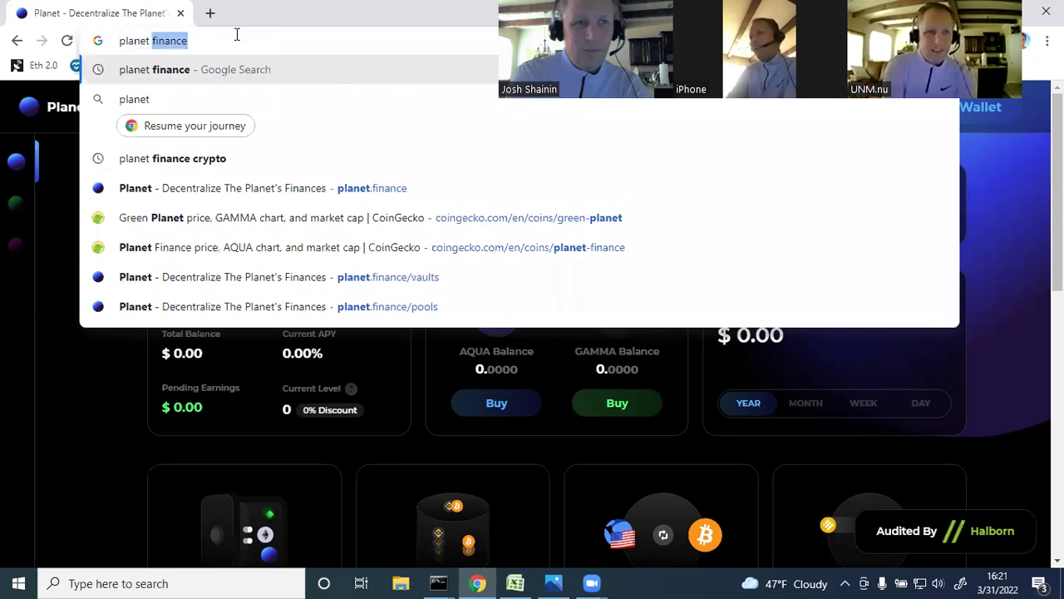
text(finac)
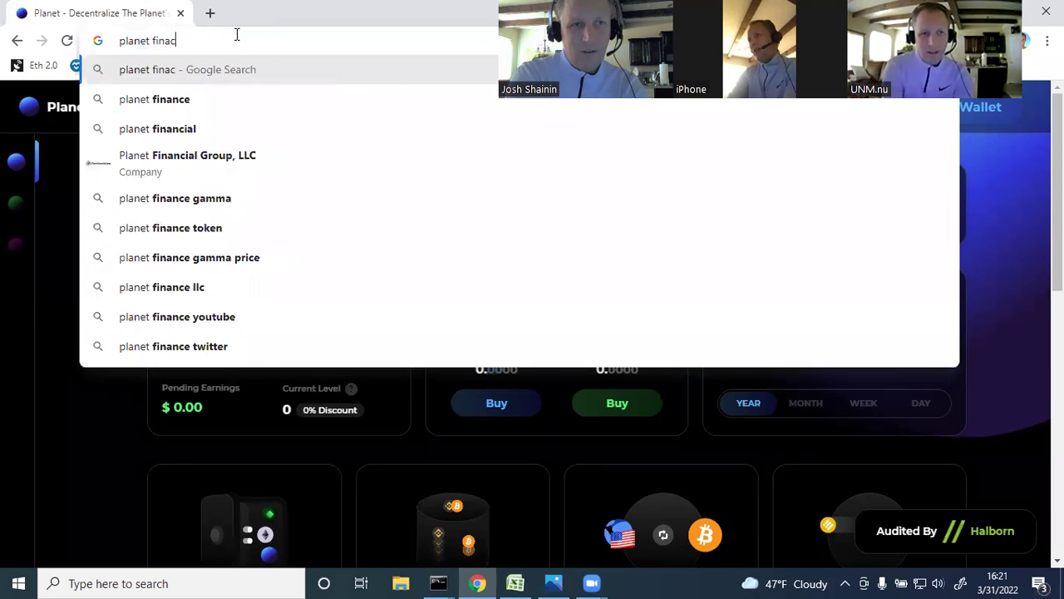
key(BackSpace)
text(nce)
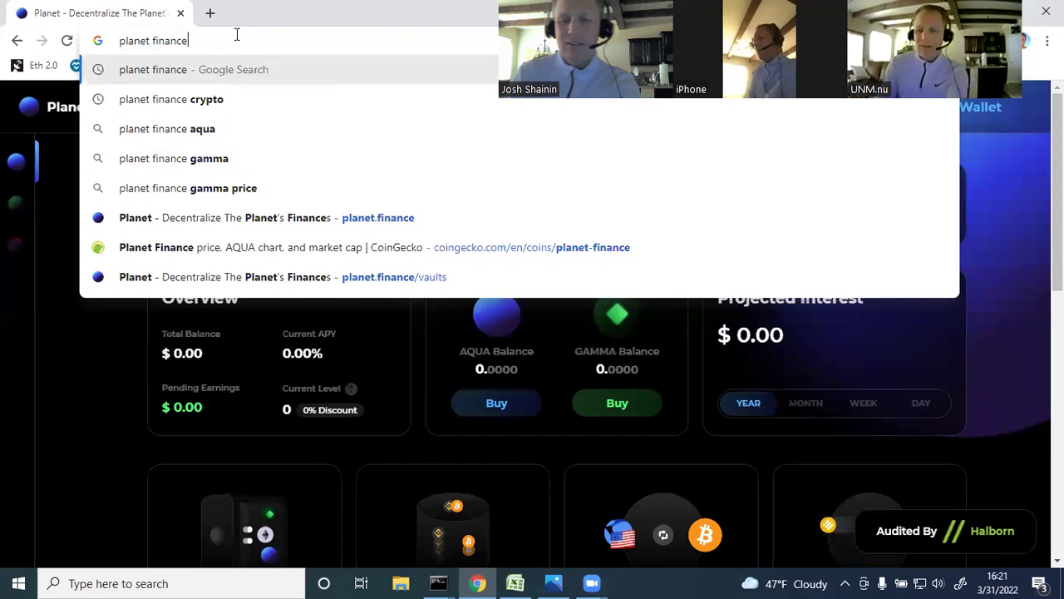
key(Return)
scroll(333, 281, down, 2)
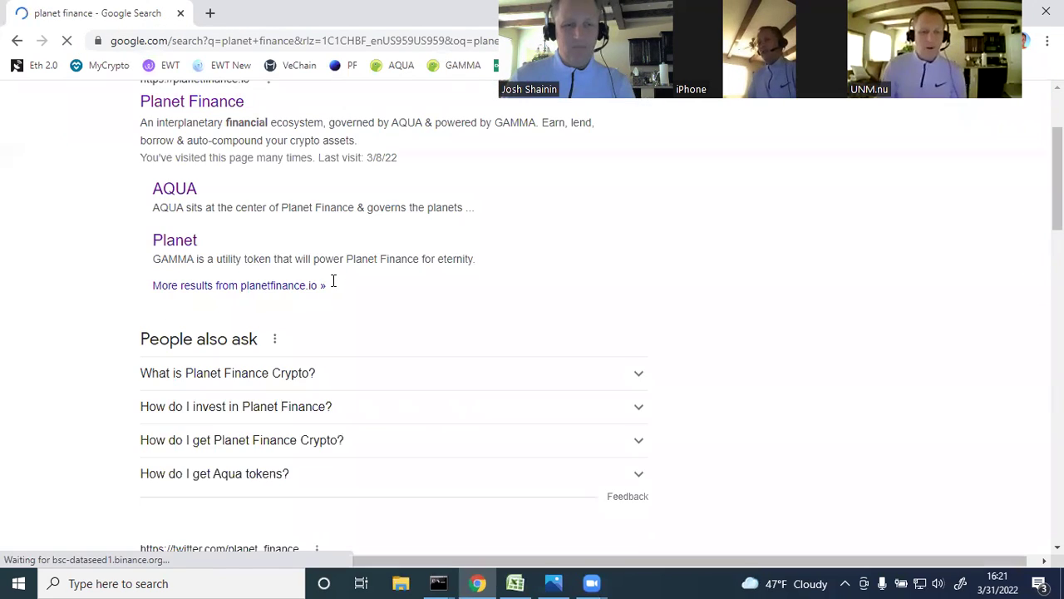
scroll(333, 281, down, 5)
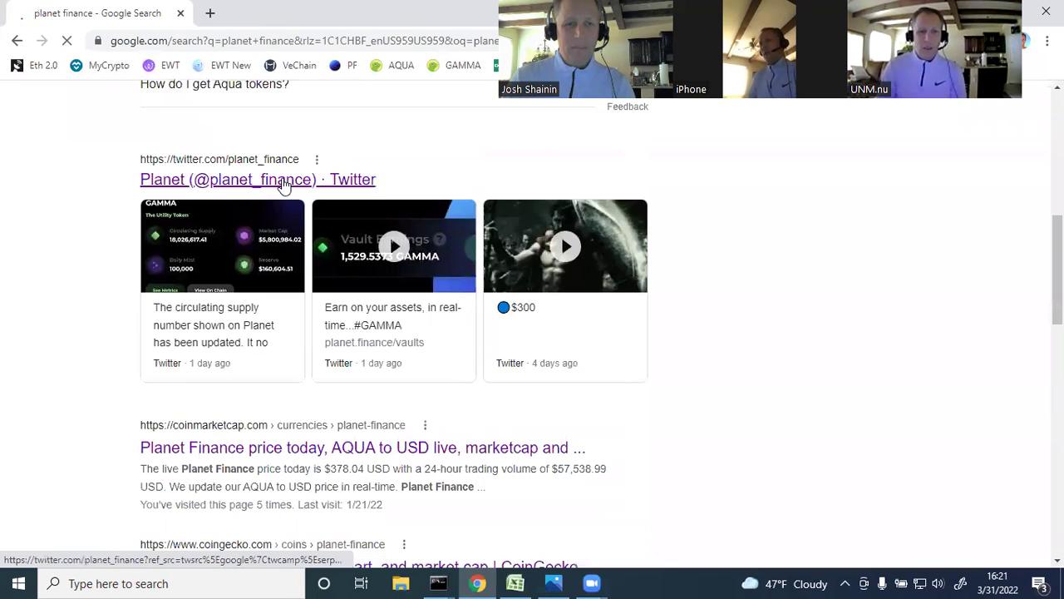
click(283, 185)
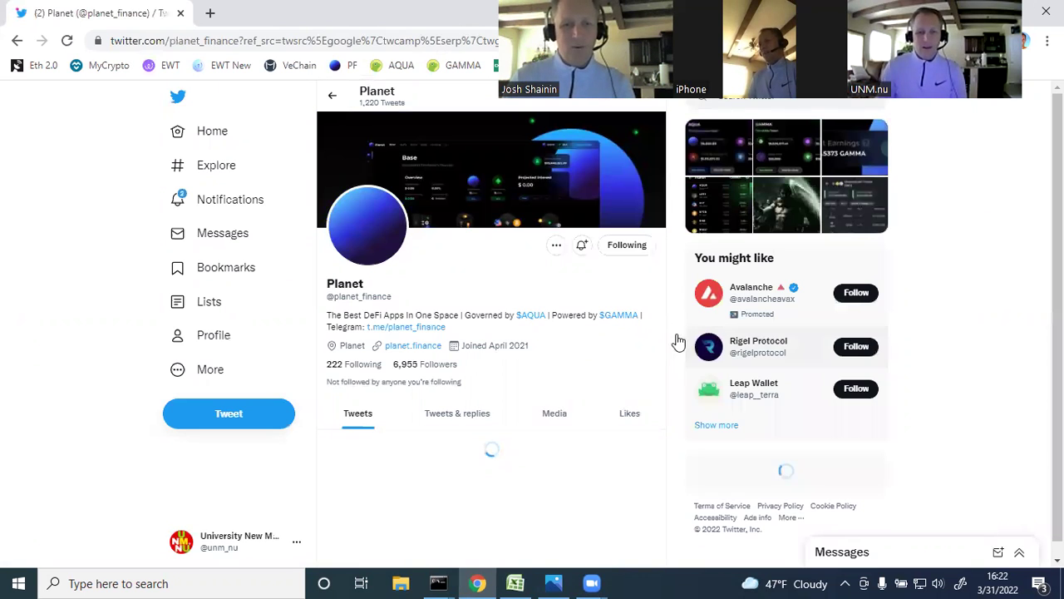
Scroll through Planet's Twitter timeline, reviewing the AQUA and GAMMA tweets.
scroll(677, 341, down, 3)
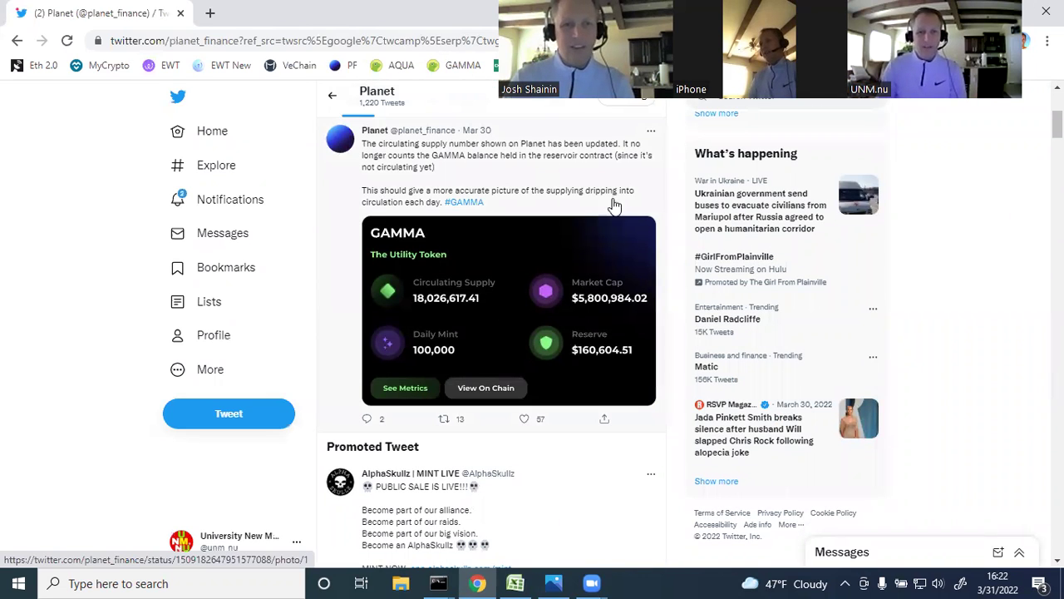
scroll(676, 309, down, 2)
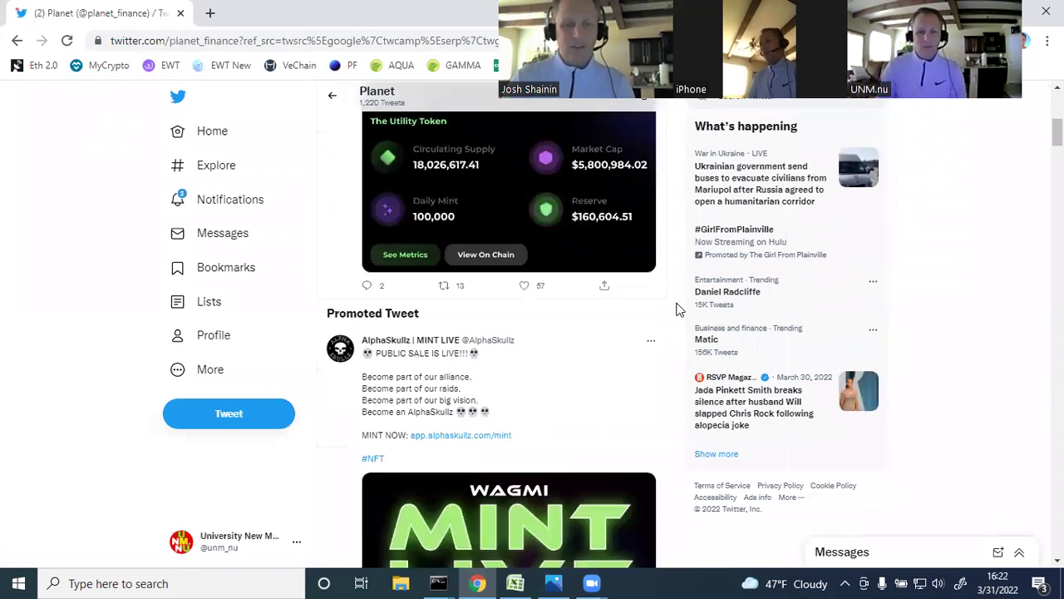
scroll(676, 310, down, 7)
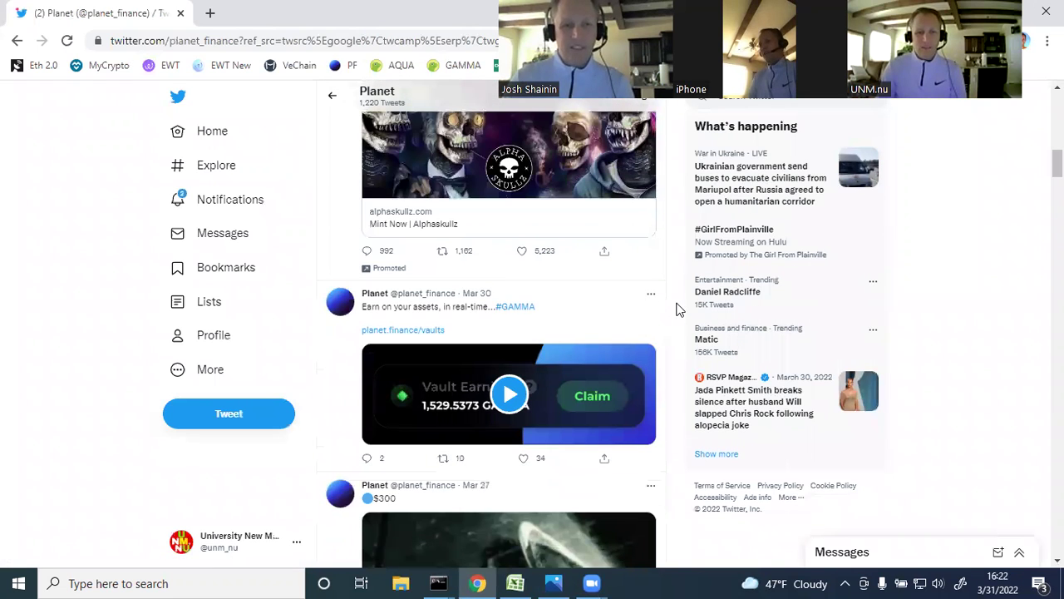
scroll(404, 302, down, 1)
scroll(400, 283, down, 2)
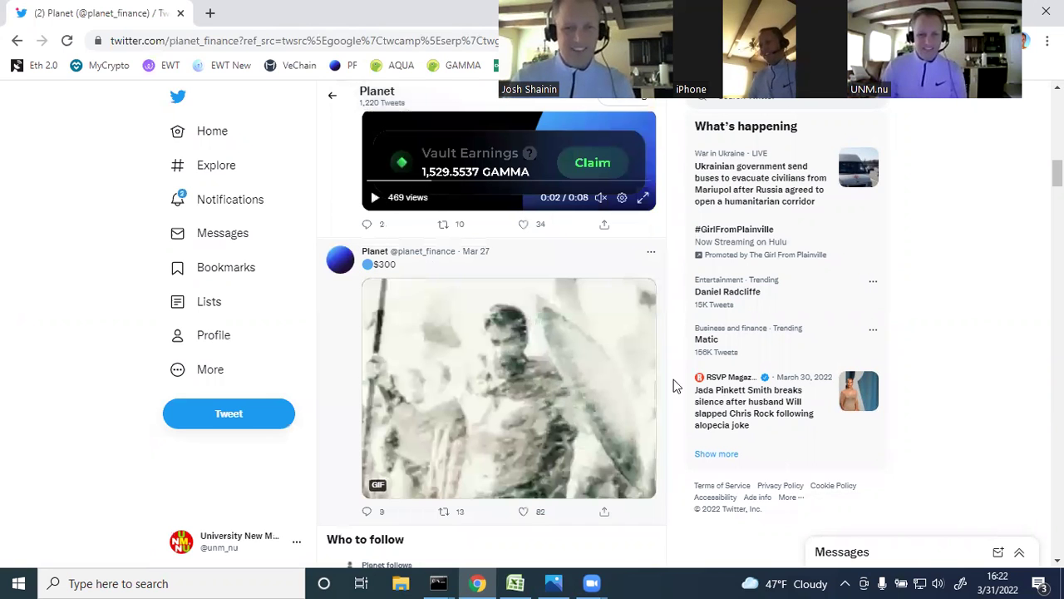
scroll(674, 386, down, 3)
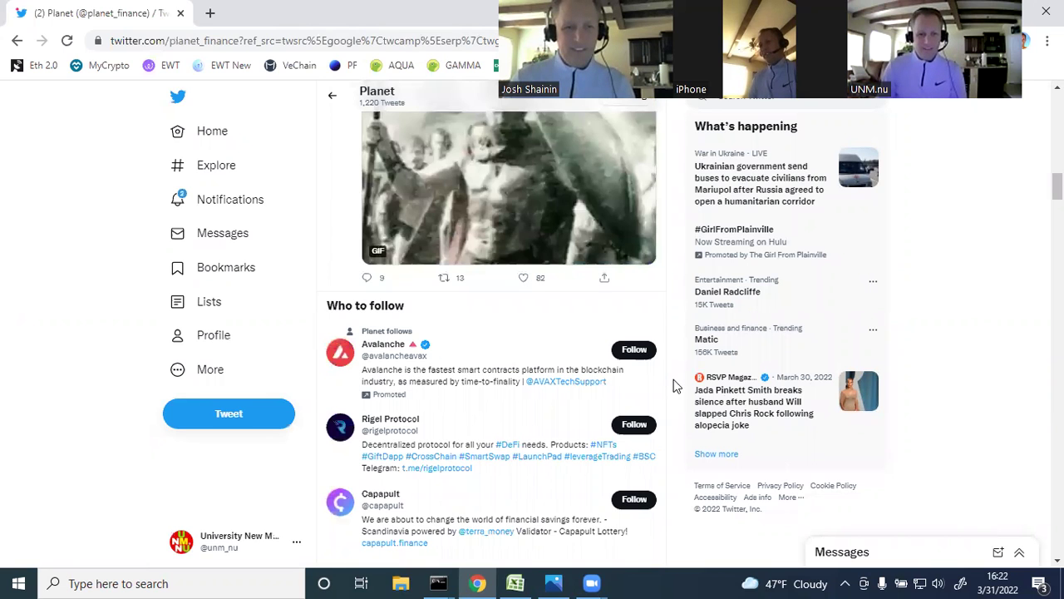
scroll(674, 386, down, 5)
scroll(676, 386, down, 5)
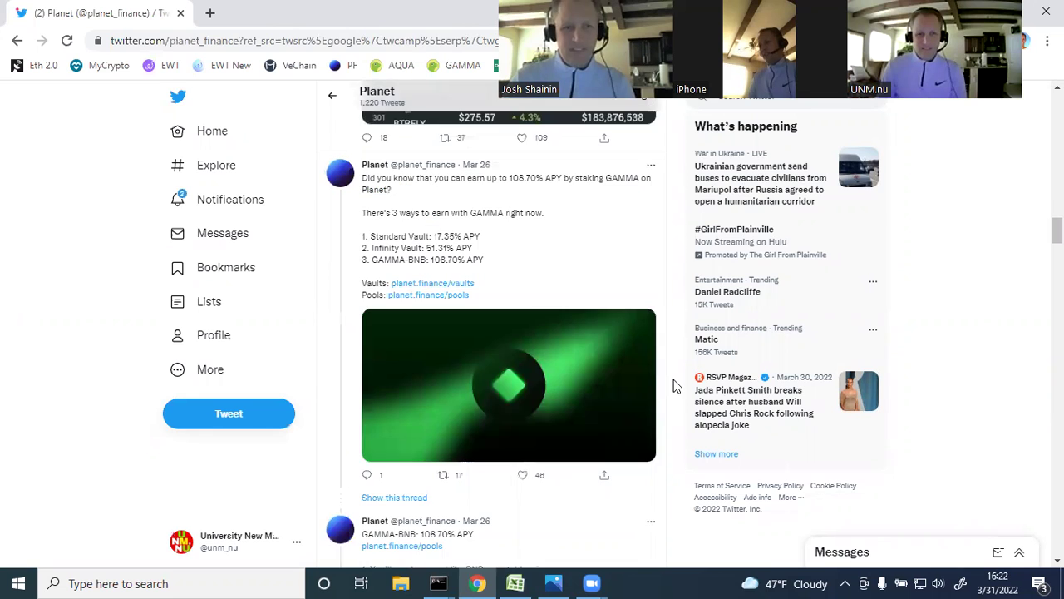
scroll(674, 379, down, 1)
scroll(674, 386, down, 5)
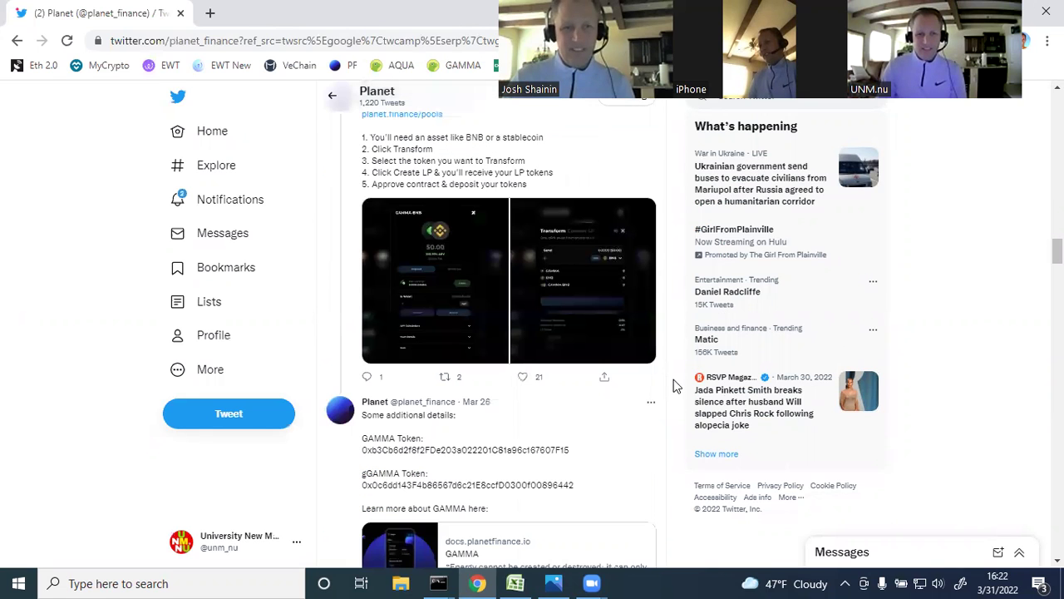
scroll(676, 386, down, 4)
scroll(675, 385, down, 3)
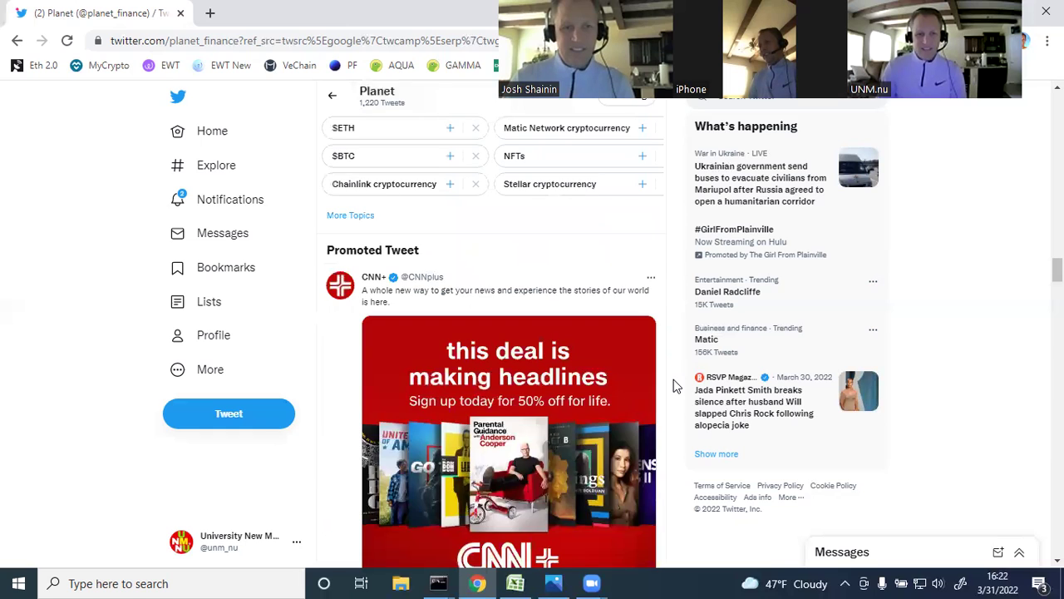
scroll(675, 385, down, 5)
scroll(674, 385, down, 5)
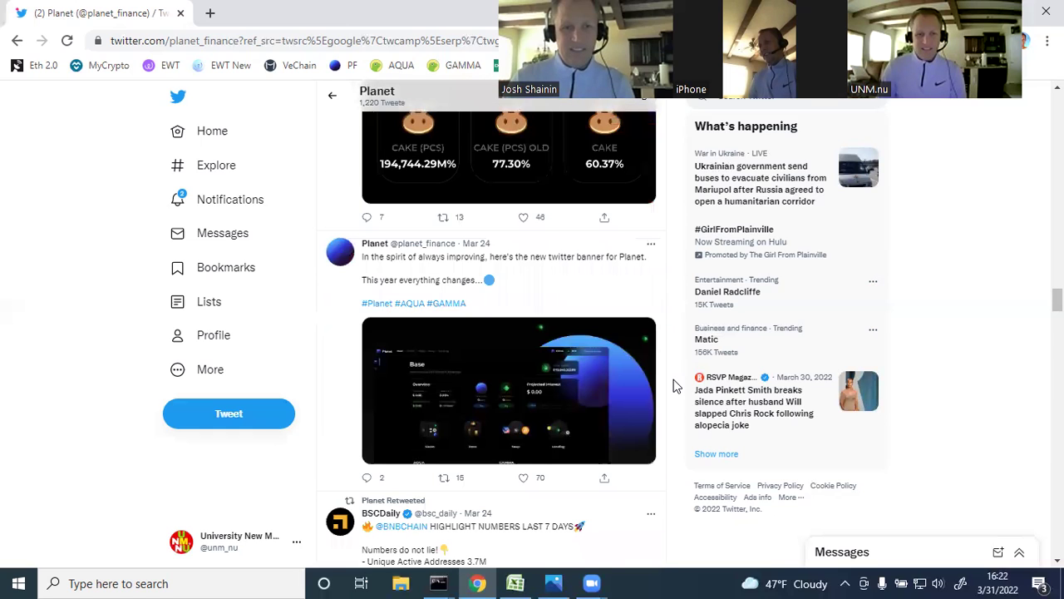
scroll(675, 386, down, 3)
scroll(673, 385, down, 4)
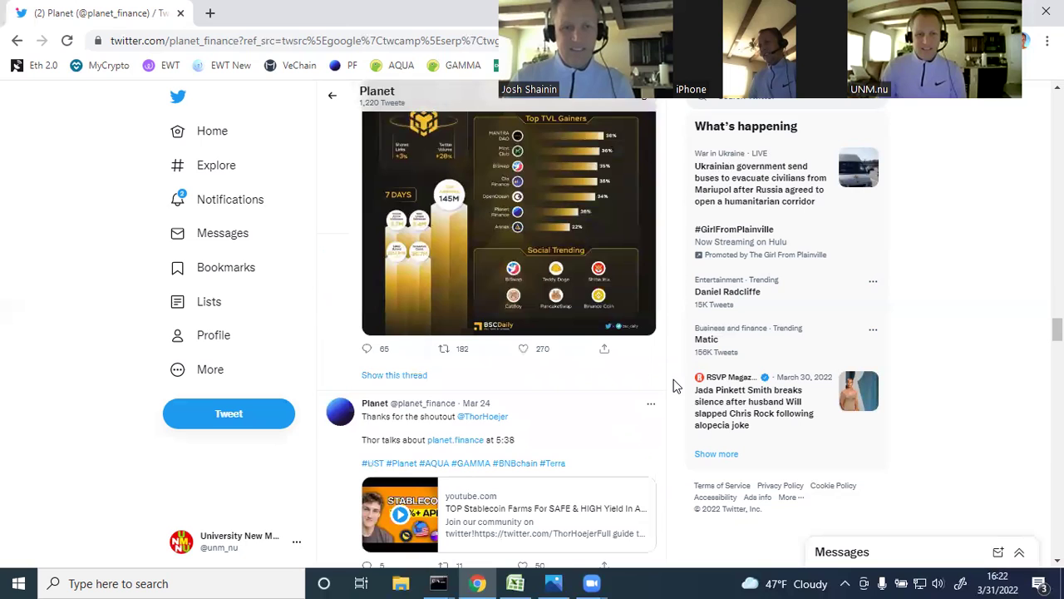
scroll(674, 385, down, 4)
scroll(674, 385, down, 1)
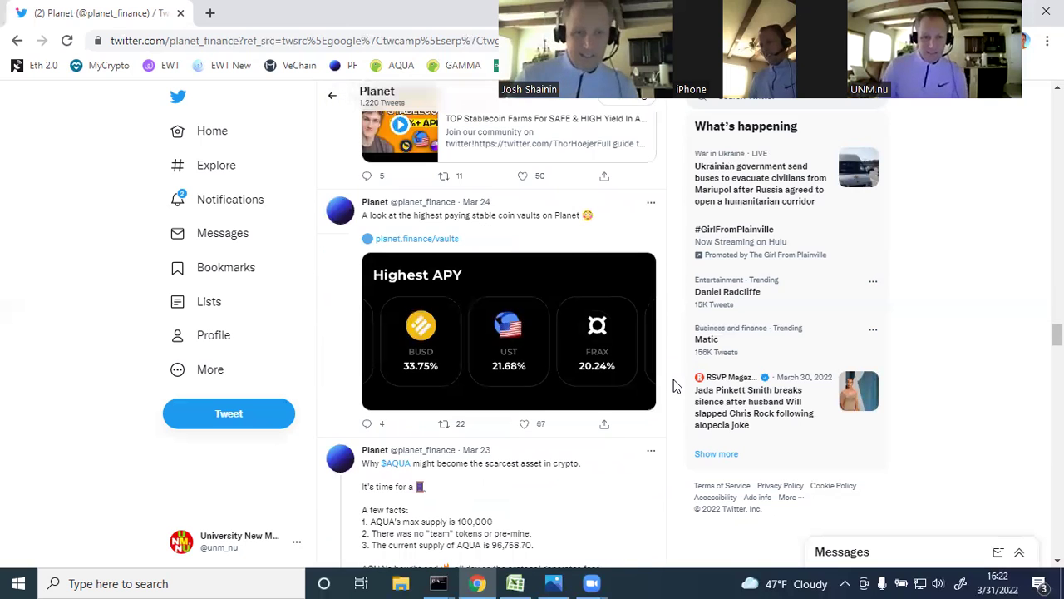
scroll(673, 385, down, 2)
scroll(675, 386, down, 3)
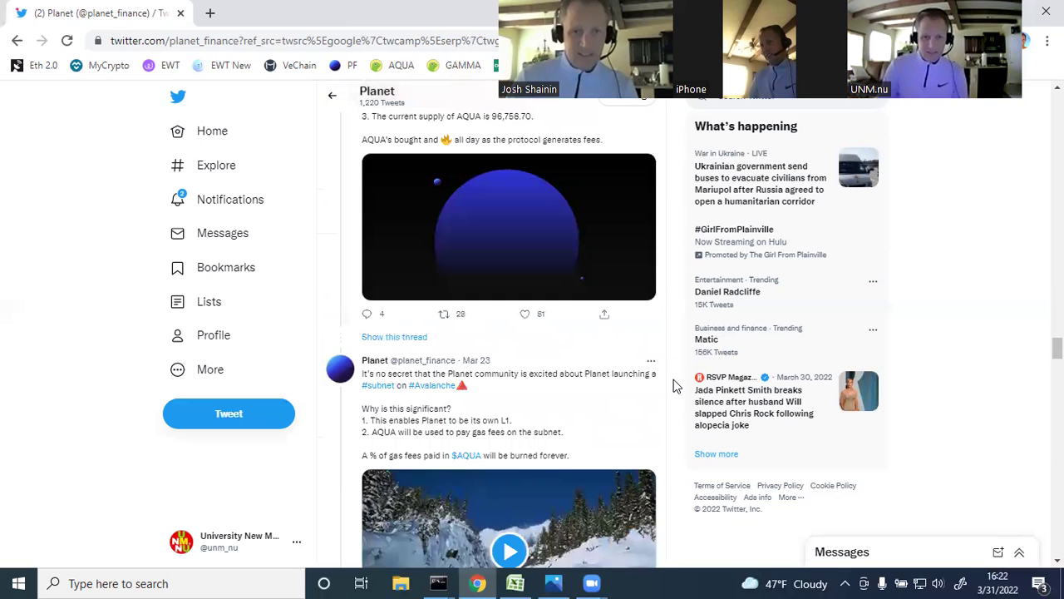
scroll(673, 385, down, 2)
scroll(674, 386, up, 10)
scroll(673, 385, down, 3)
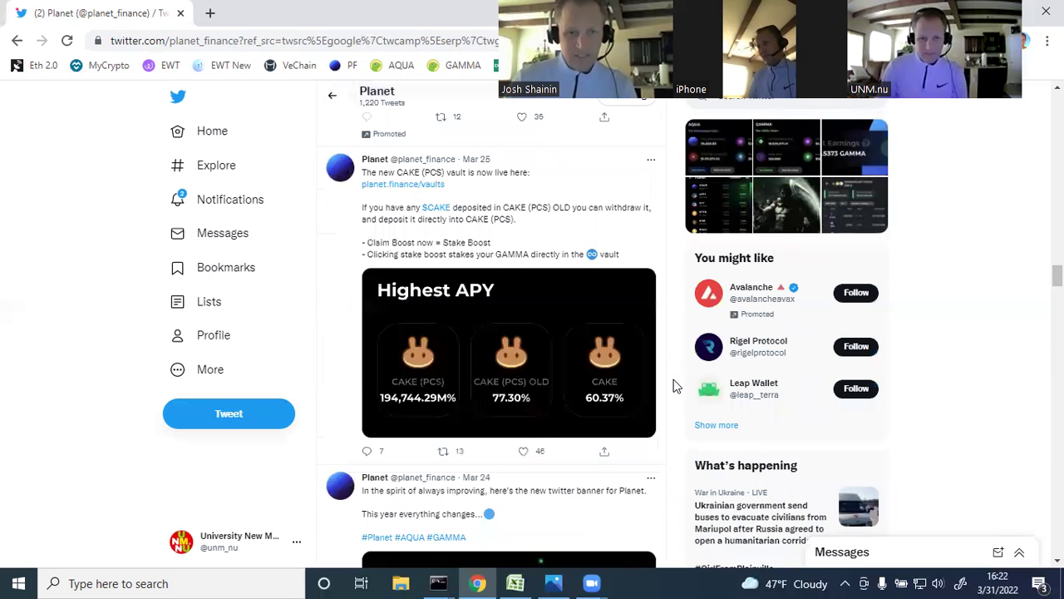
scroll(674, 385, down, 3)
scroll(675, 386, up, 5)
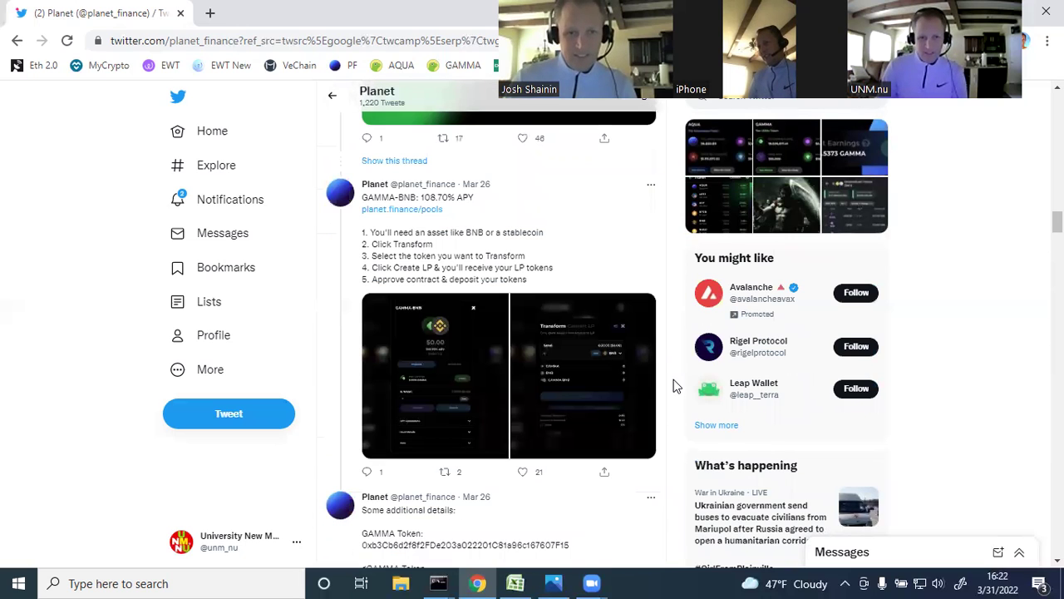
scroll(673, 385, up, 5)
scroll(674, 385, up, 4)
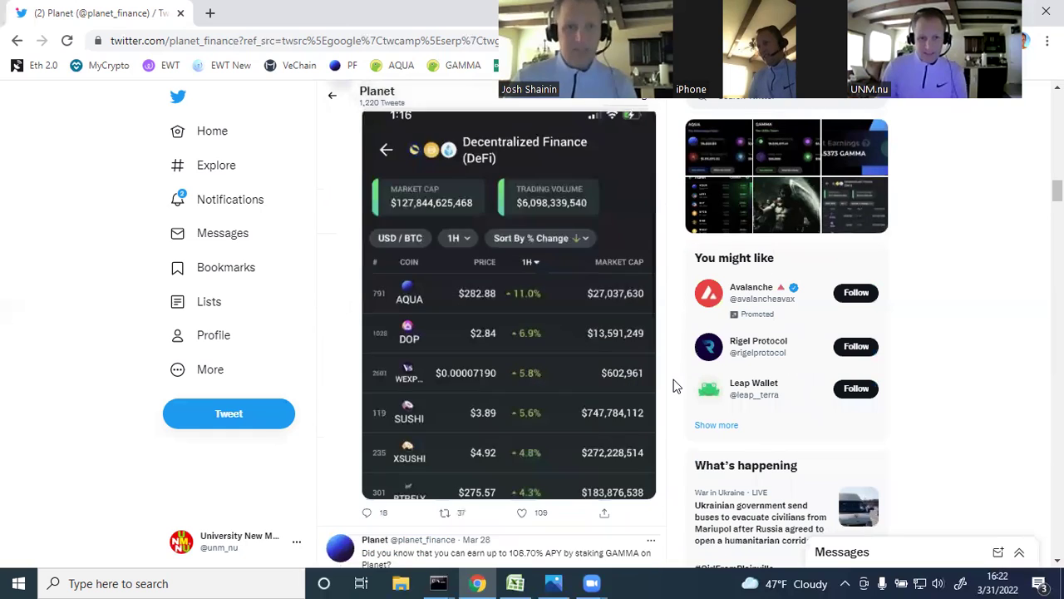
scroll(408, 305, up, 1)
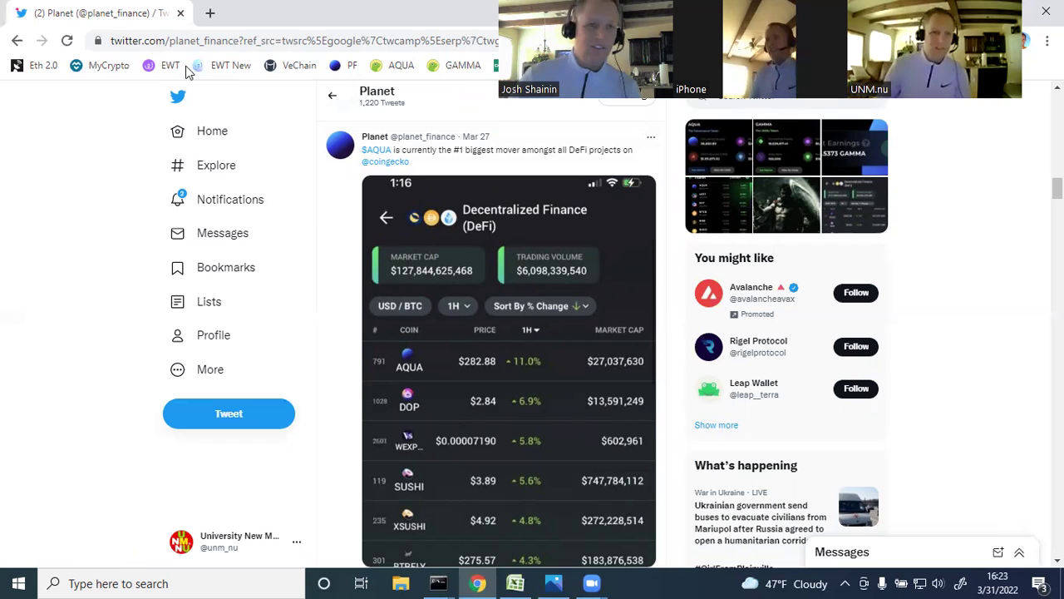
Open CoinGecko's AQUA page and view its price chart at 30d, then 14d range.
click(403, 65)
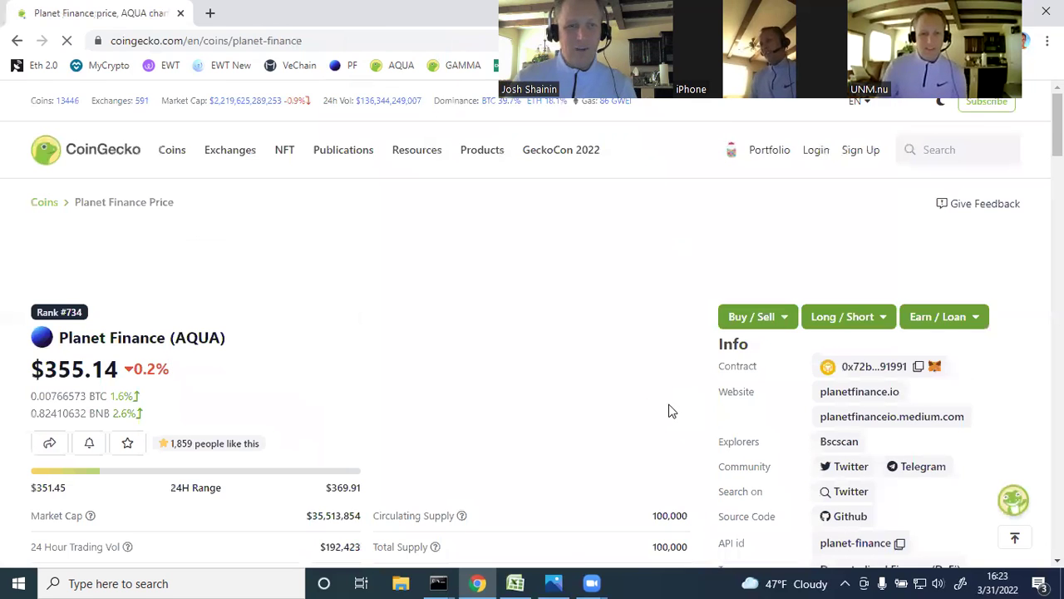
scroll(670, 409, down, 3)
scroll(670, 411, down, 5)
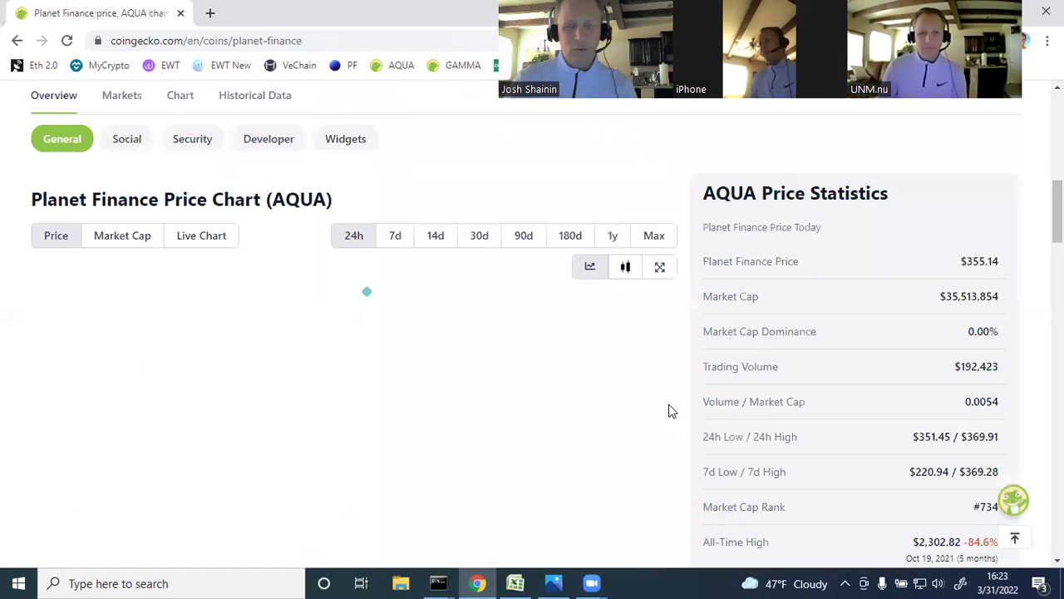
scroll(672, 411, down, 1)
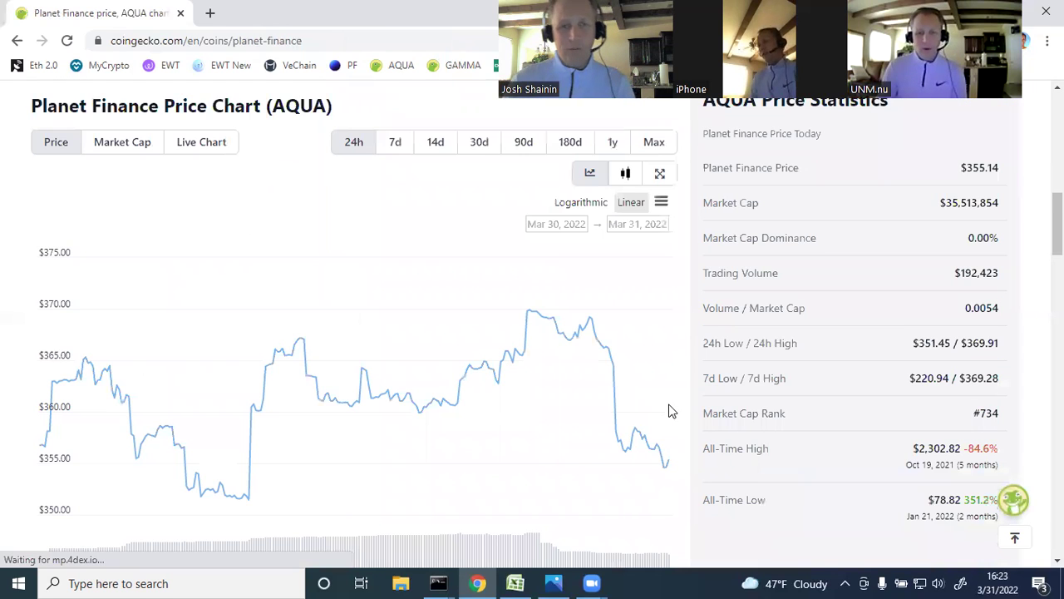
click(486, 145)
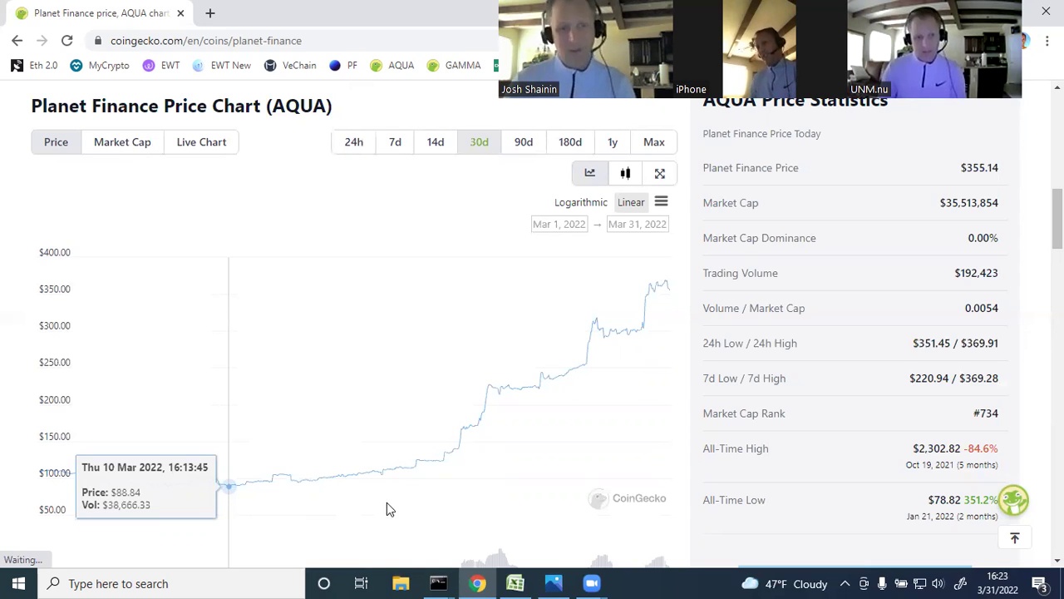
click(441, 150)
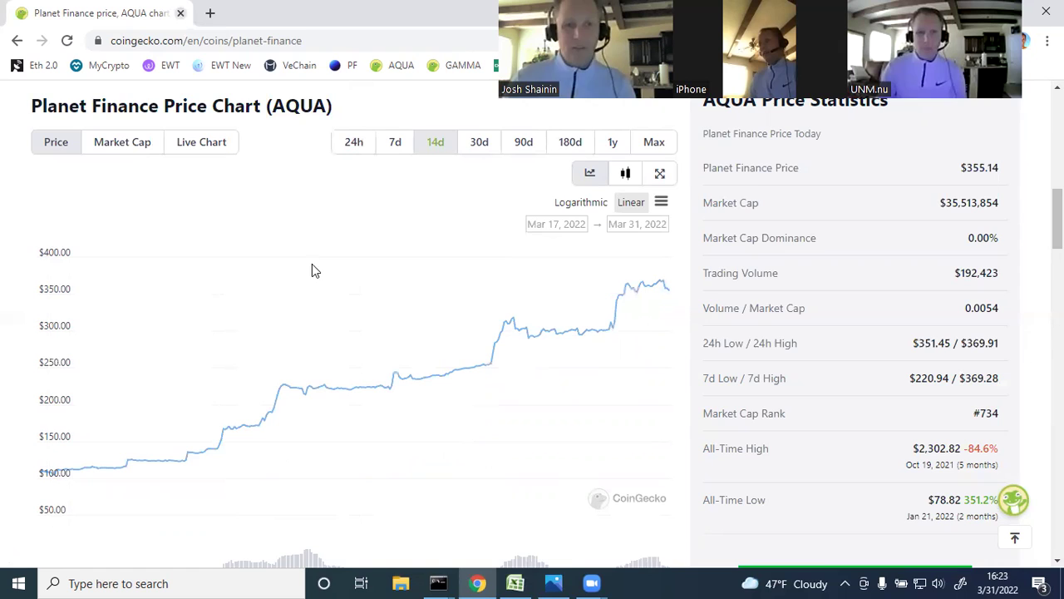
Bring up the SwizCone.jpeg dog photo and right-click its title bar for the window menu.
key(alt+Tab)
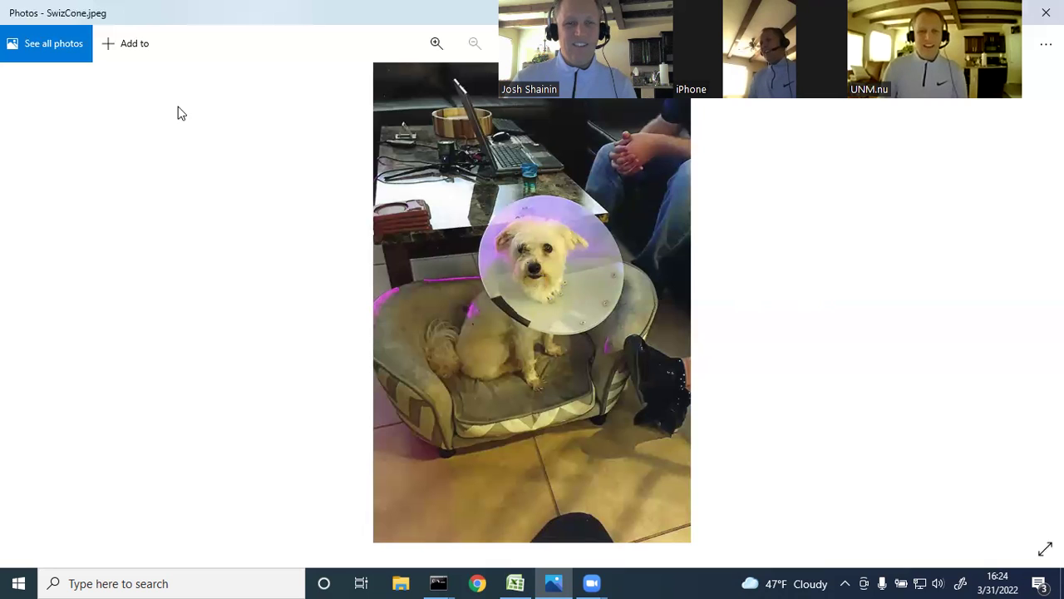
right_click(251, 14)
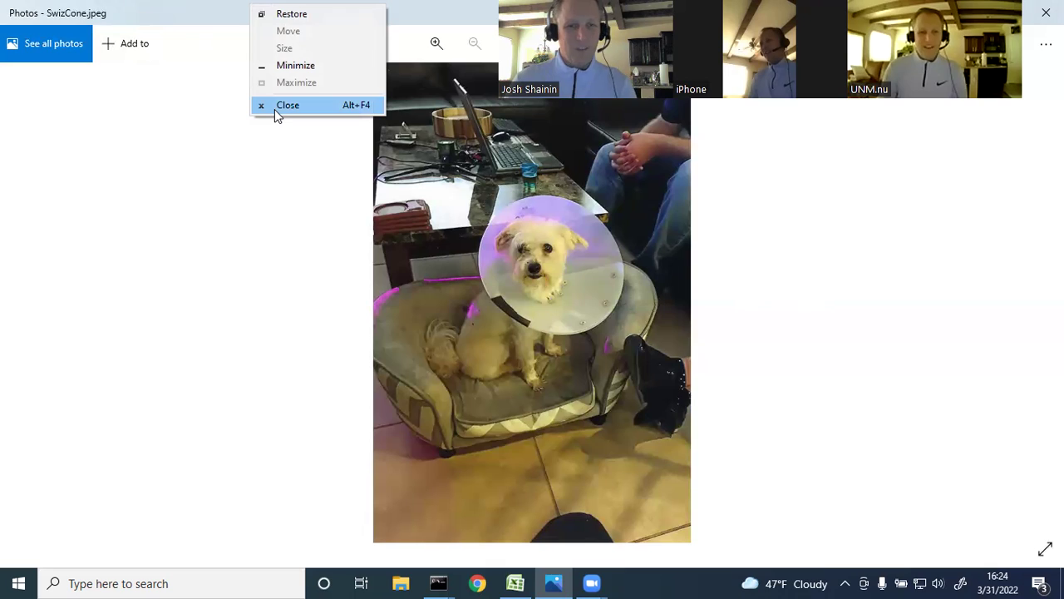
Close the photo viewer and restore the UNM.NU Crypto portfolio workbook in Excel.
click(281, 105)
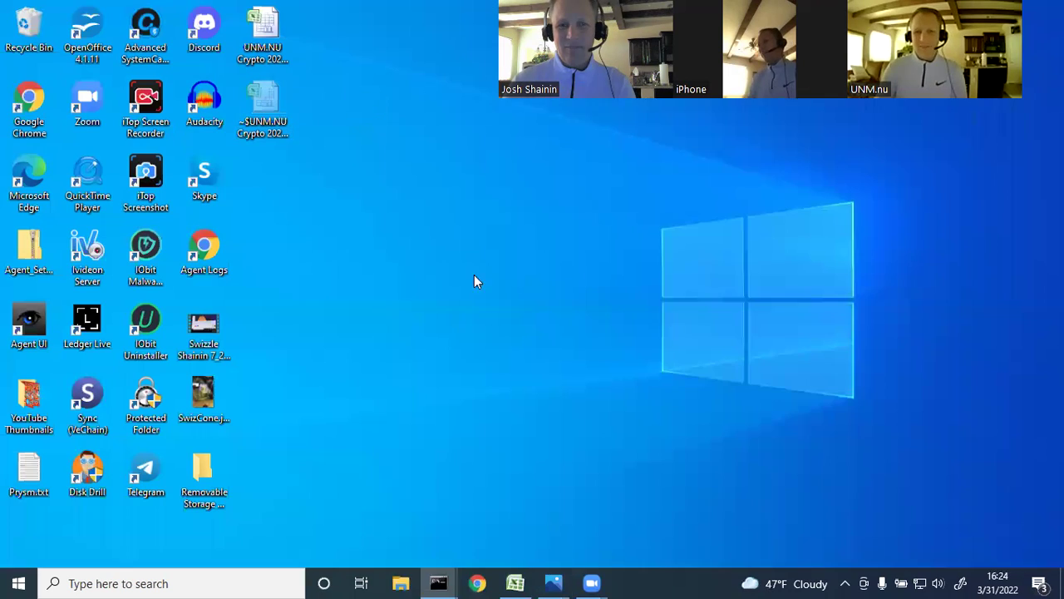
click(516, 583)
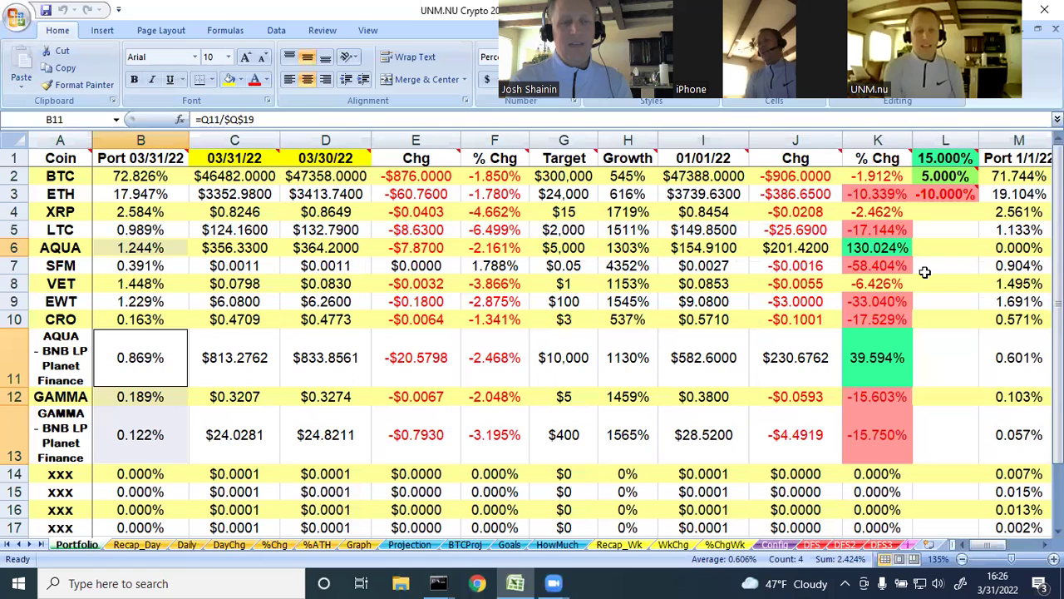
Back in Chrome, search Google for 'litecoin mimblewimble' via the suggestion and scroll the results.
click(477, 583)
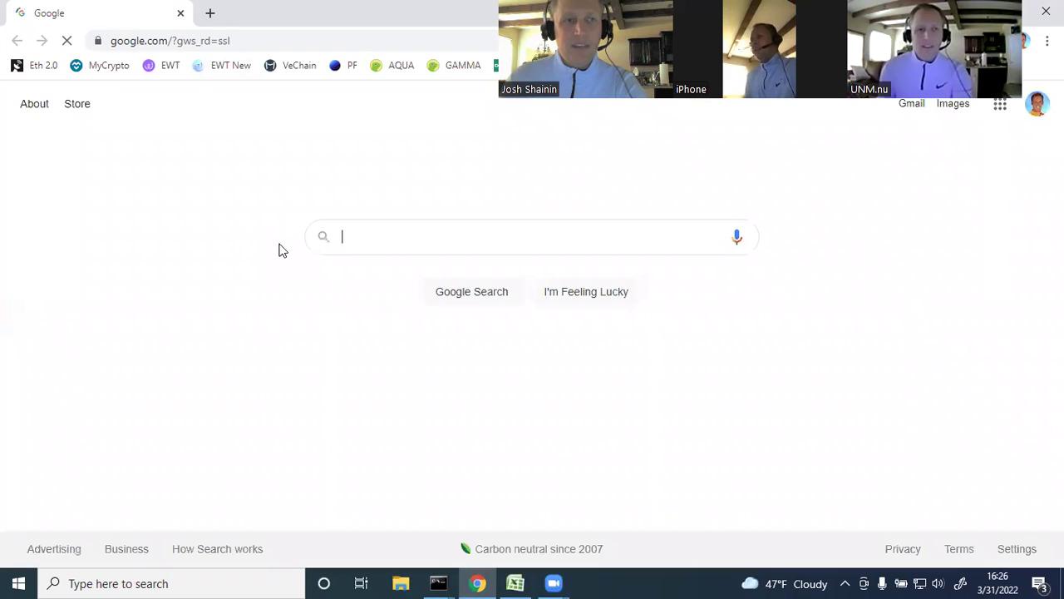
click(394, 241)
text(lit)
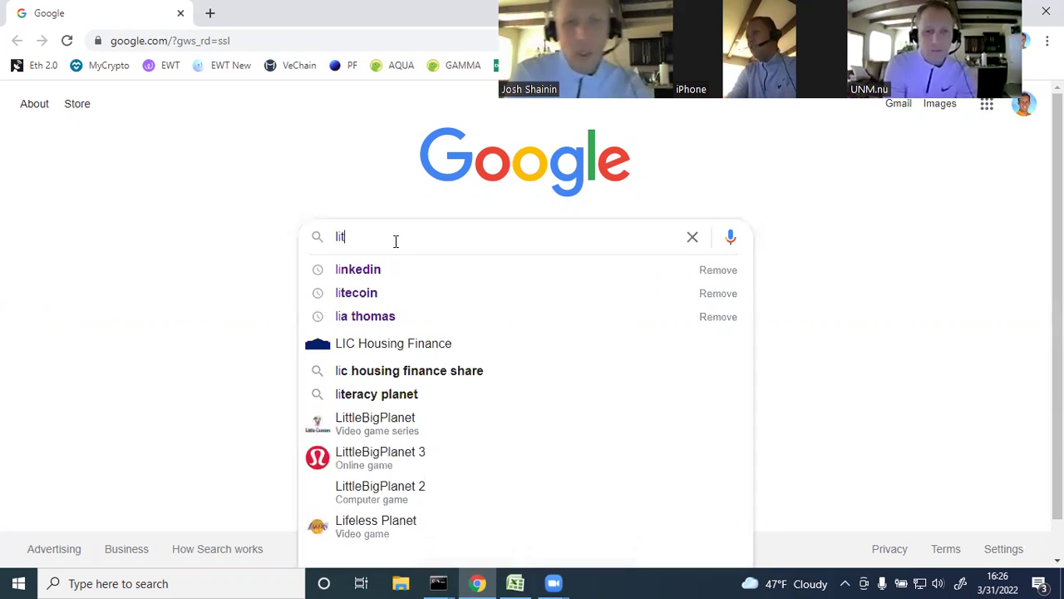
text(ecoin)
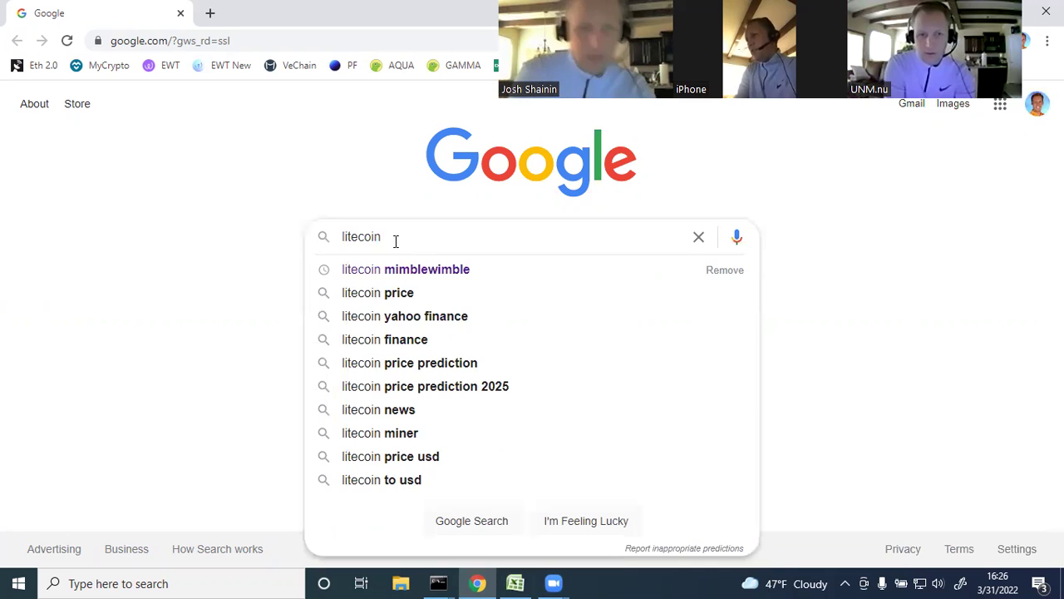
click(418, 268)
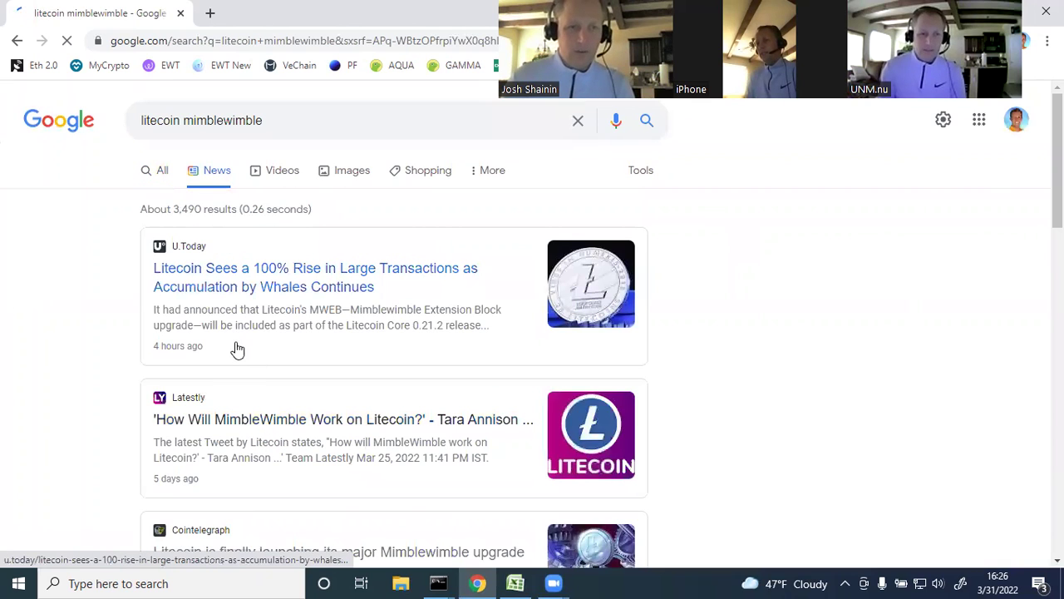
scroll(335, 366, down, 1)
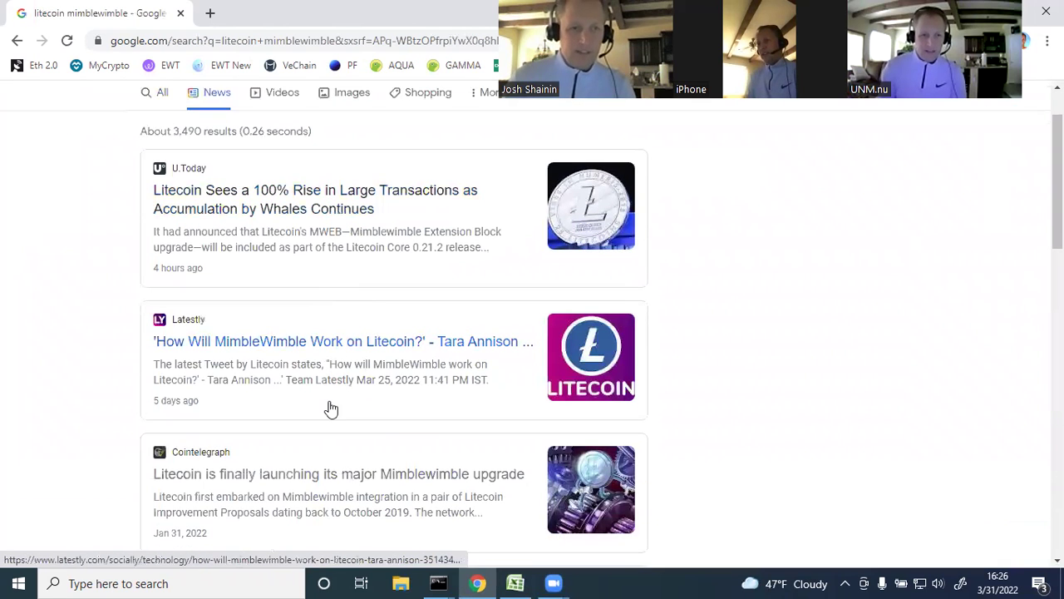
click(342, 350)
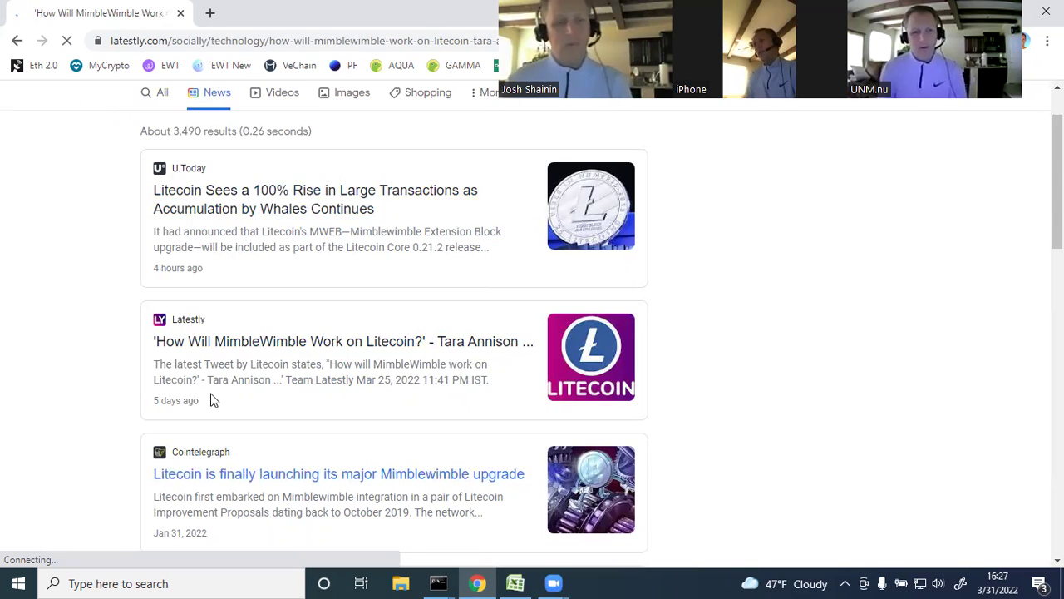
scroll(418, 391, down, 5)
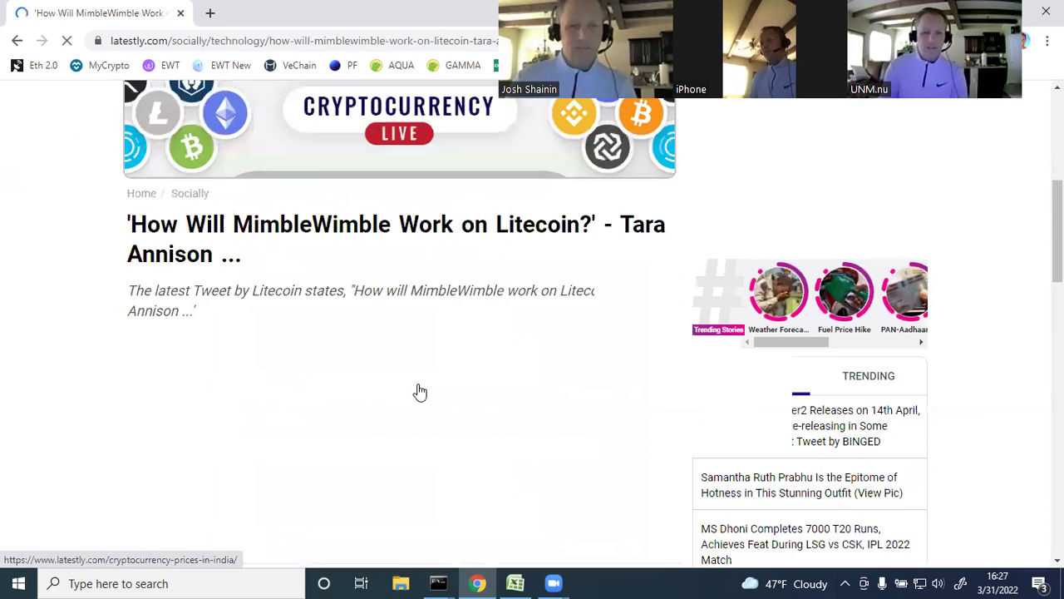
scroll(295, 274, down, 5)
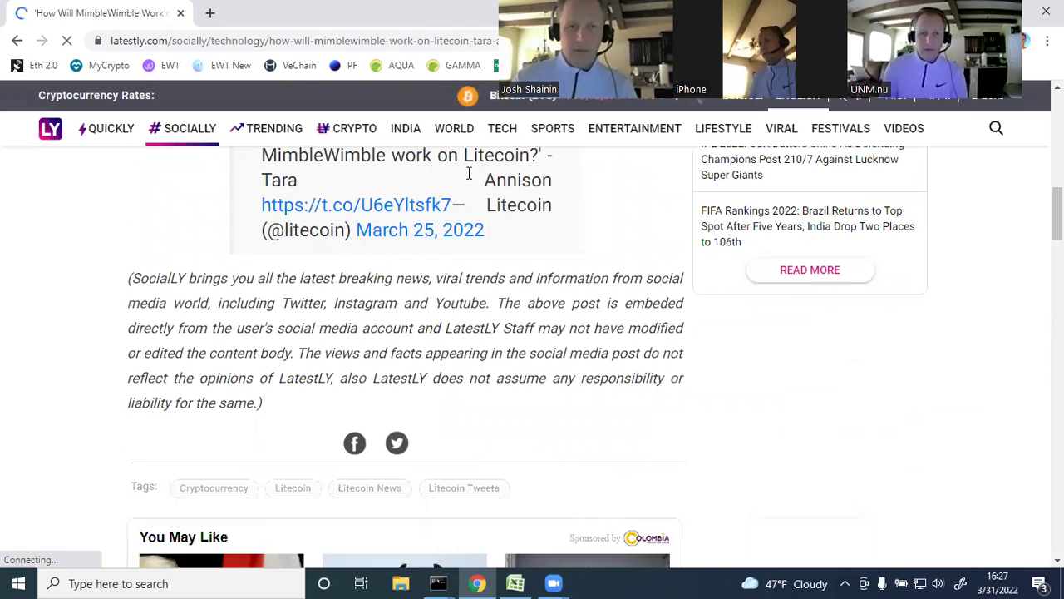
scroll(422, 335, down, 6)
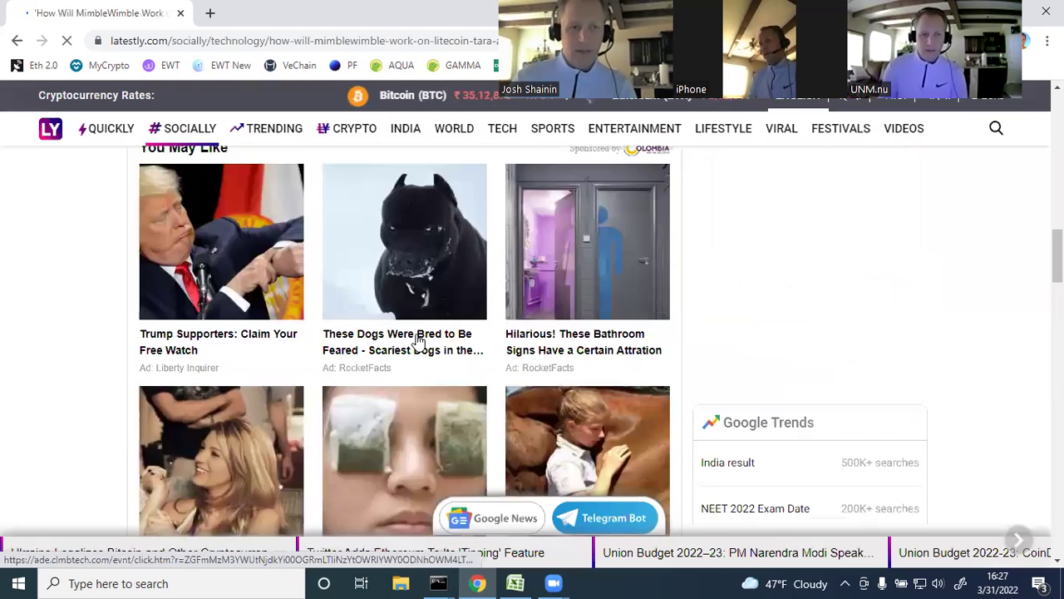
scroll(416, 340, down, 5)
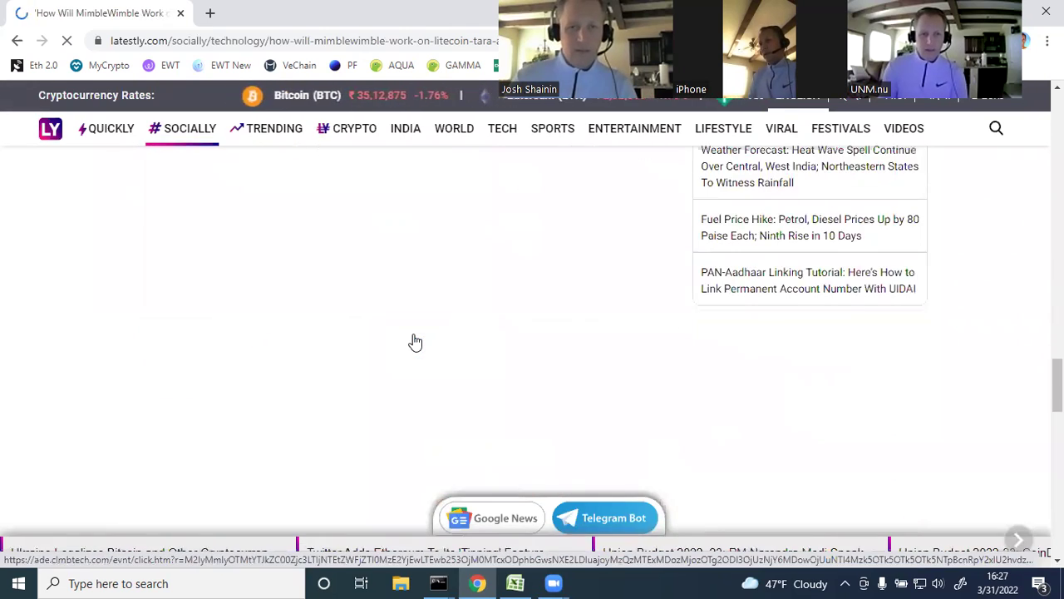
scroll(417, 341, up, 10)
scroll(416, 341, down, 4)
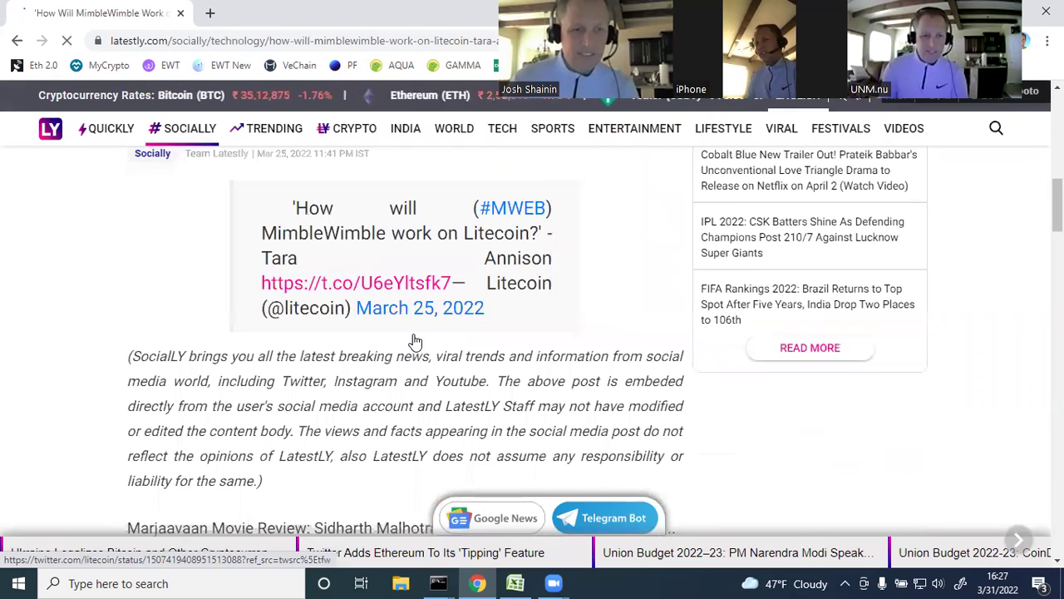
scroll(415, 341, up, 1)
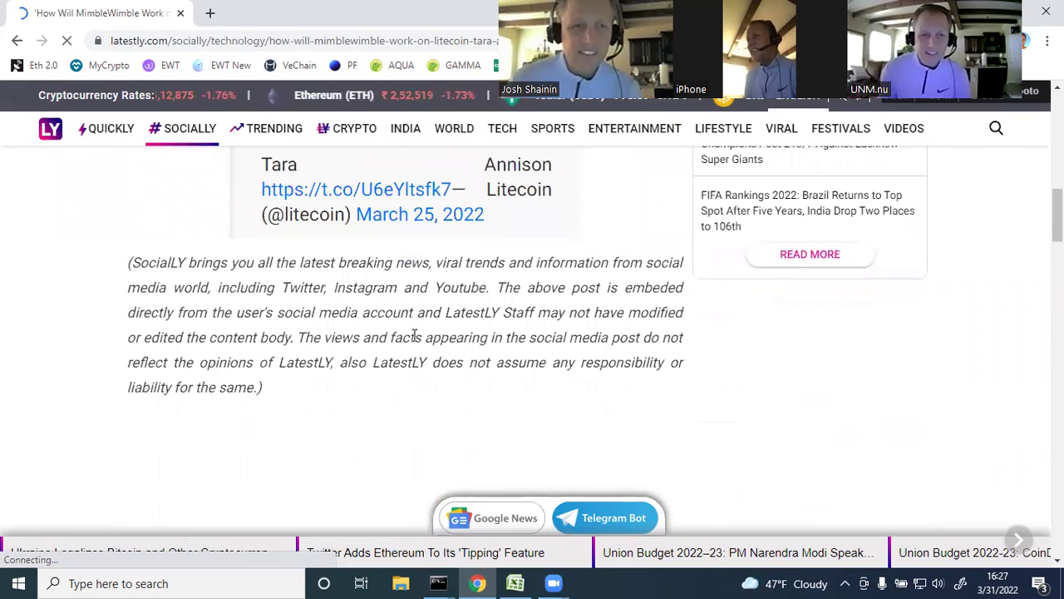
scroll(414, 335, down, 3)
scroll(414, 336, up, 7)
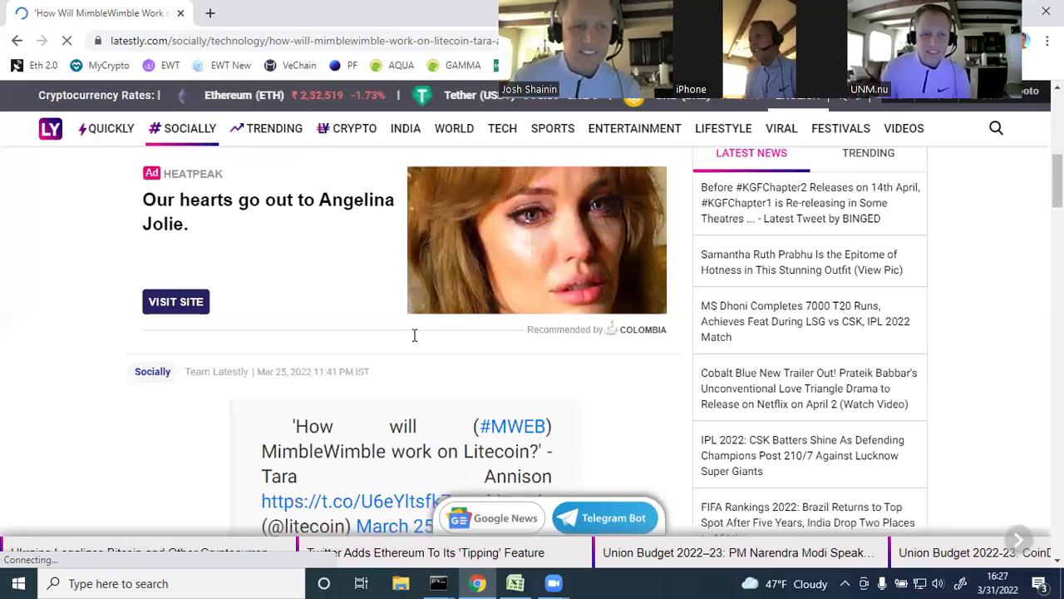
scroll(415, 335, up, 10)
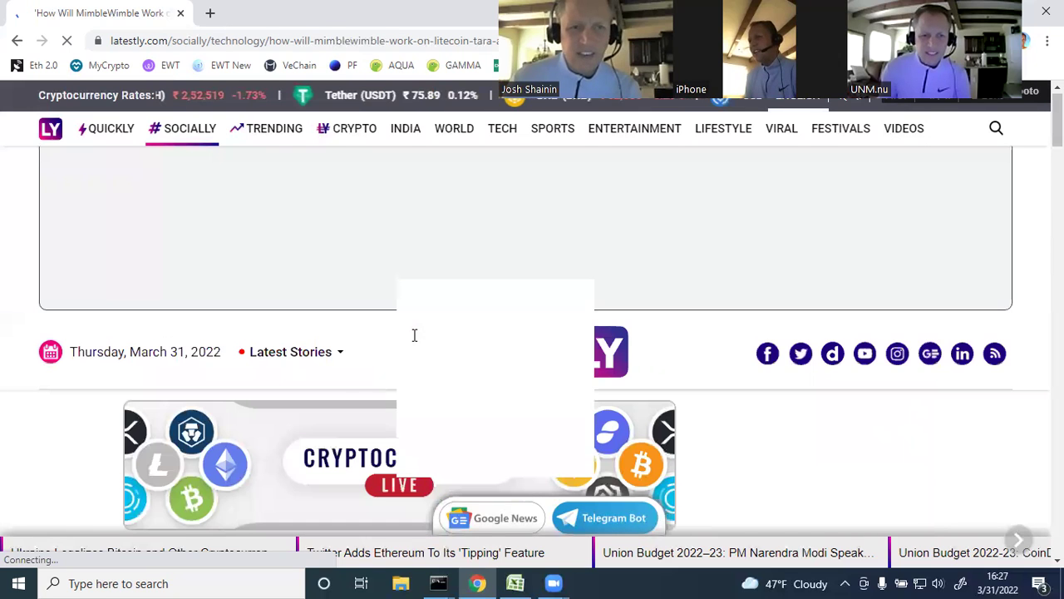
scroll(342, 274, down, 4)
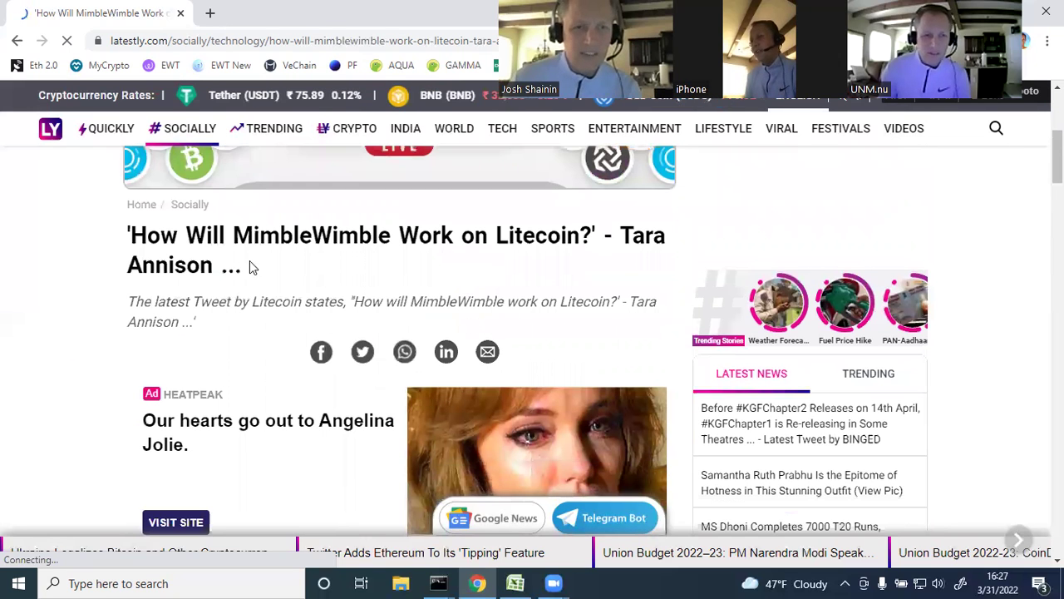
scroll(249, 264, down, 1)
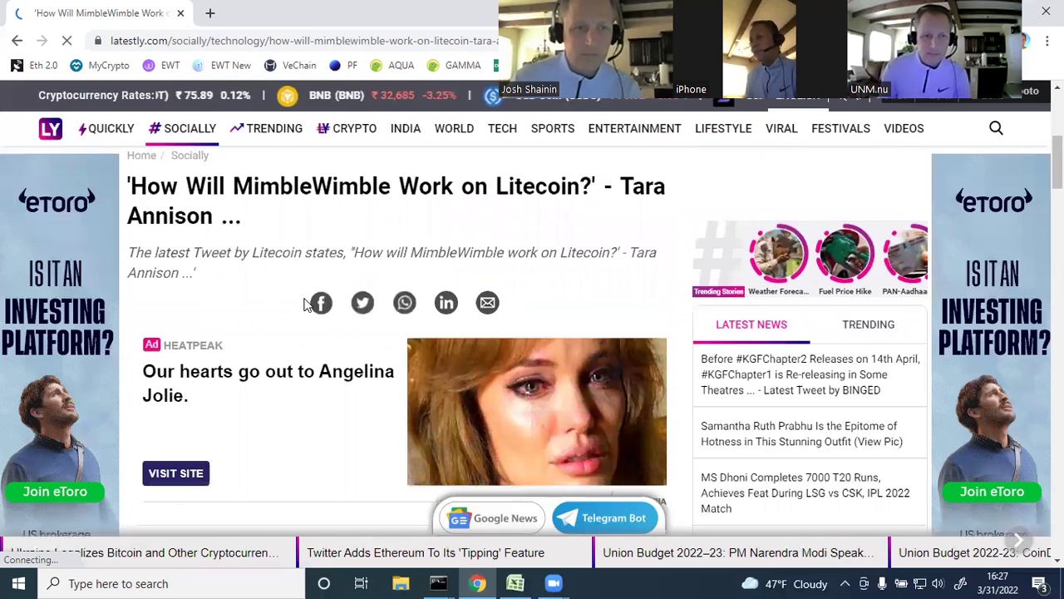
scroll(403, 326, down, 3)
scroll(404, 327, down, 2)
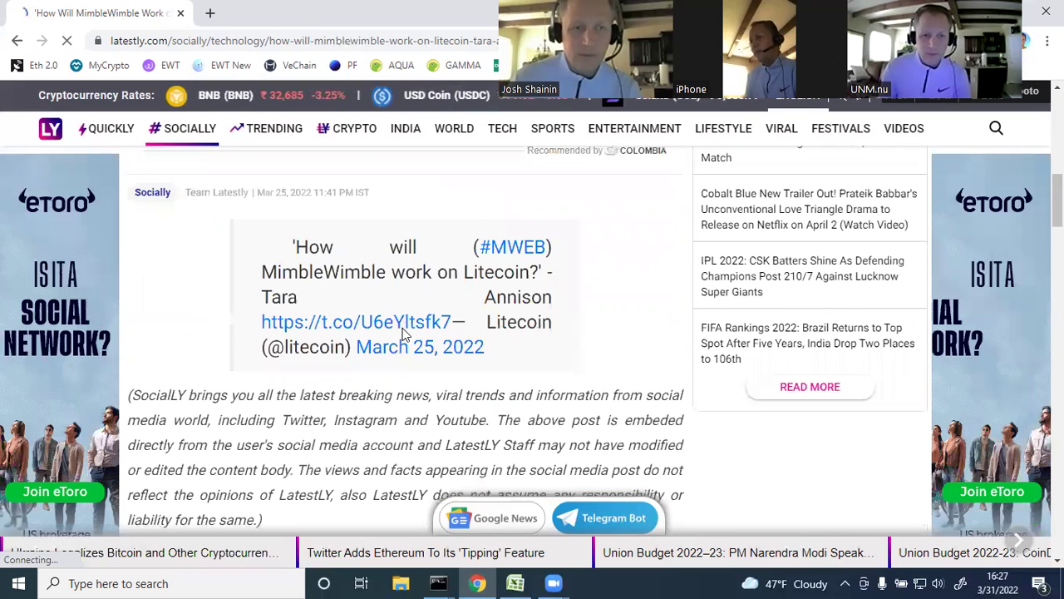
scroll(404, 334, down, 4)
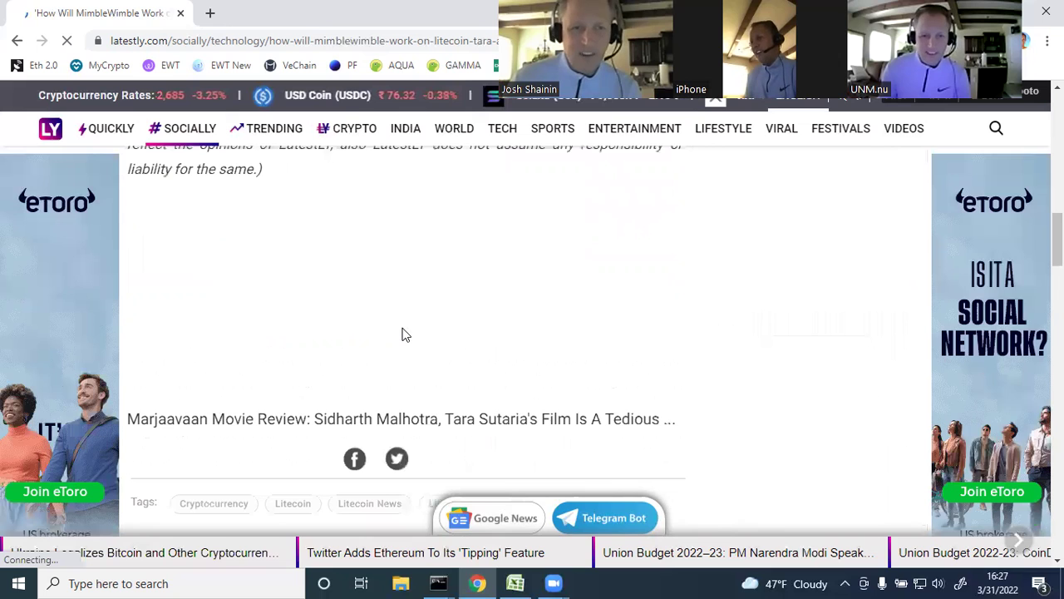
scroll(404, 333, down, 2)
scroll(404, 333, down, 5)
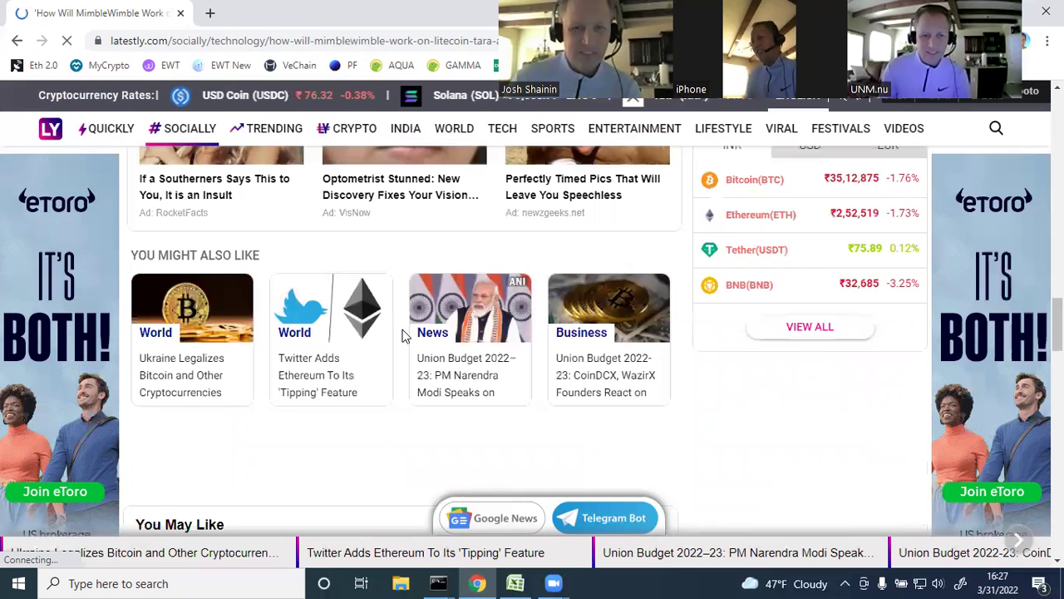
scroll(404, 333, down, 10)
scroll(403, 335, up, 10)
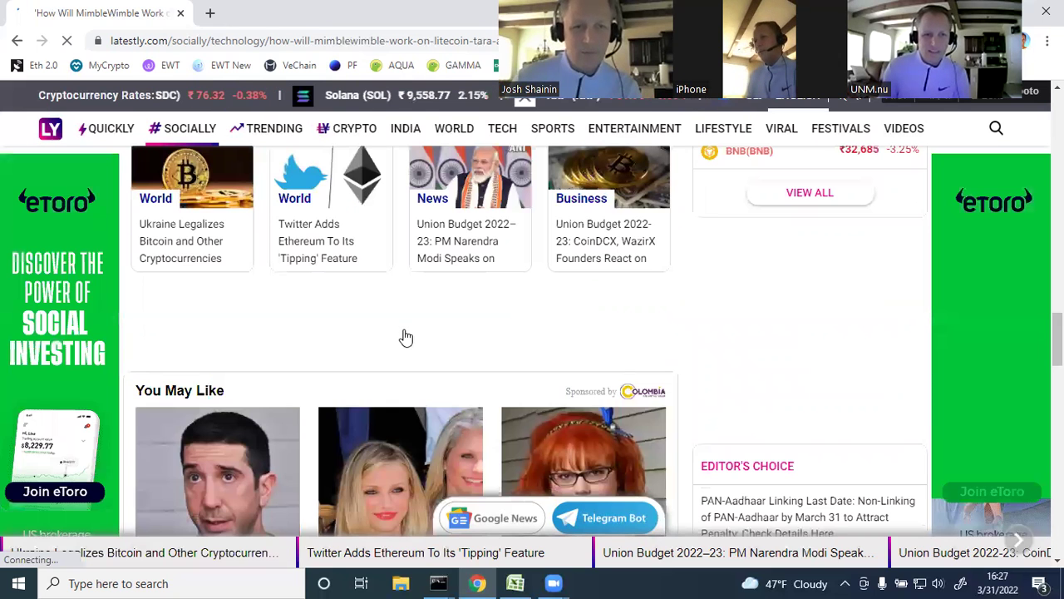
scroll(338, 309, up, 15)
scroll(237, 275, down, 5)
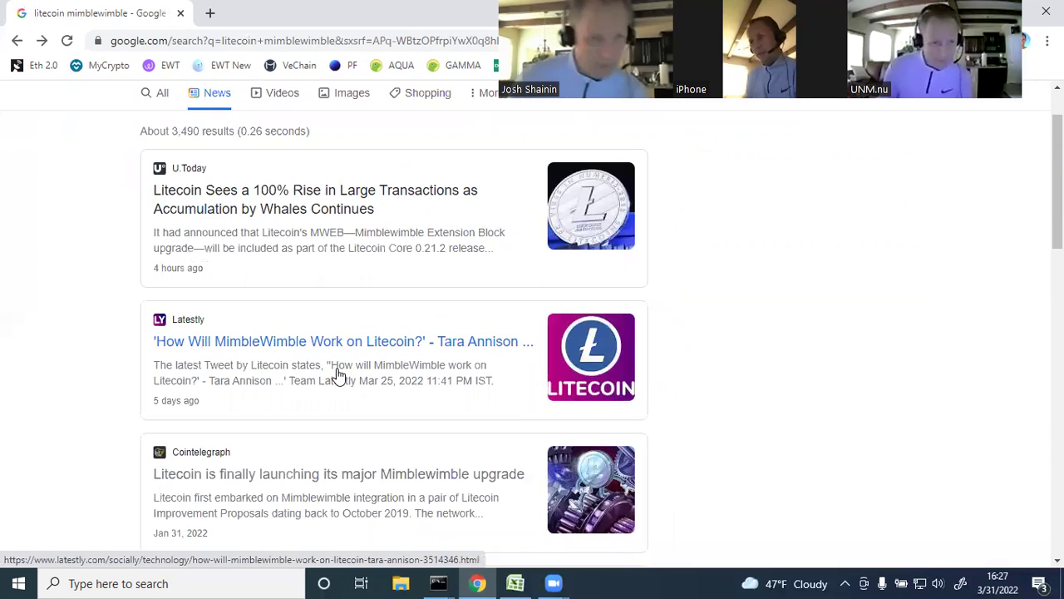
Open the Times Hub article on Litecoin's Mimblewimble testnet deployment from the results.
scroll(339, 376, down, 1)
scroll(338, 376, down, 3)
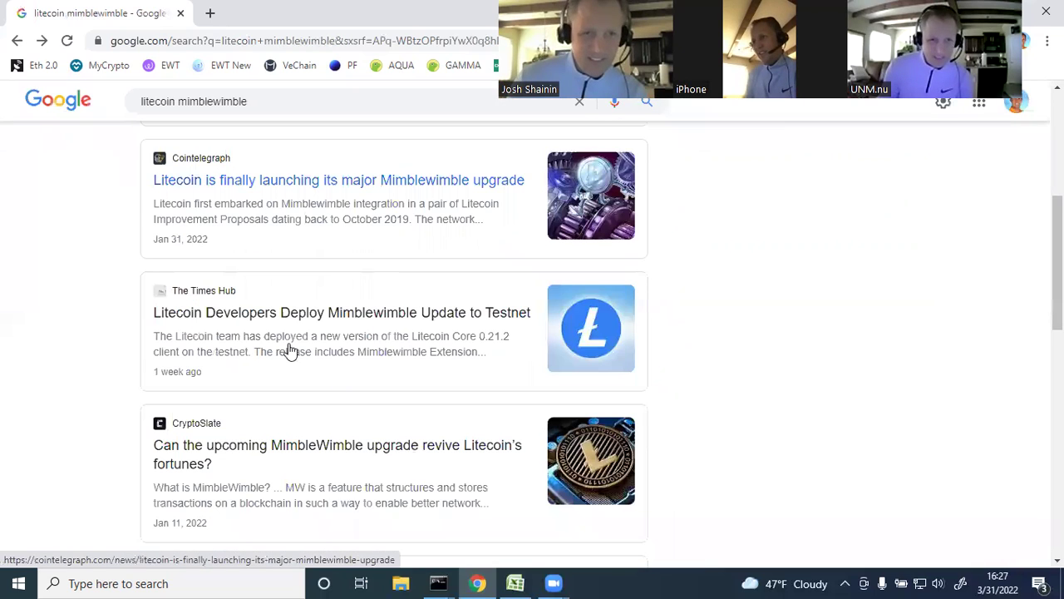
click(340, 305)
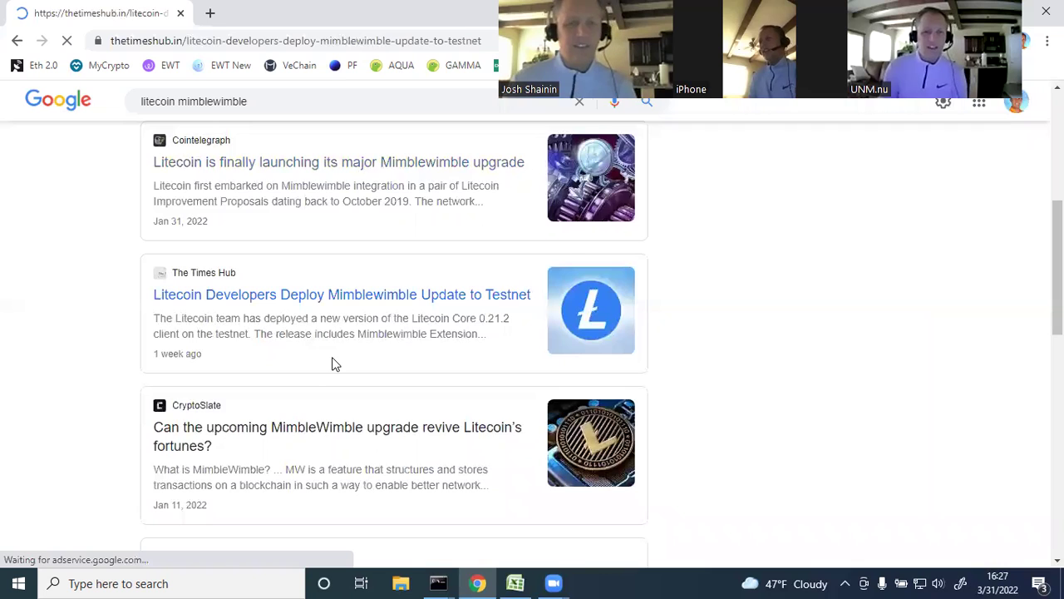
Read down the article to the embedded developer tweets, then return to the Excel portfolio.
scroll(316, 369, down, 2)
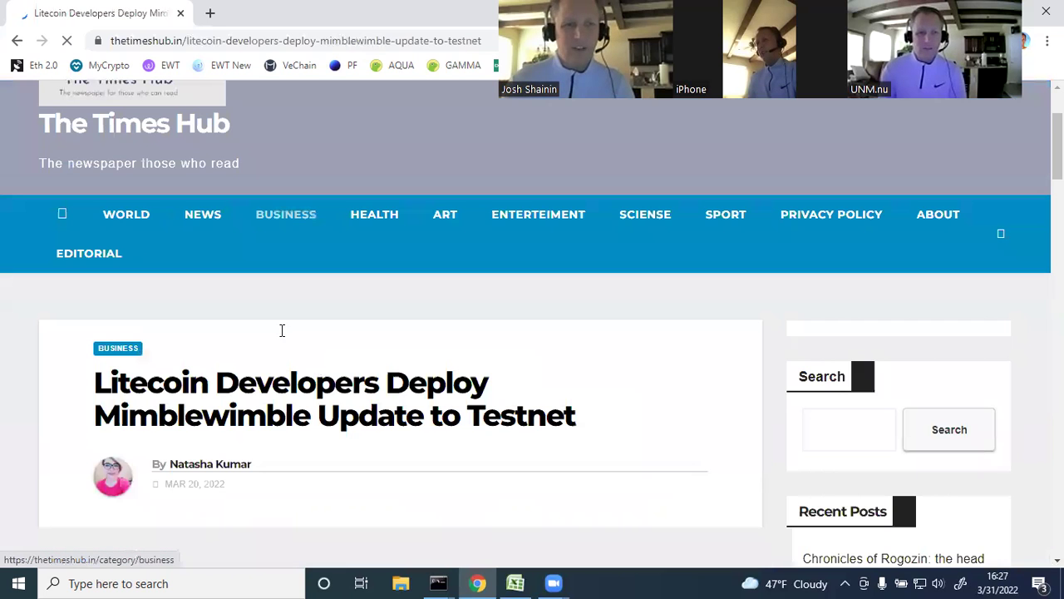
scroll(370, 302, down, 1)
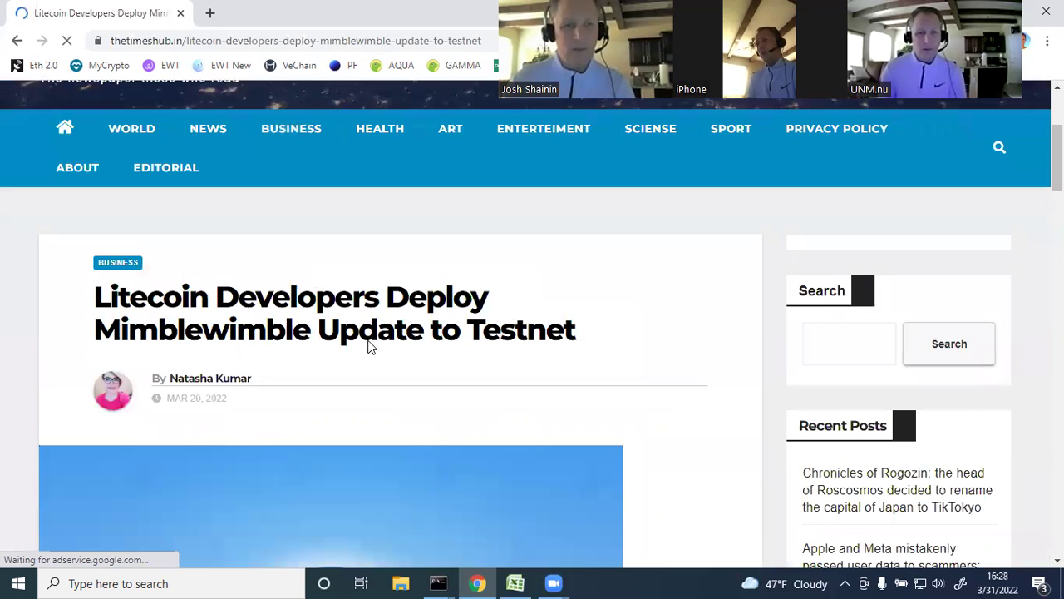
scroll(368, 345, down, 3)
scroll(369, 344, down, 4)
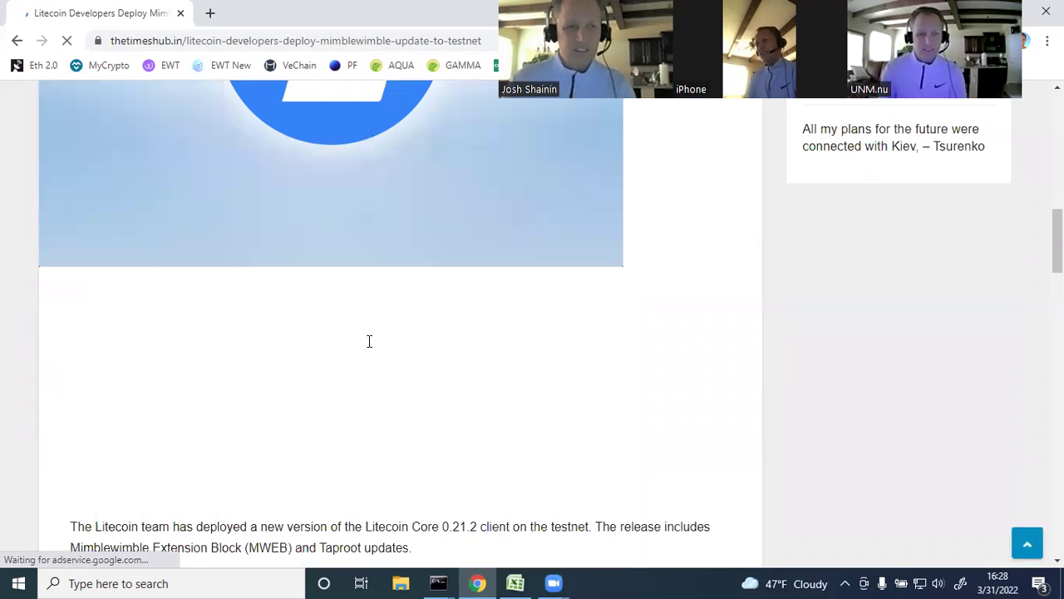
scroll(371, 348, down, 3)
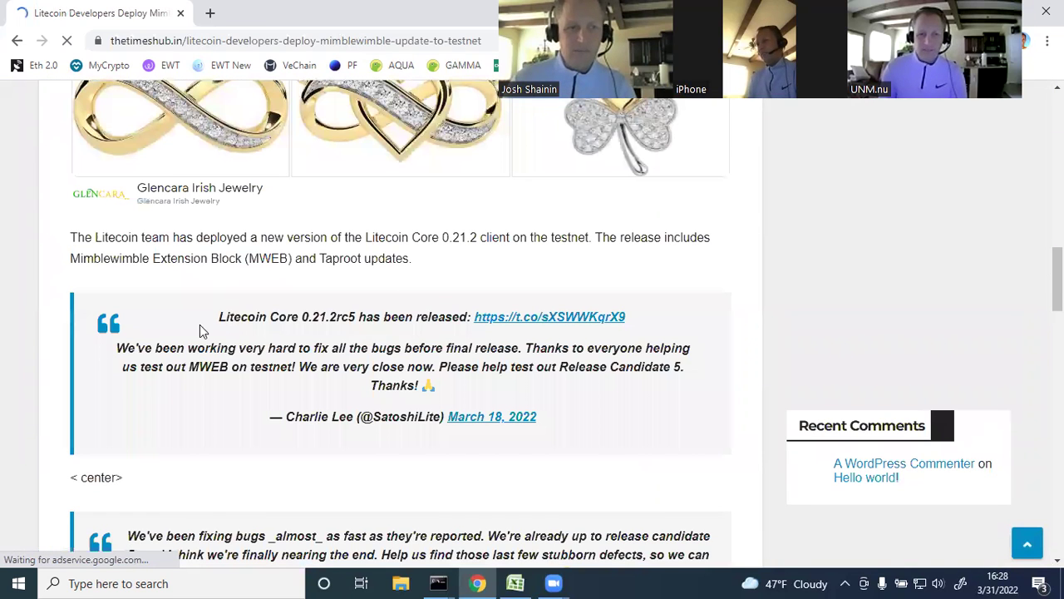
scroll(237, 271, down, 1)
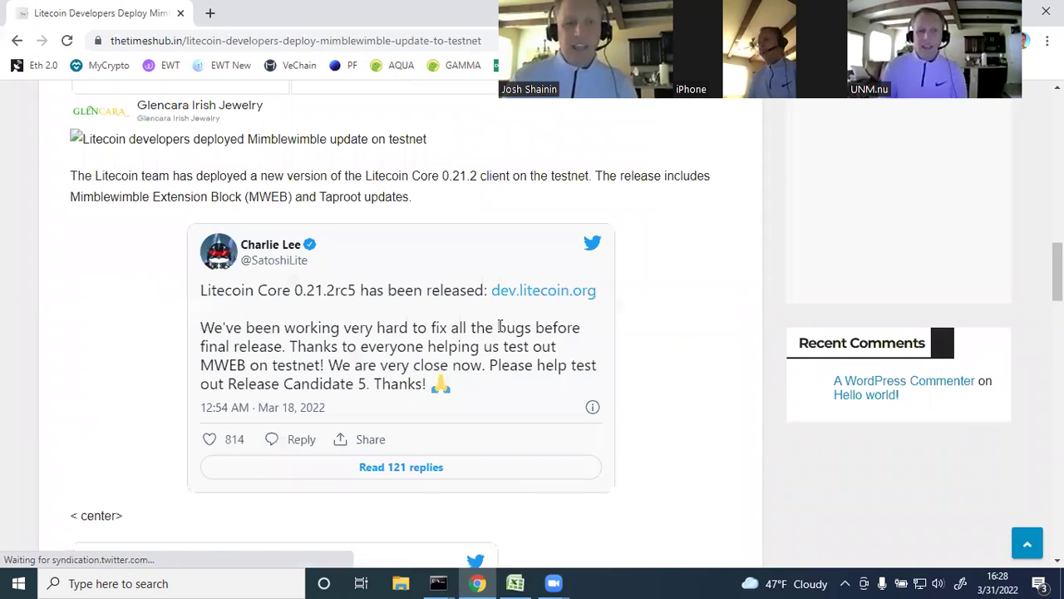
scroll(499, 326, down, 2)
scroll(499, 326, up, 1)
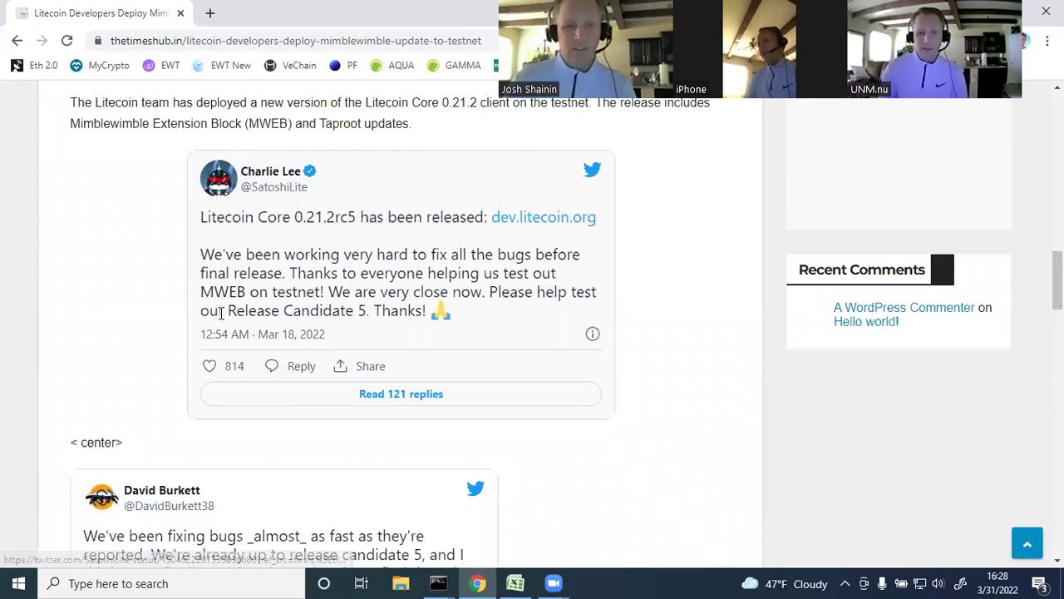
scroll(310, 331, down, 3)
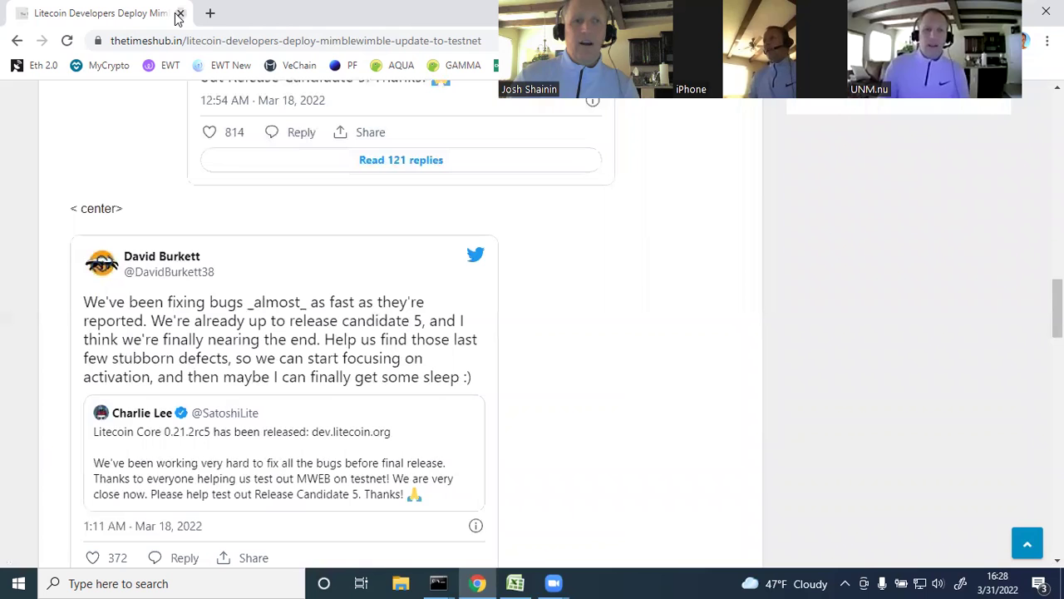
key(alt+Tab)
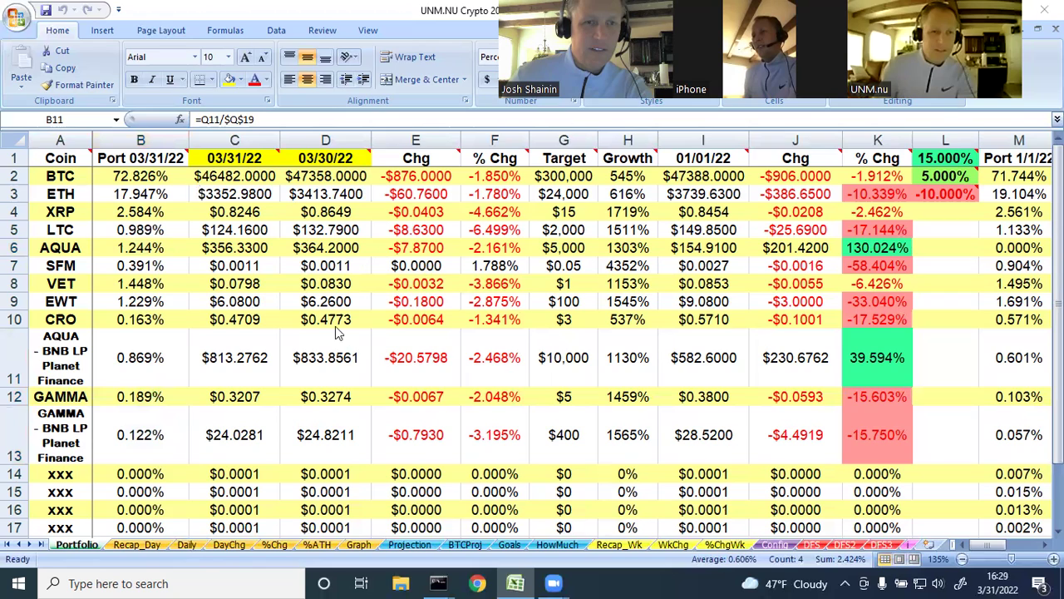
Leave the Excel Portfolio sheet and switch back to Chrome's Google home page.
key(alt+Tab)
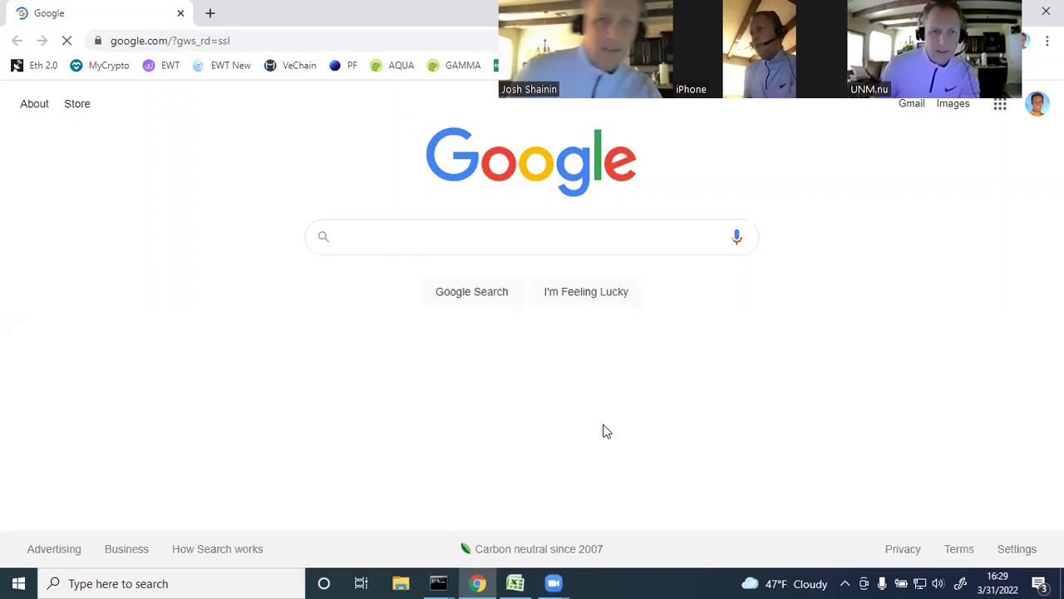
Search Google for 'safemoon members leaving'.
text(safemoon)
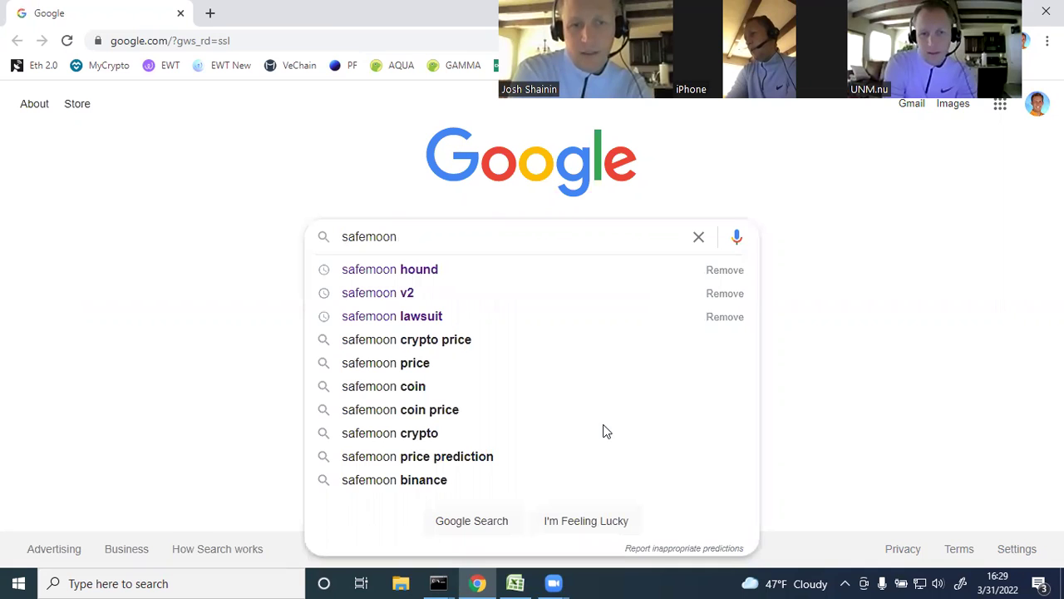
text( members l)
key(BackSpace)
text(member)
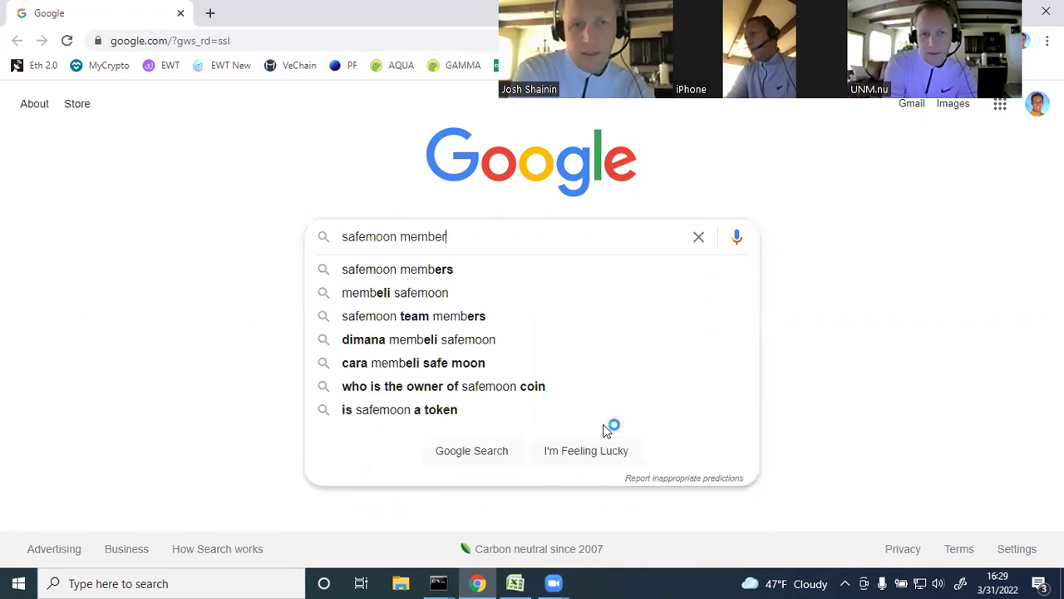
text(s leaving)
key(Return)
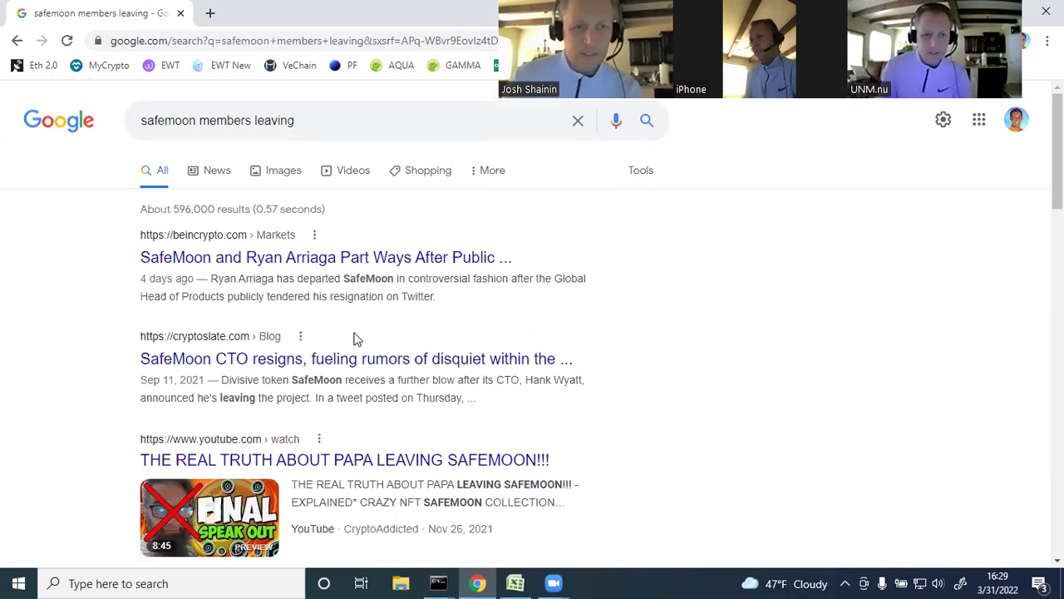
Scroll through the results about SafeMoon's CTO resigning and the class action complaint.
scroll(352, 338, down, 1)
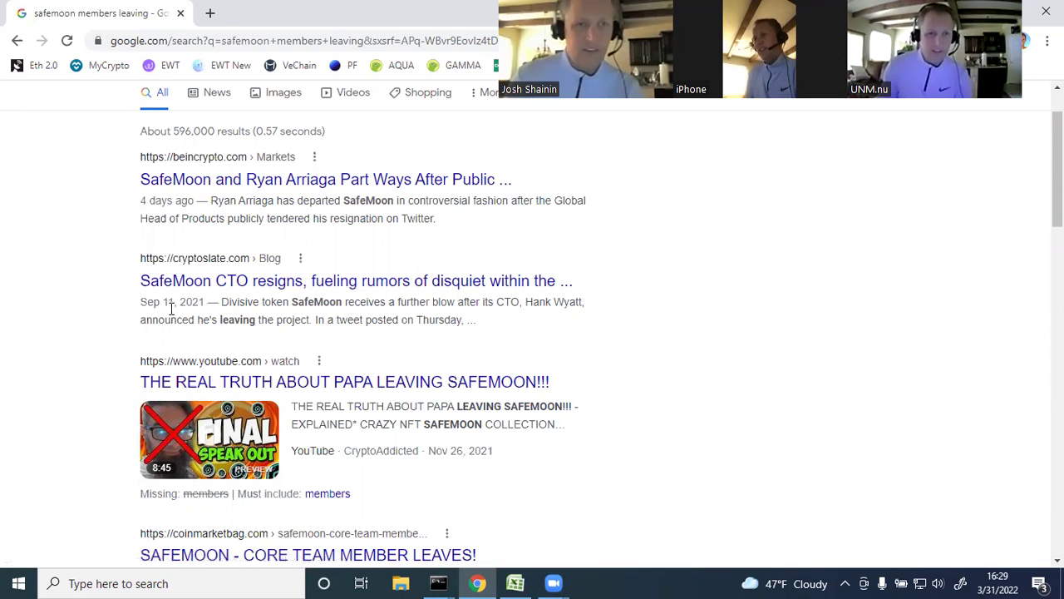
scroll(449, 357, down, 1)
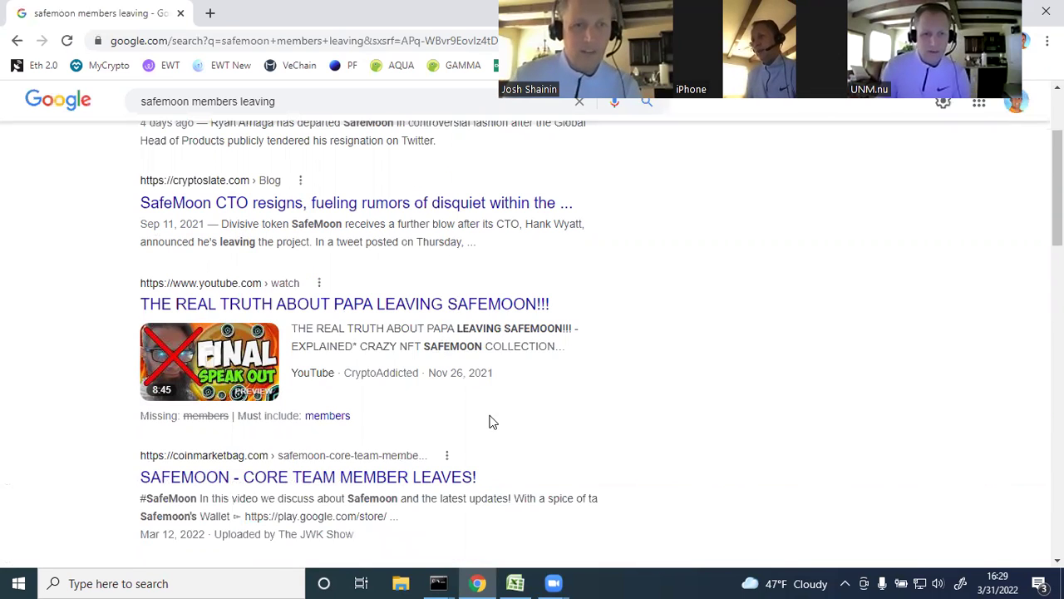
scroll(490, 421, down, 1)
scroll(490, 422, down, 2)
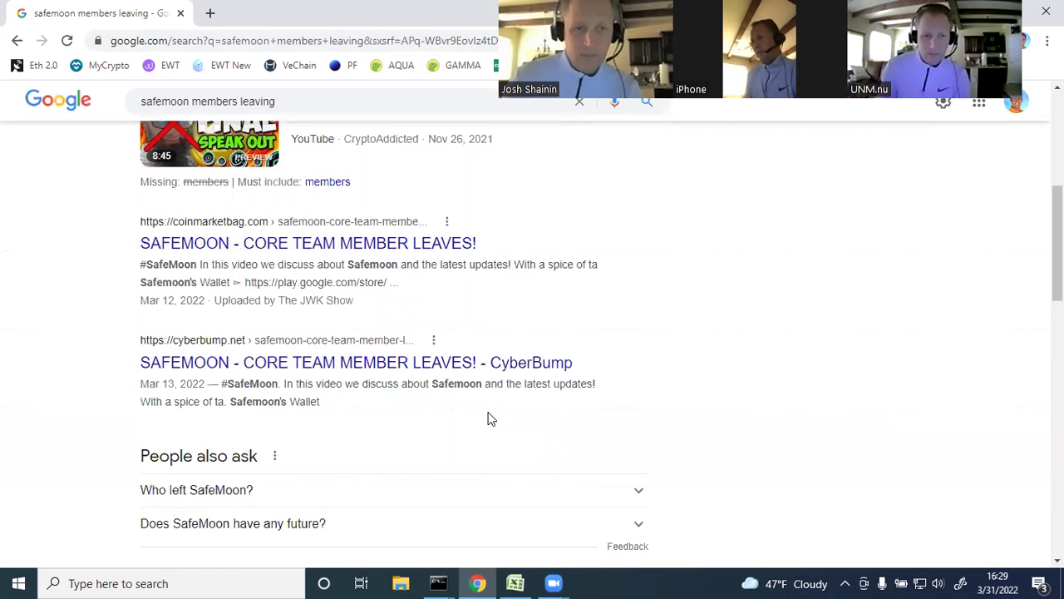
scroll(490, 420, down, 1)
scroll(489, 420, down, 1)
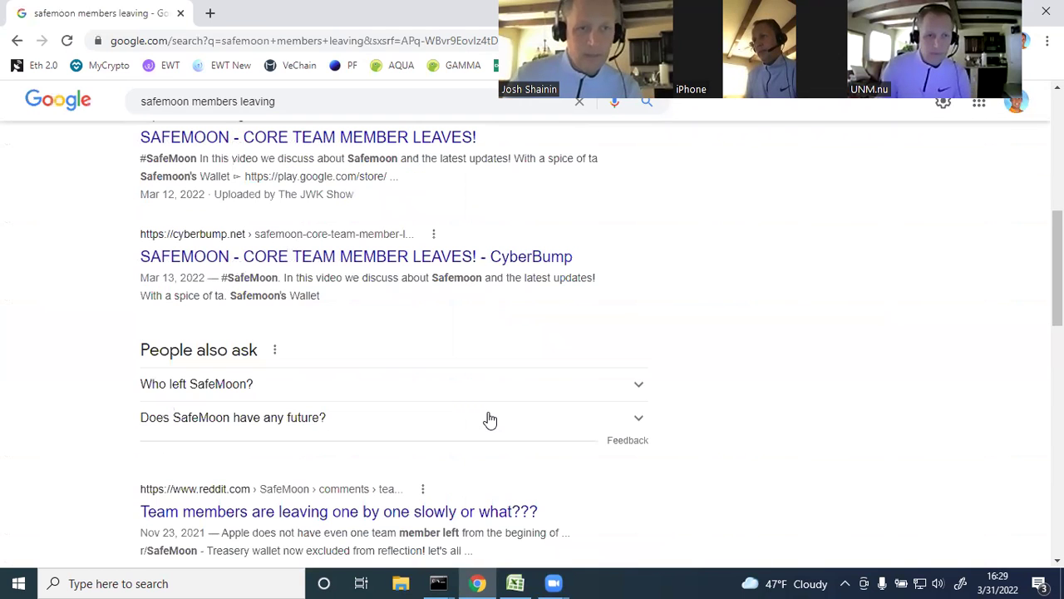
scroll(487, 418, down, 2)
scroll(208, 309, down, 1)
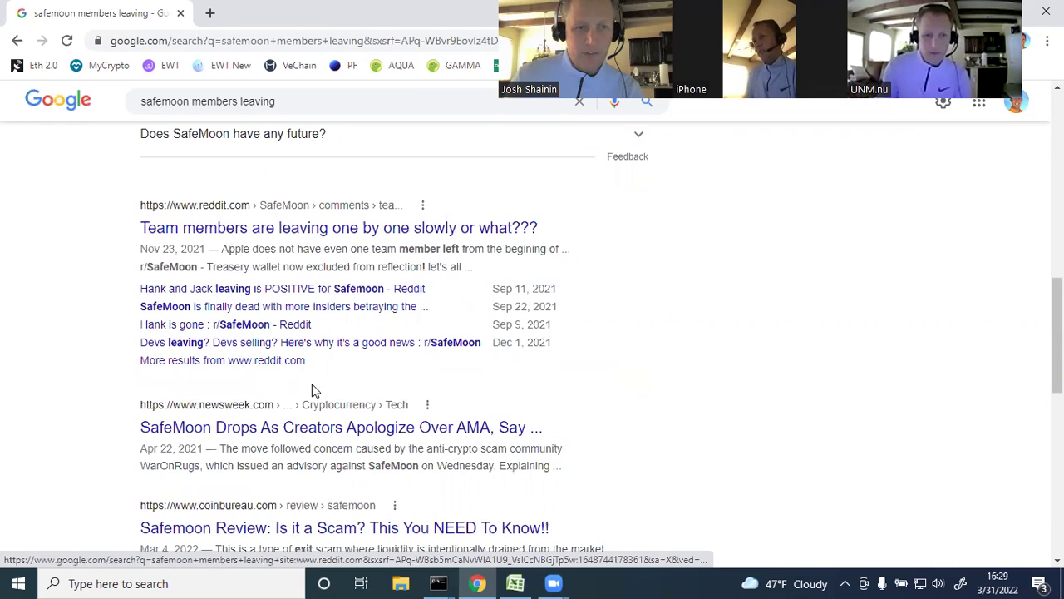
scroll(318, 393, down, 1)
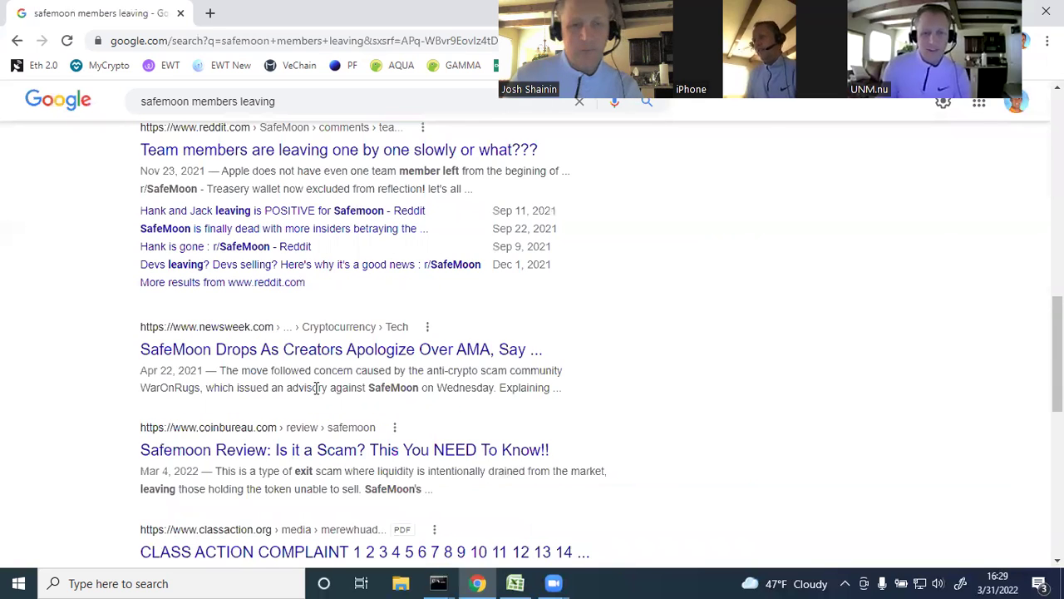
scroll(328, 400, down, 2)
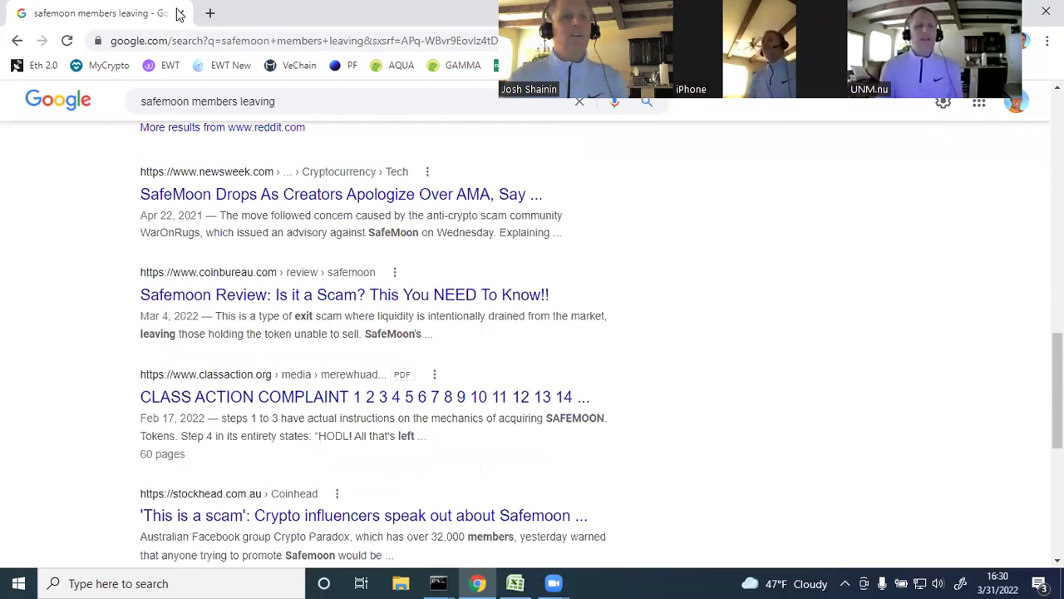
Briefly bring up the Excel portfolio sheet, then return to Chrome's Google home page.
key(alt+Tab)
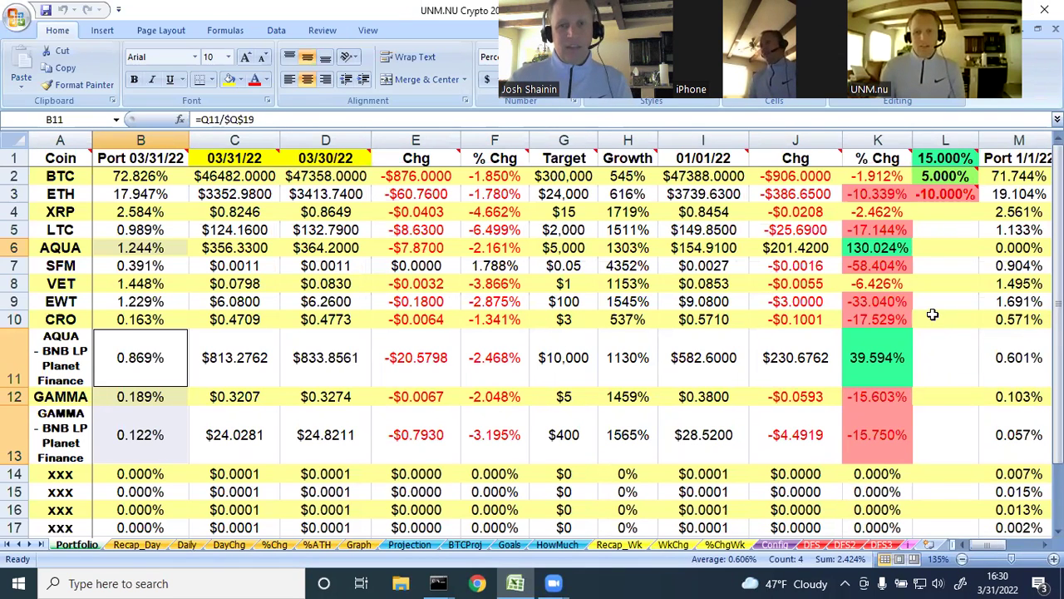
click(478, 583)
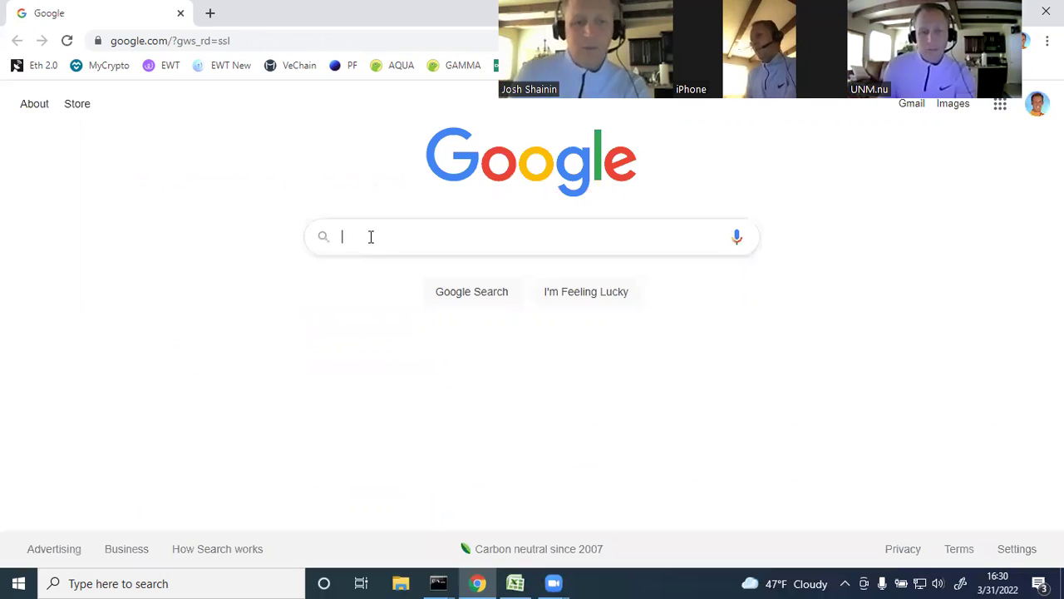
Search Google for 'safemoon exchange'.
click(371, 237)
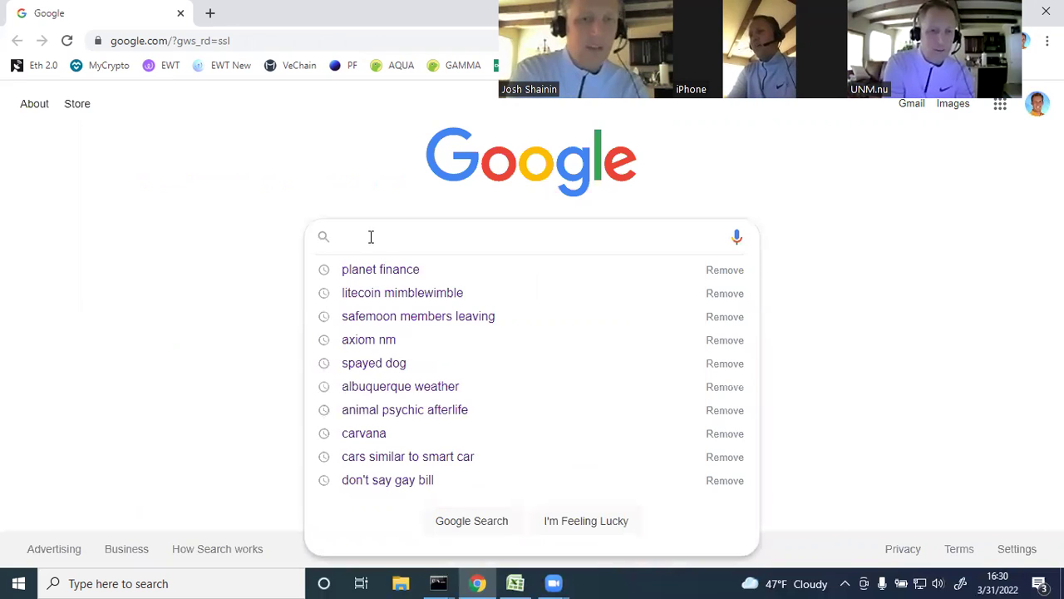
text(safemoon)
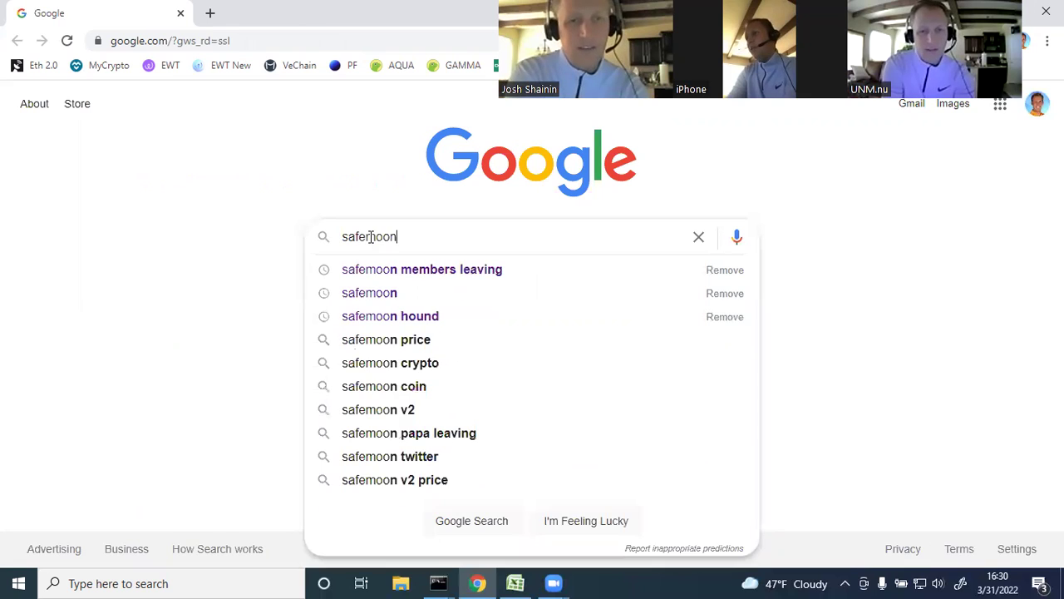
text( exchan)
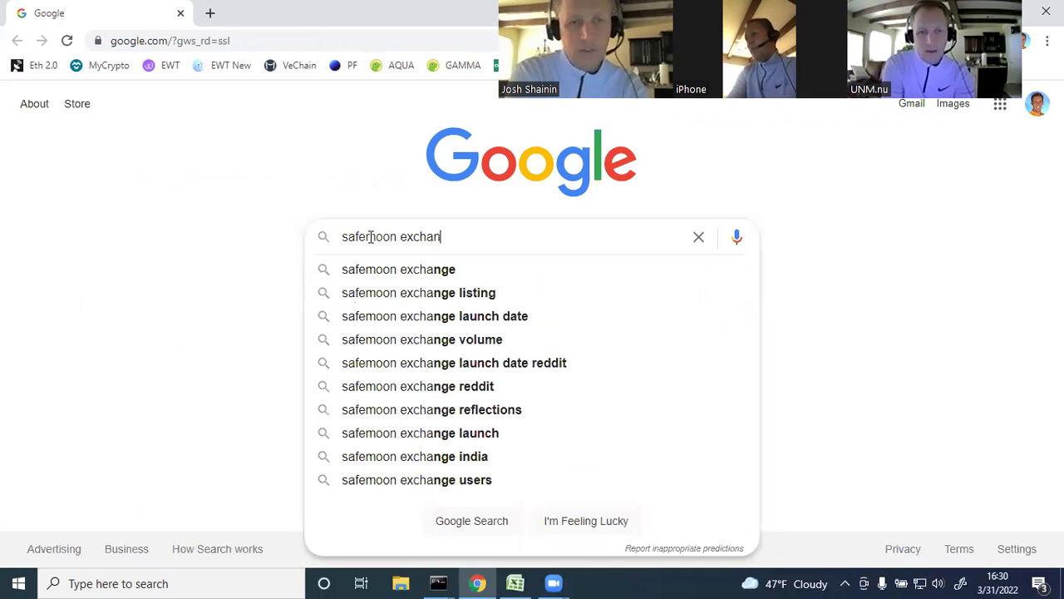
text(c)
key(BackSpace)
text(ge)
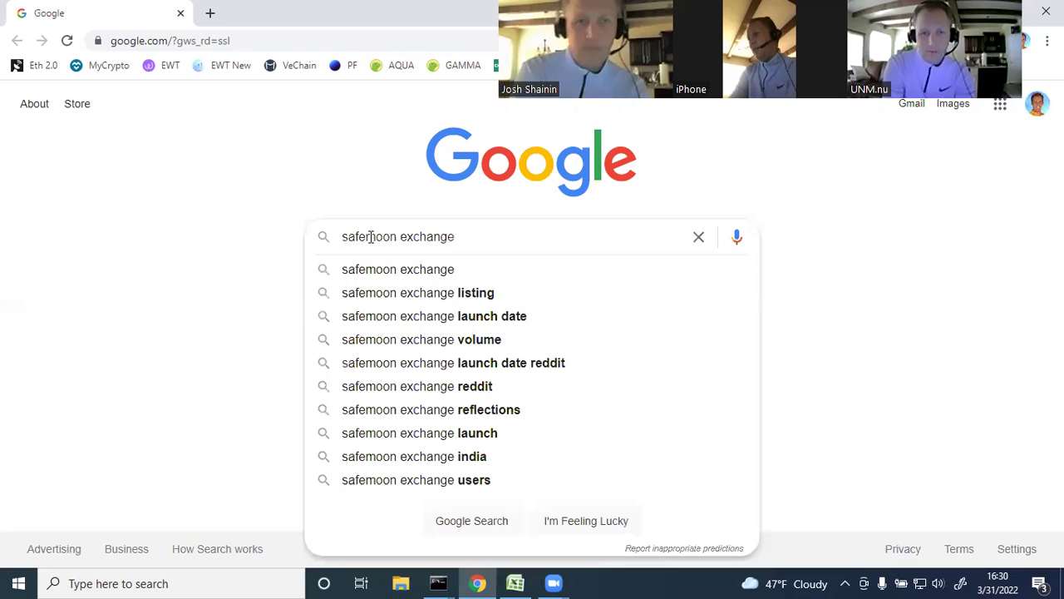
key(Return)
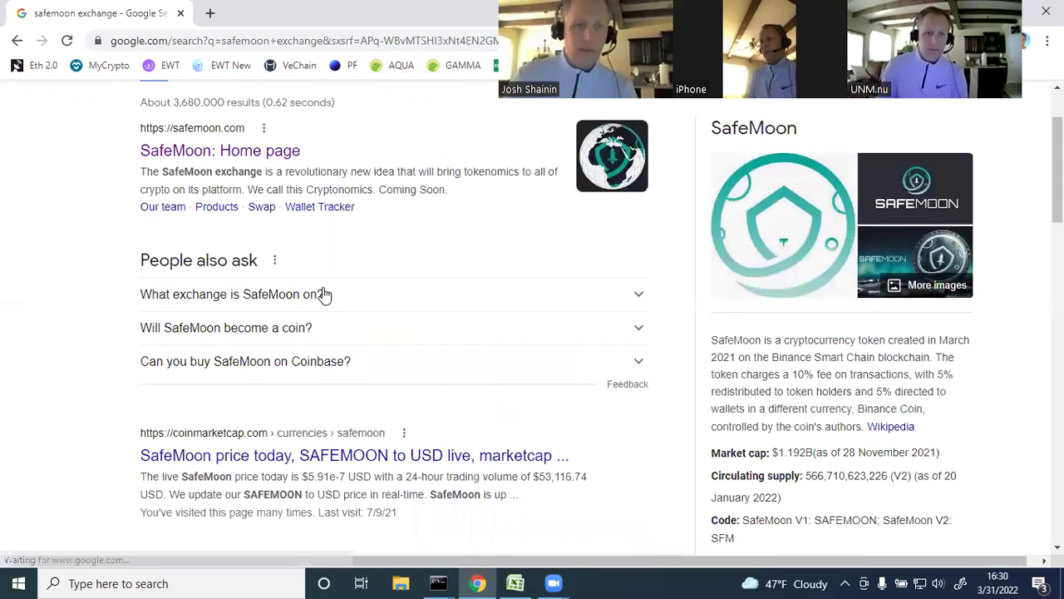
Scroll the 'safemoon exchange' results down to the footer and back up toward the top.
scroll(326, 250, down, 1)
scroll(300, 328, down, 1)
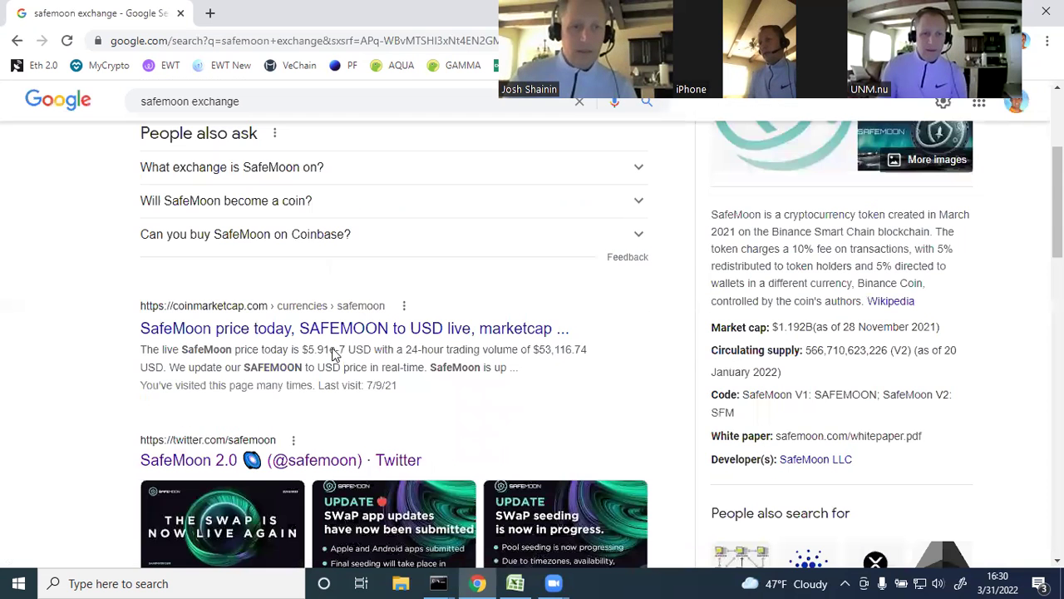
scroll(335, 355, down, 1)
scroll(340, 355, down, 3)
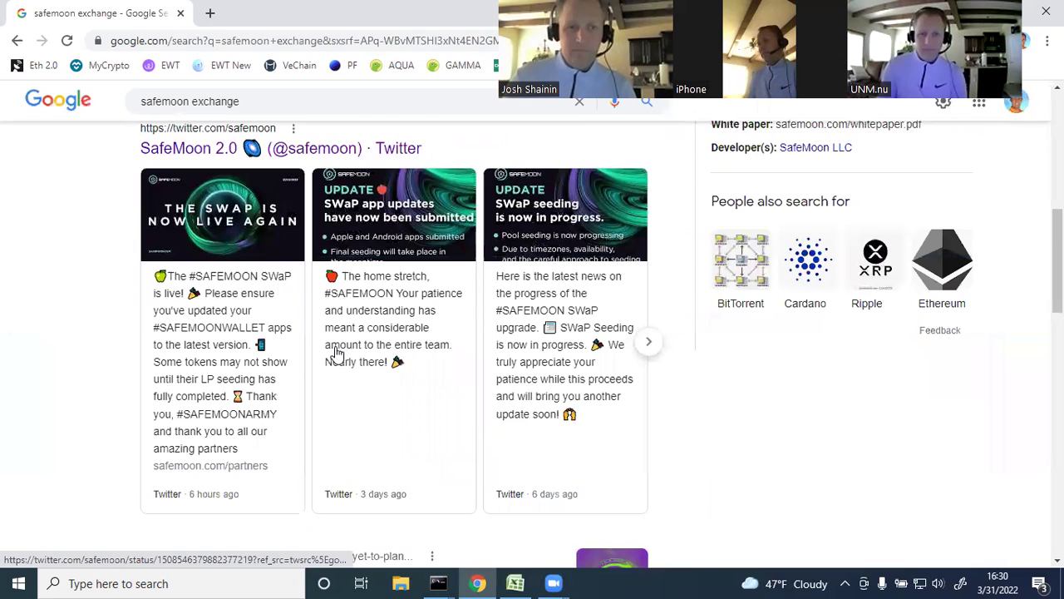
scroll(336, 353, down, 4)
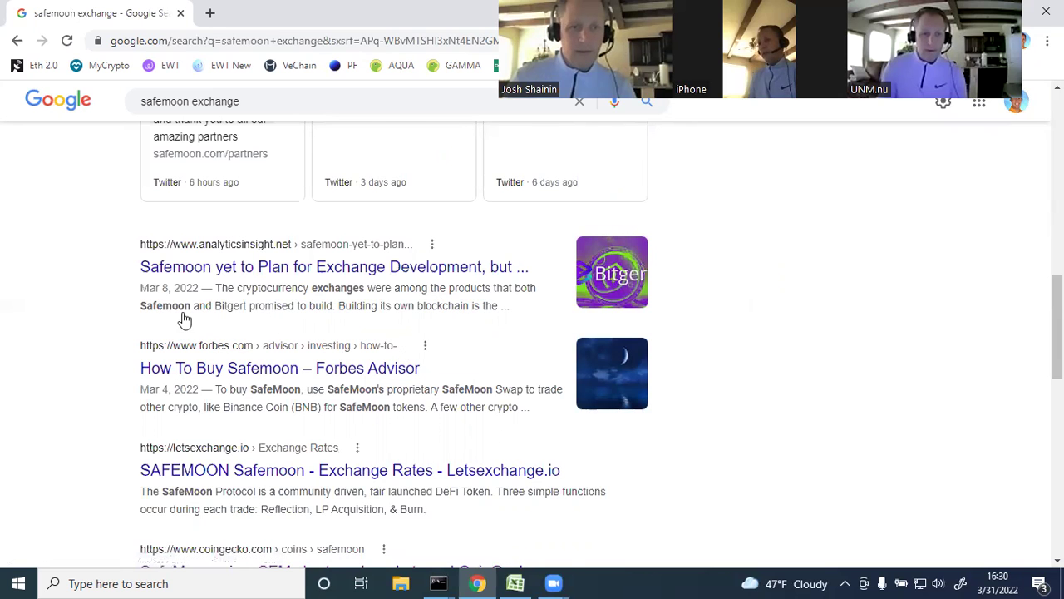
scroll(332, 316, down, 2)
scroll(340, 339, down, 1)
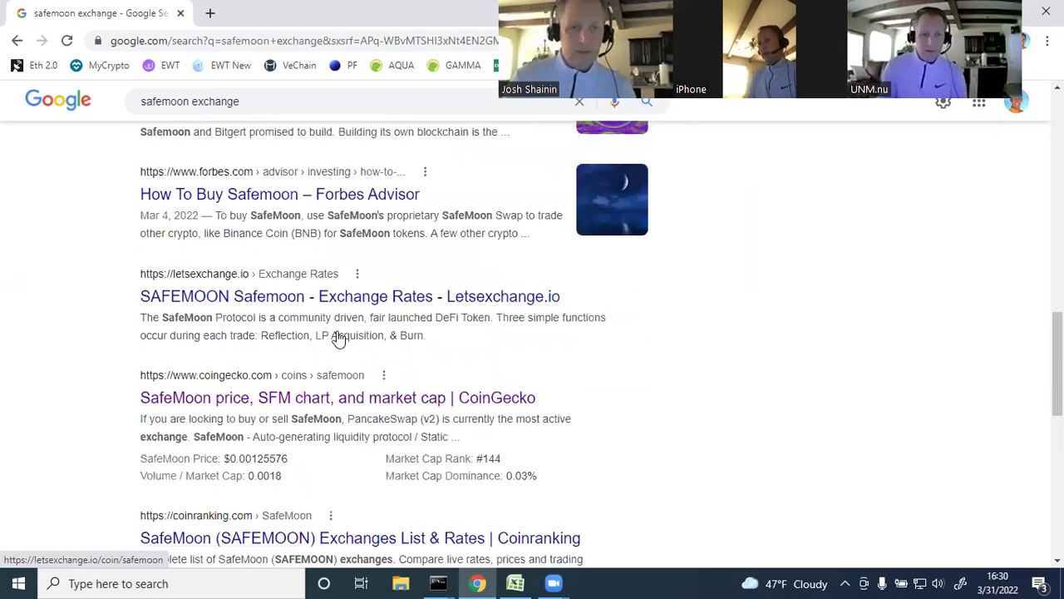
scroll(244, 340, down, 3)
scroll(382, 339, down, 1)
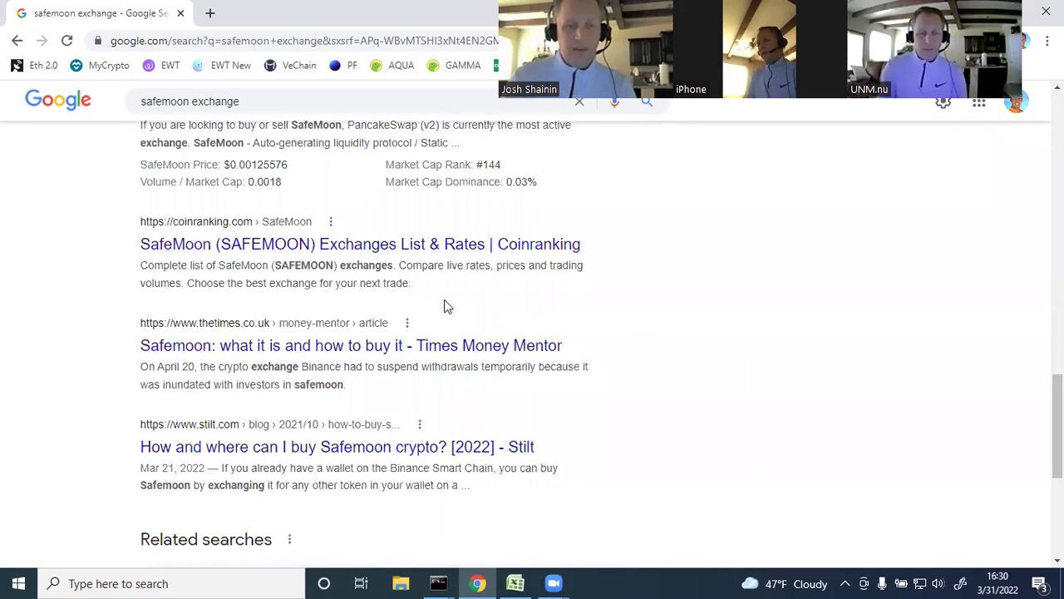
scroll(400, 308, down, 1)
scroll(533, 326, down, 1)
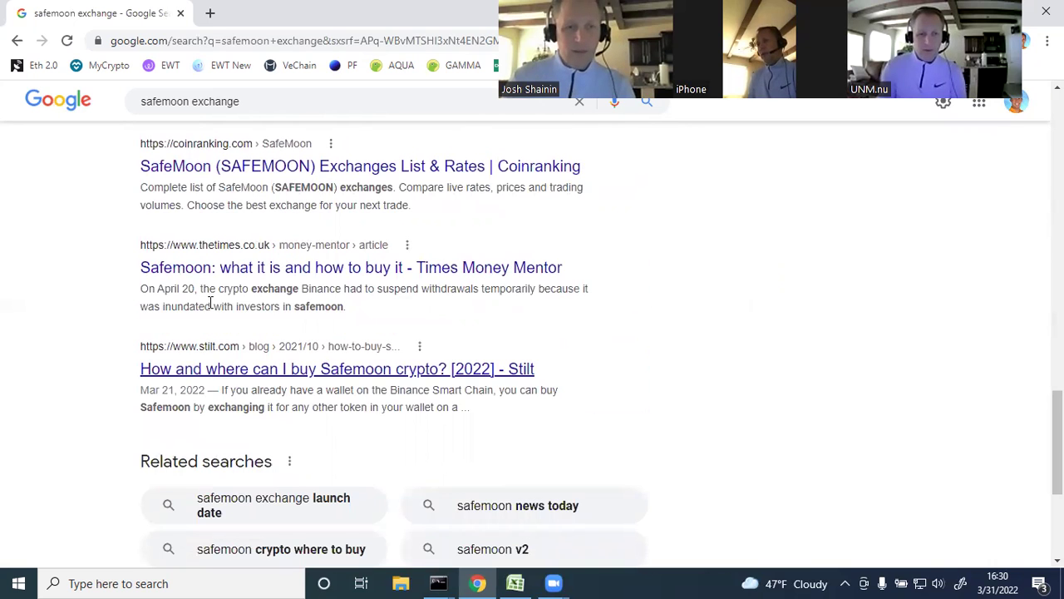
scroll(416, 233, down, 1)
scroll(408, 303, down, 3)
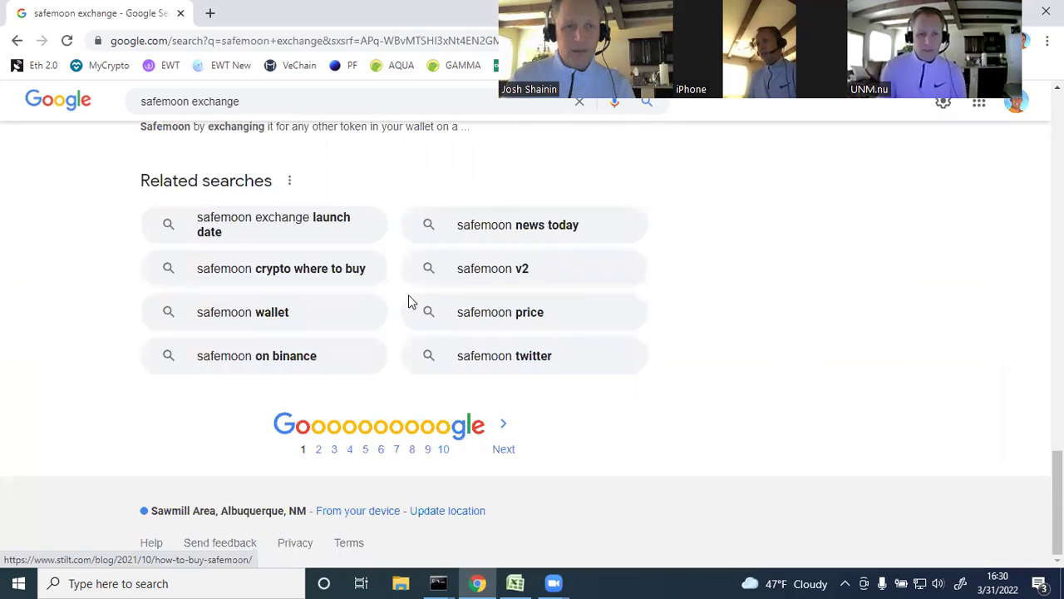
scroll(409, 299, up, 15)
scroll(410, 295, up, 2)
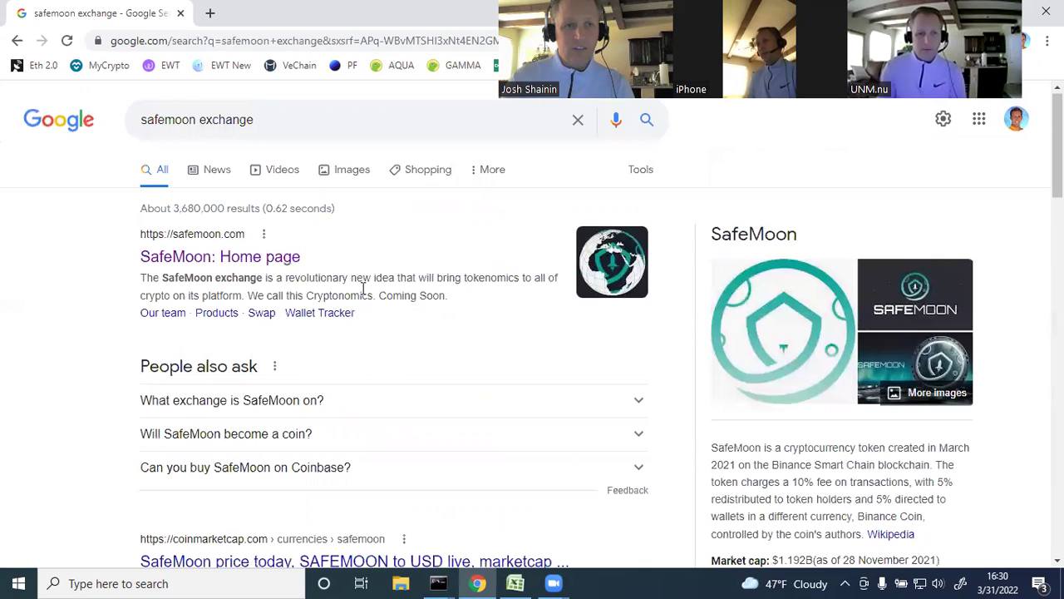
Open the 'SafeMoon: Home page' result, accept its cookies notice, and scroll down the site.
click(208, 259)
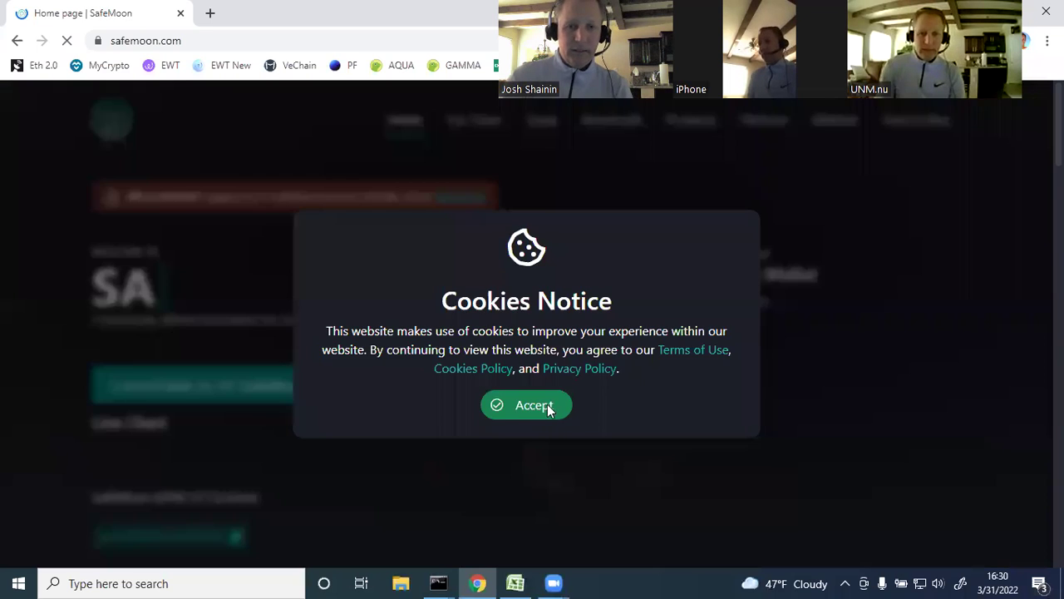
click(549, 409)
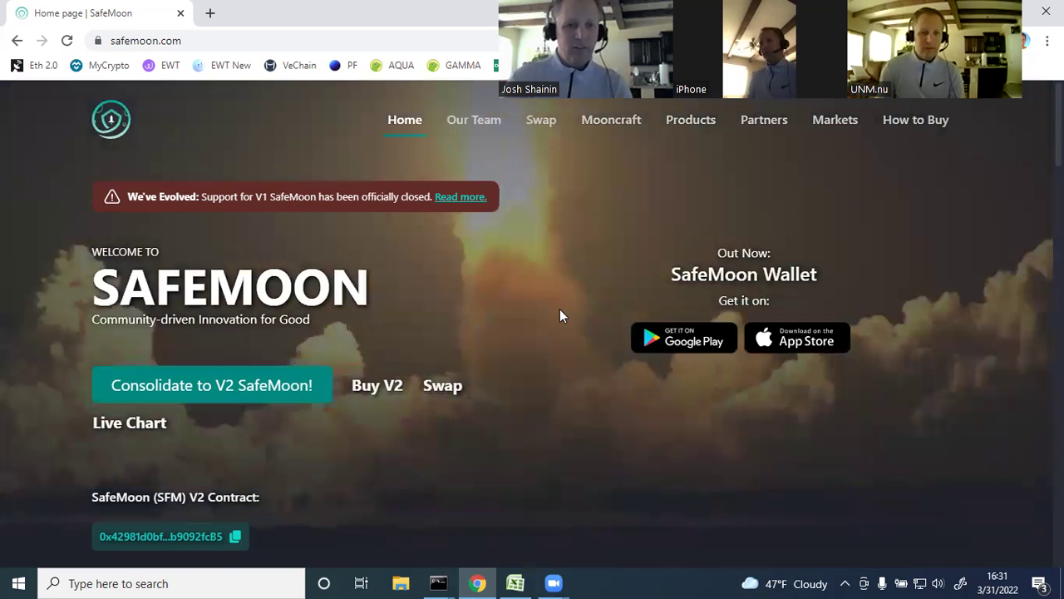
scroll(560, 311, down, 3)
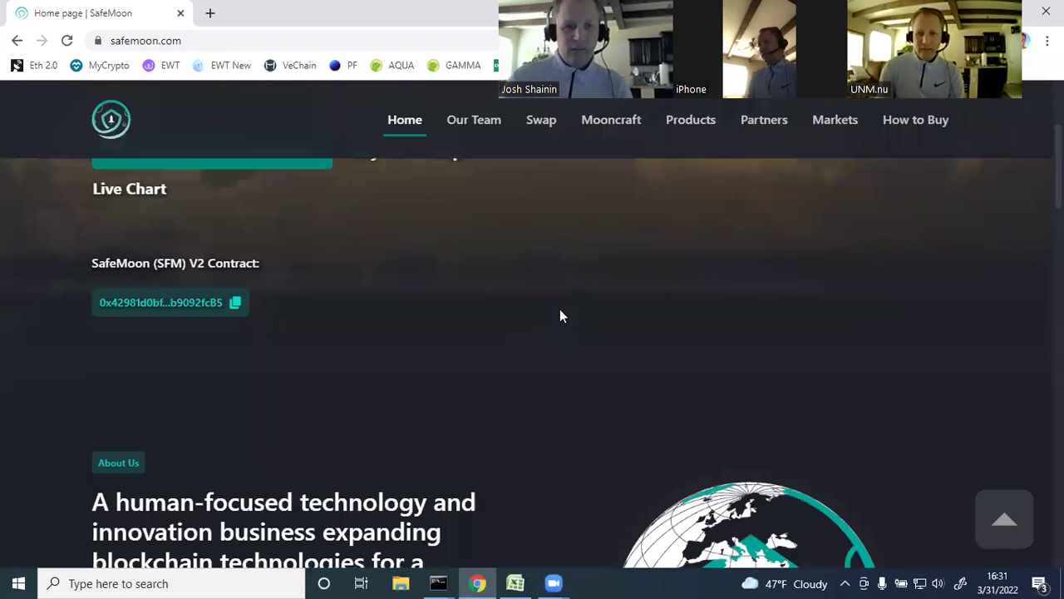
scroll(560, 316, down, 3)
scroll(560, 316, down, 5)
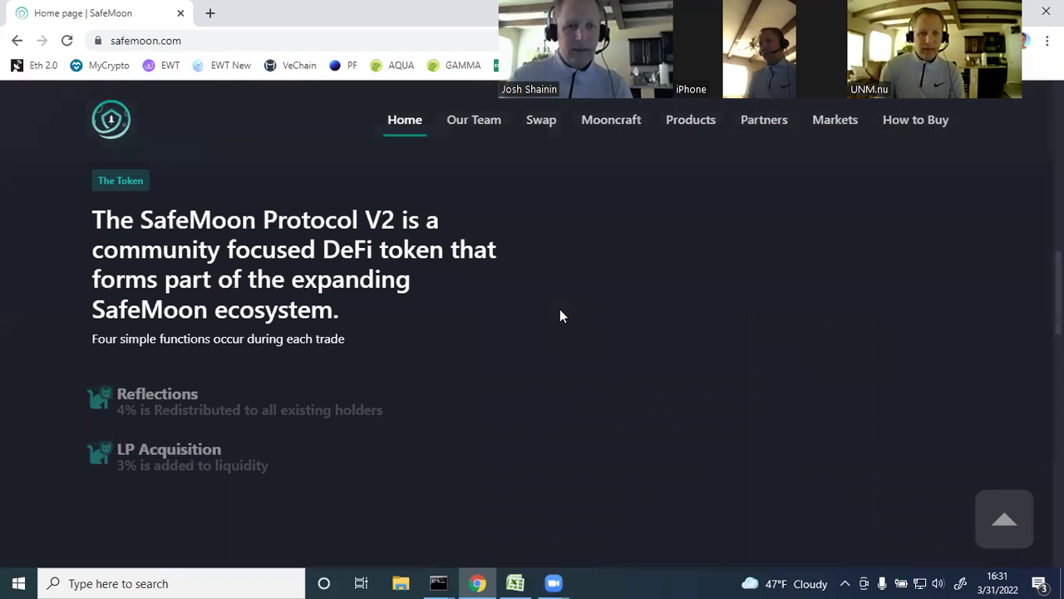
scroll(560, 316, down, 1)
scroll(559, 316, down, 4)
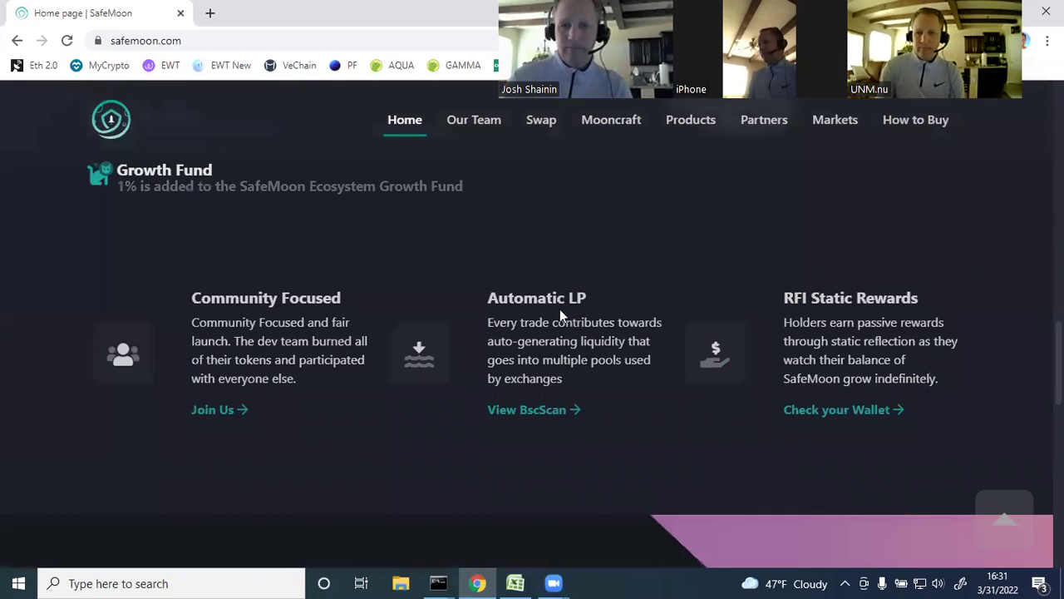
scroll(560, 316, down, 4)
scroll(560, 315, down, 2)
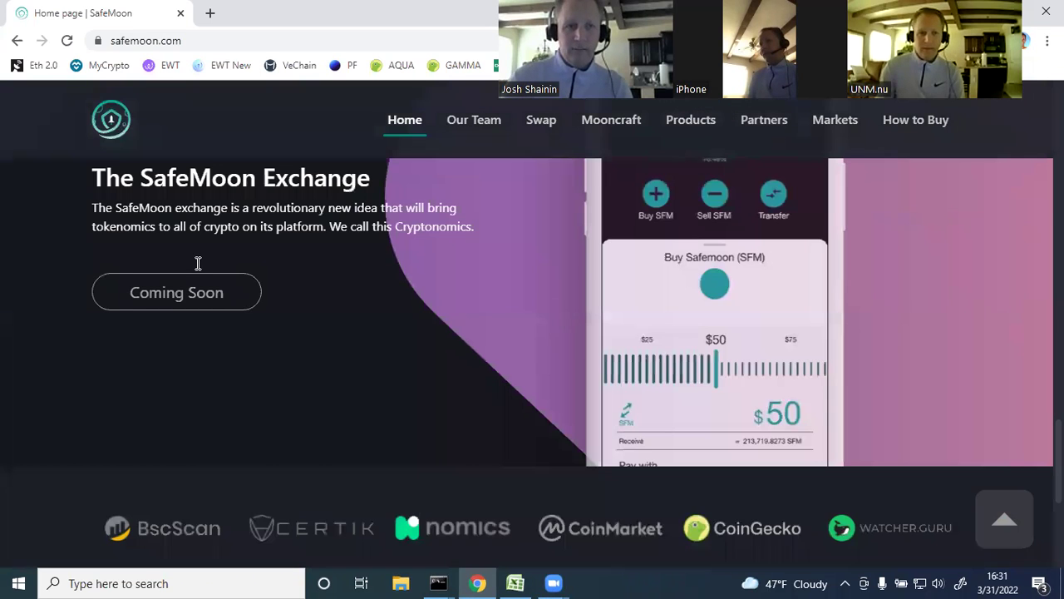
Scroll back through the SafeMoon site and return to the top of the home page.
scroll(212, 304, up, 1)
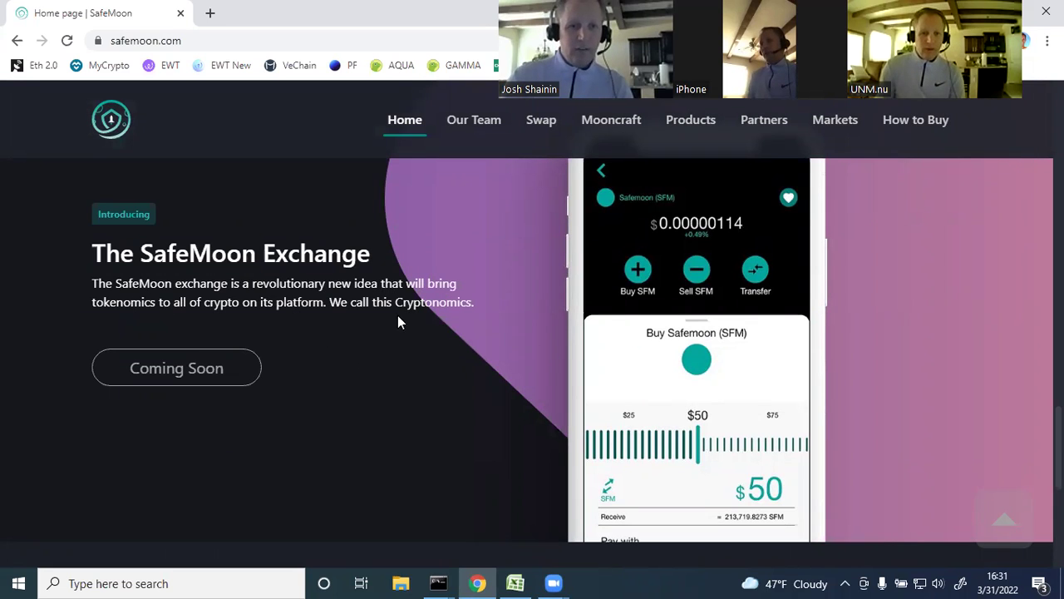
scroll(680, 447, up, 1)
scroll(679, 446, up, 1)
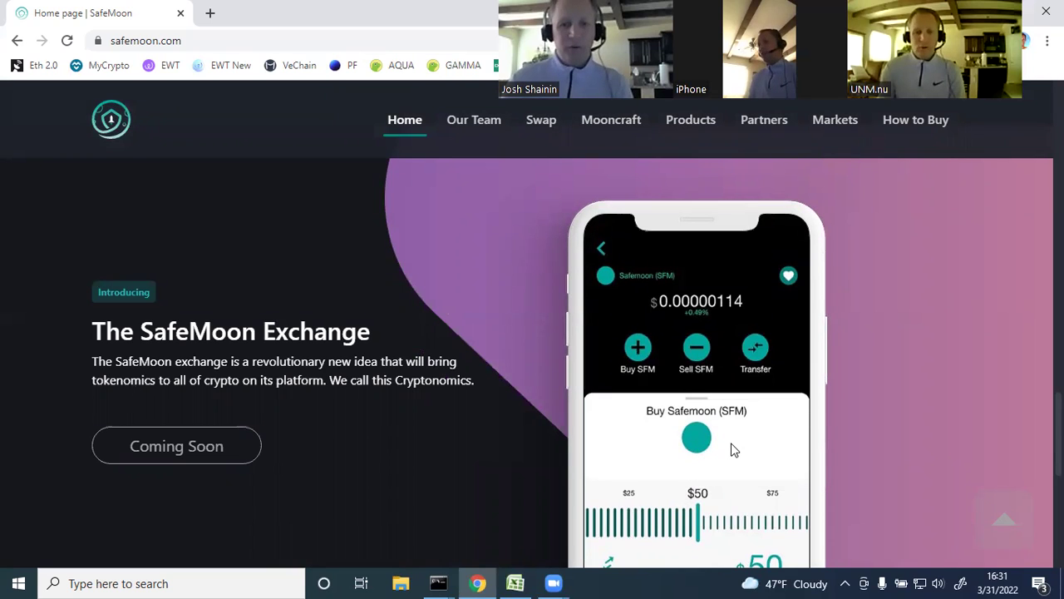
scroll(732, 449, down, 3)
scroll(732, 449, down, 2)
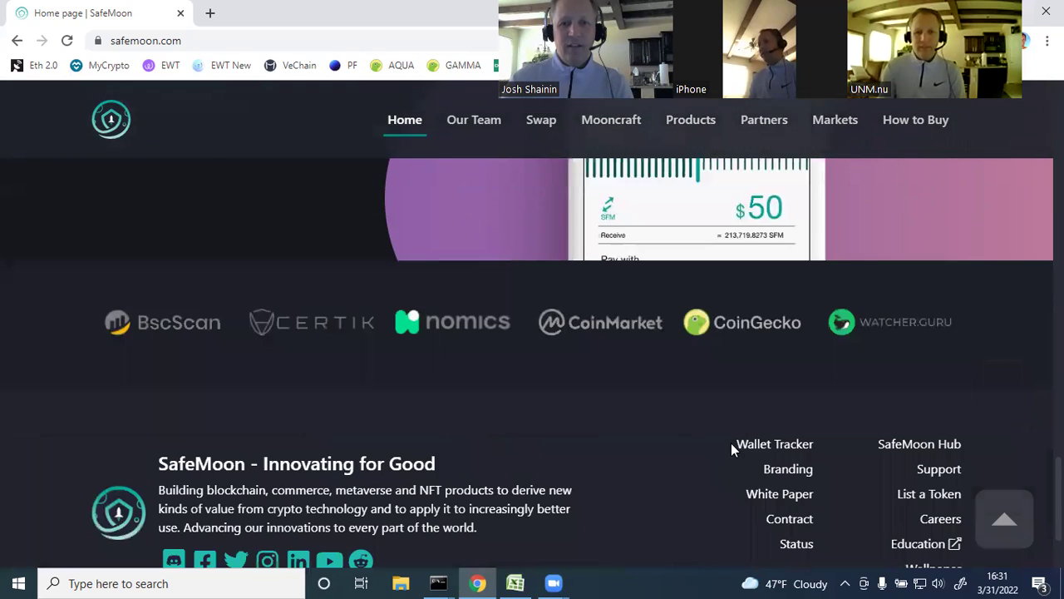
scroll(731, 442, down, 1)
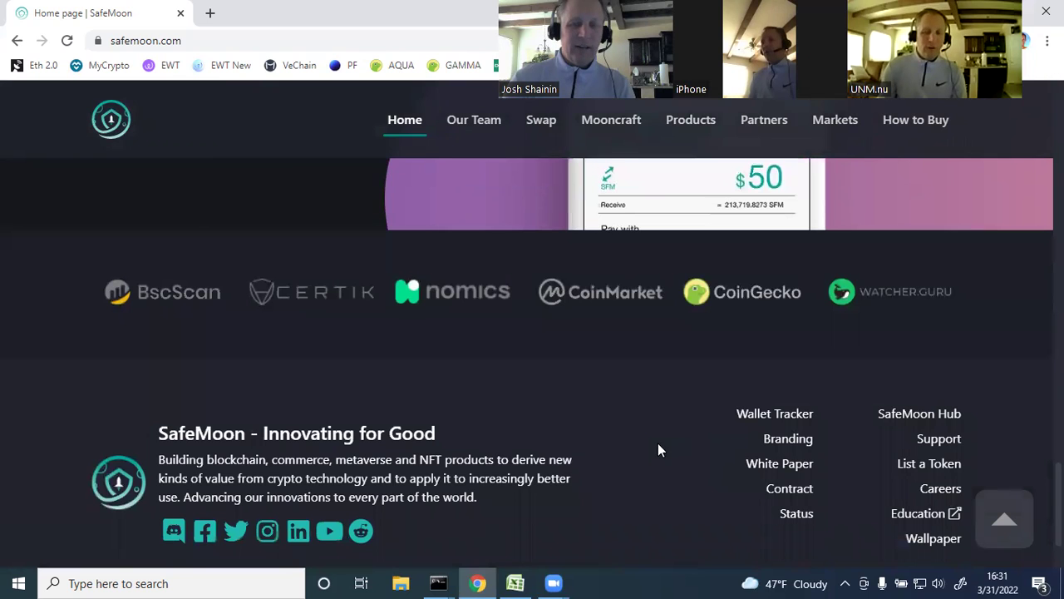
scroll(659, 446, down, 2)
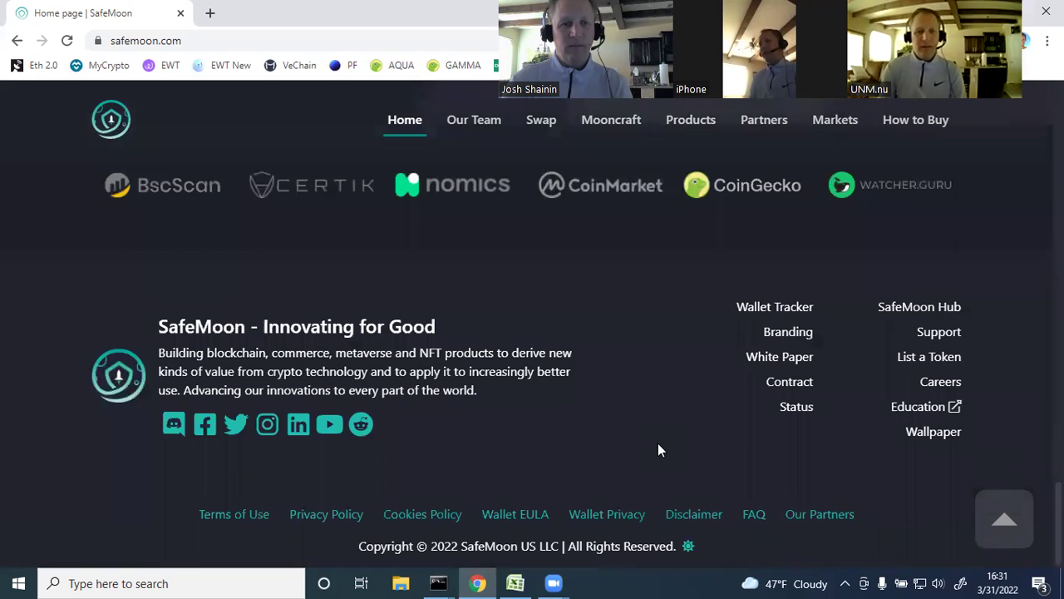
scroll(659, 444, up, 1)
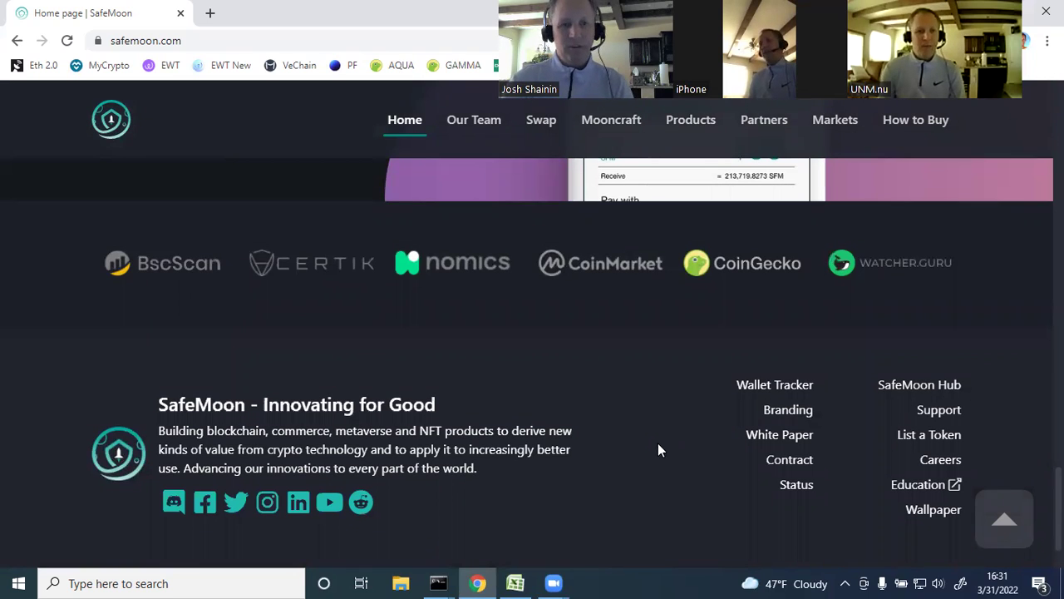
scroll(658, 444, up, 3)
scroll(658, 443, up, 5)
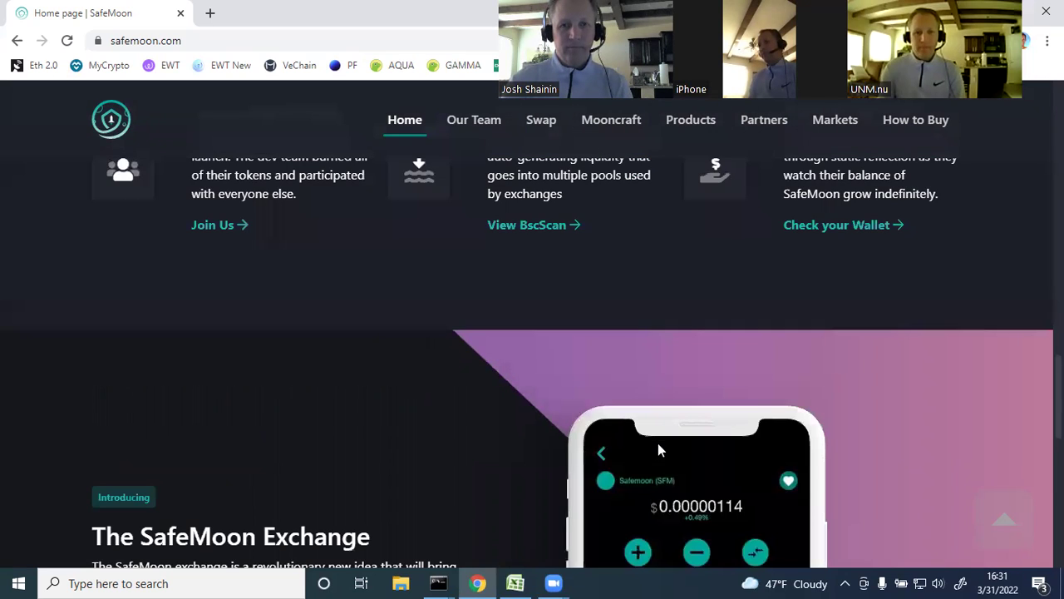
scroll(658, 443, up, 3)
scroll(658, 443, up, 5)
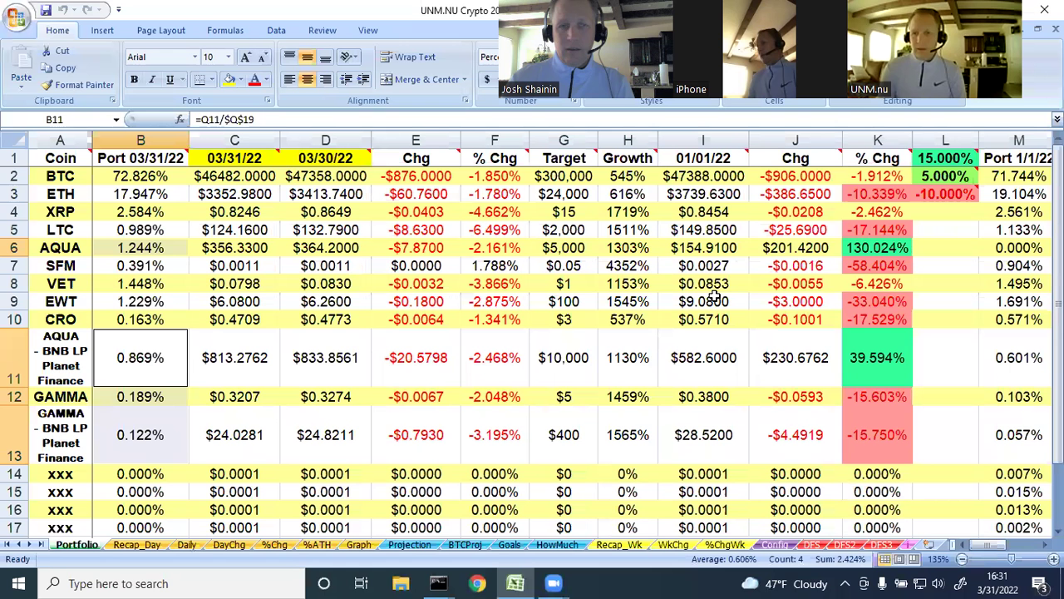
Close the SafeMoon browser window and review the Excel Portfolio sheet holdings.
click(182, 14)
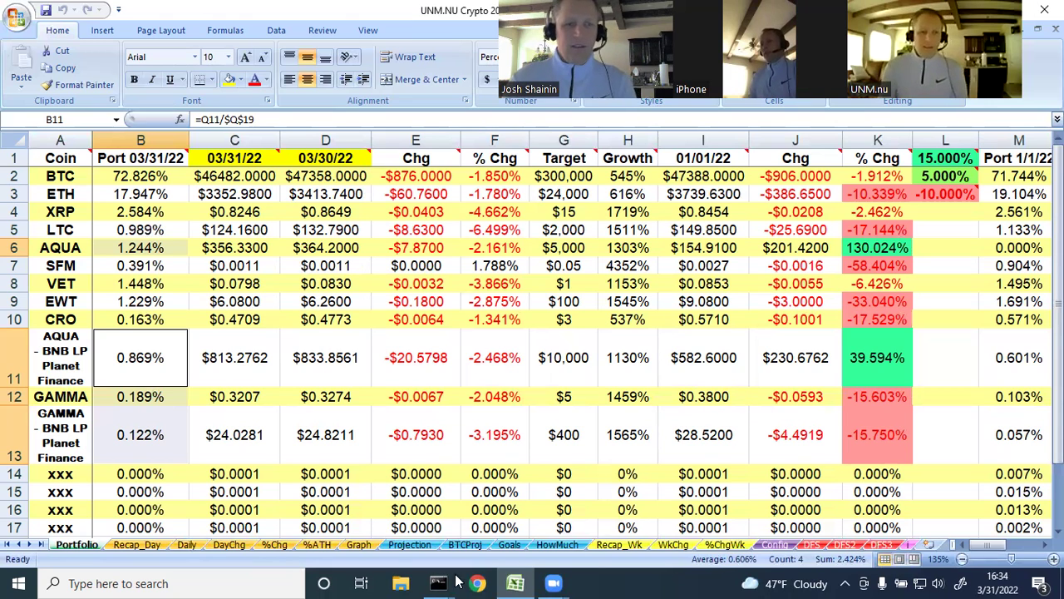
mouse_move(438, 583)
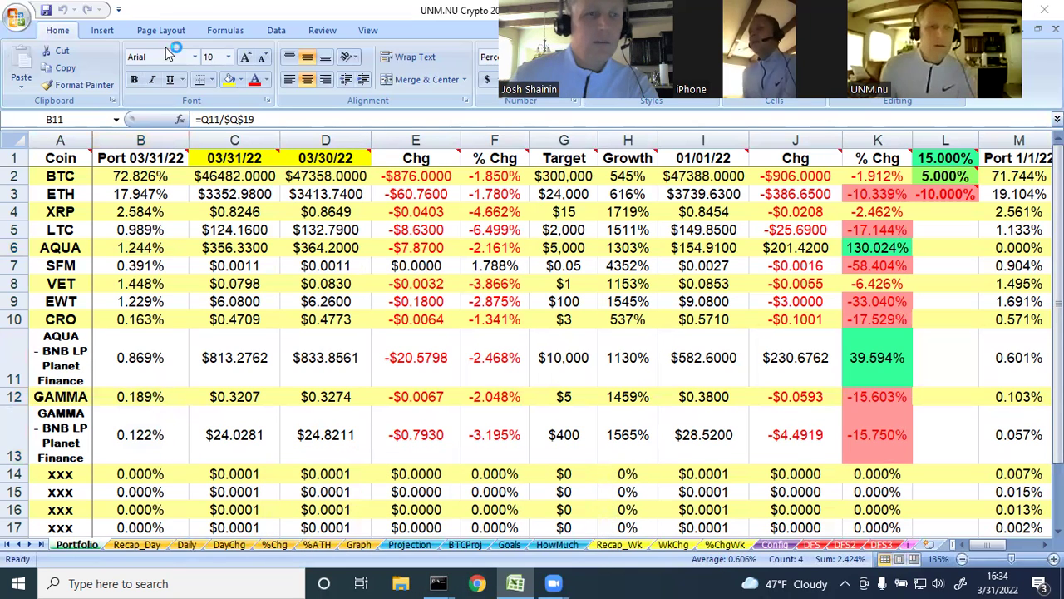
Go to CoinGecko via the AQUA bookmark, search 'bnb', and open the BNB (BNB) page.
key(alt+Tab)
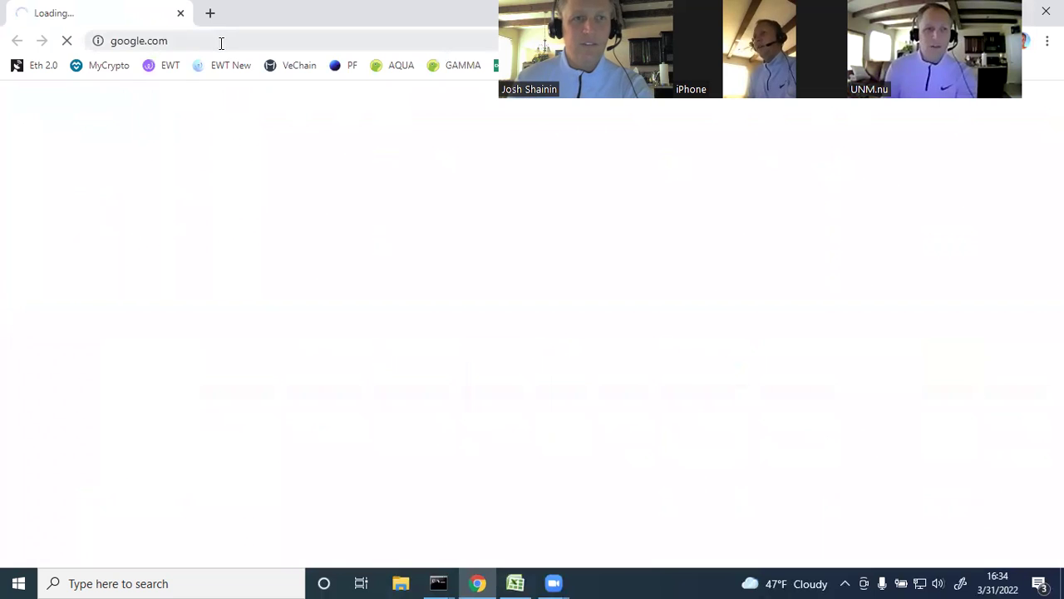
click(398, 66)
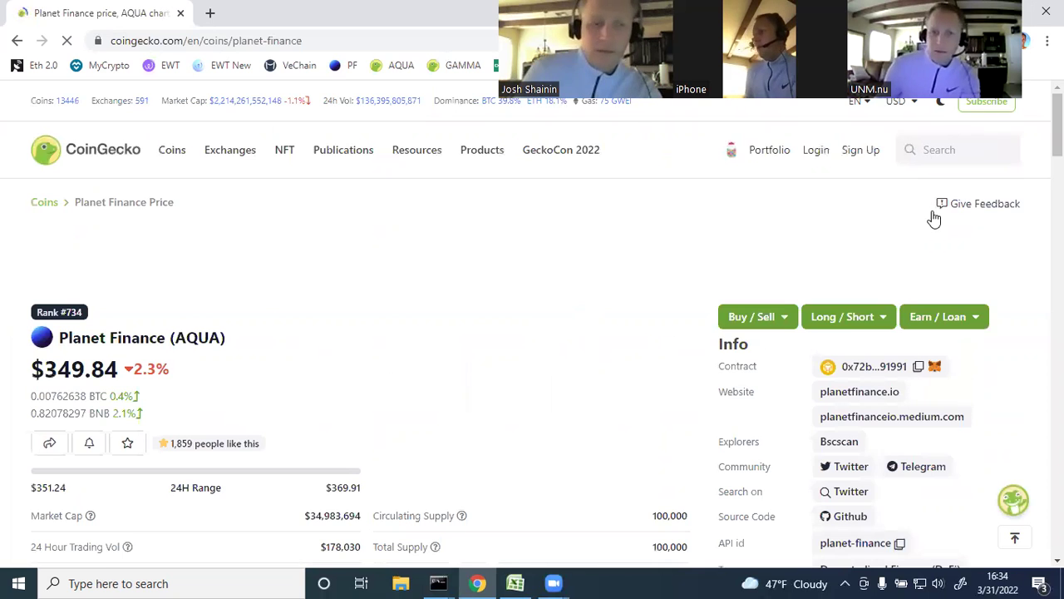
text(/)
text(bnb)
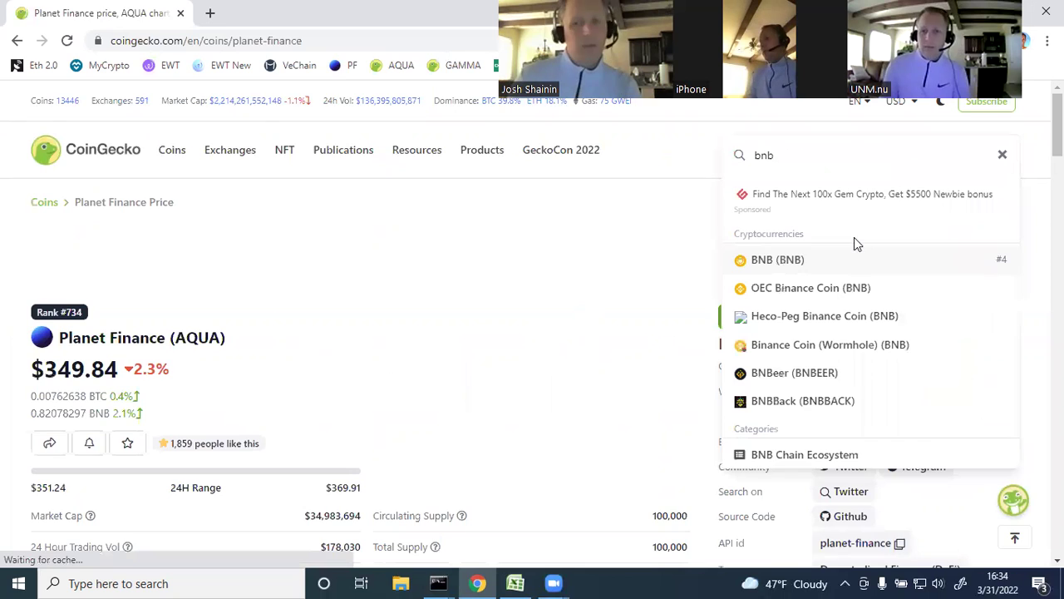
click(855, 253)
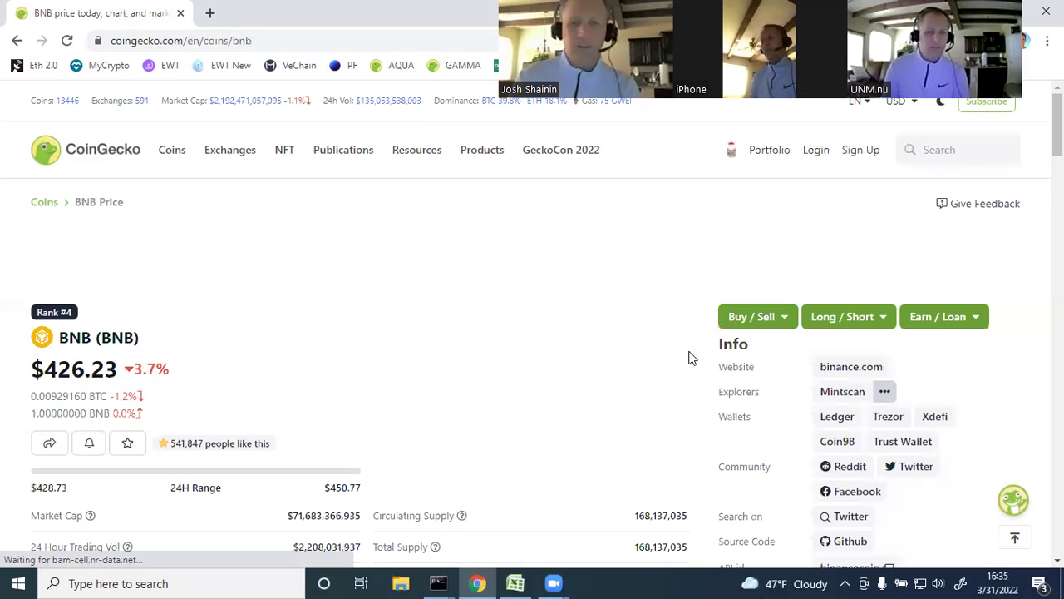
Set the BNB chart's start date to 01/01 so it spans Jan 1 – Mar 31, 2022.
scroll(689, 358, down, 3)
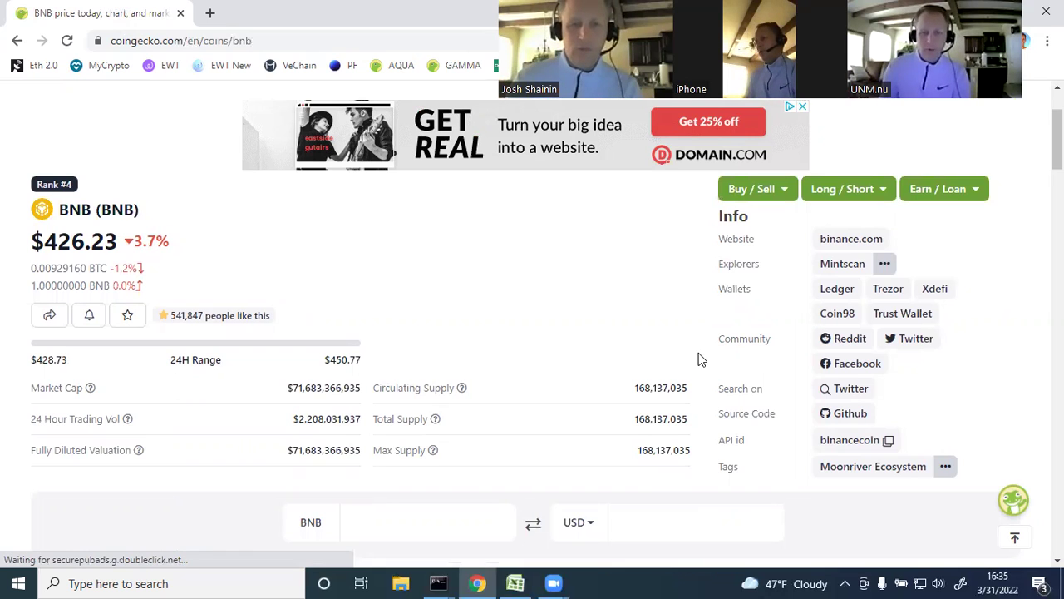
scroll(699, 360, down, 1)
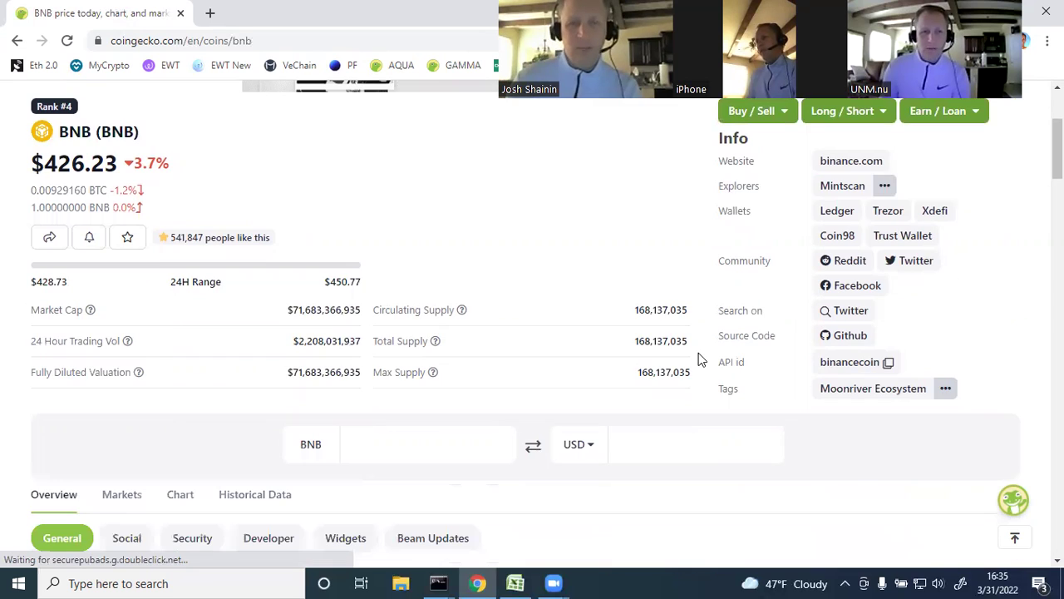
scroll(698, 359, down, 1)
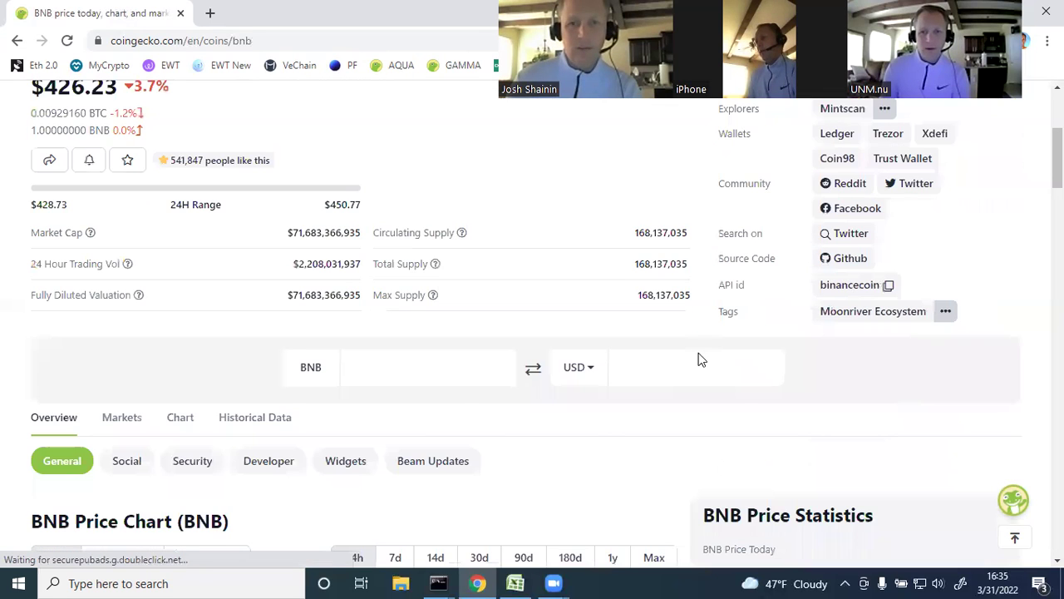
scroll(698, 360, up, 2)
scroll(699, 359, down, 6)
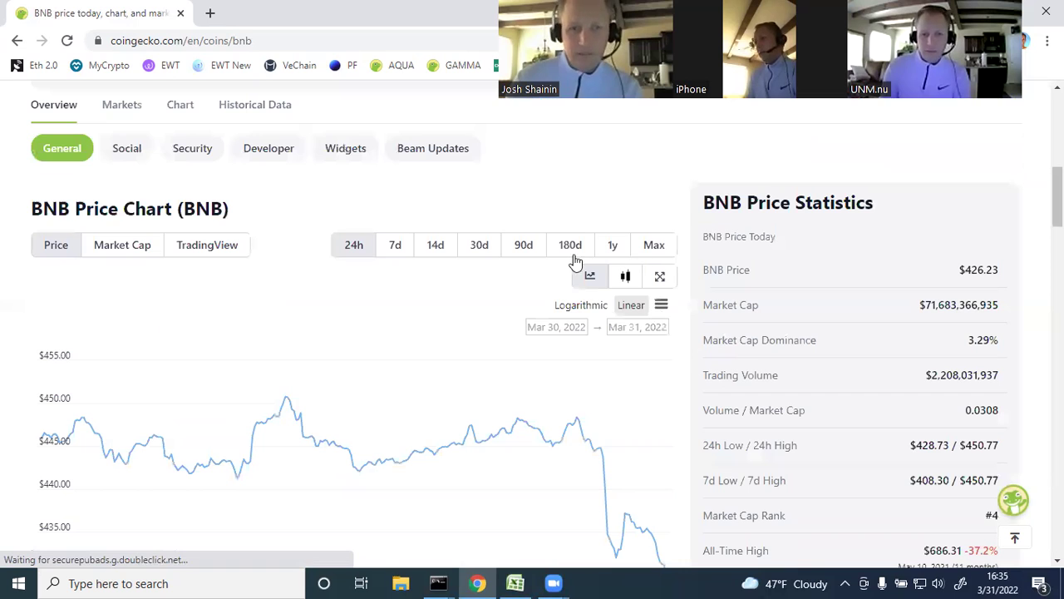
click(565, 327)
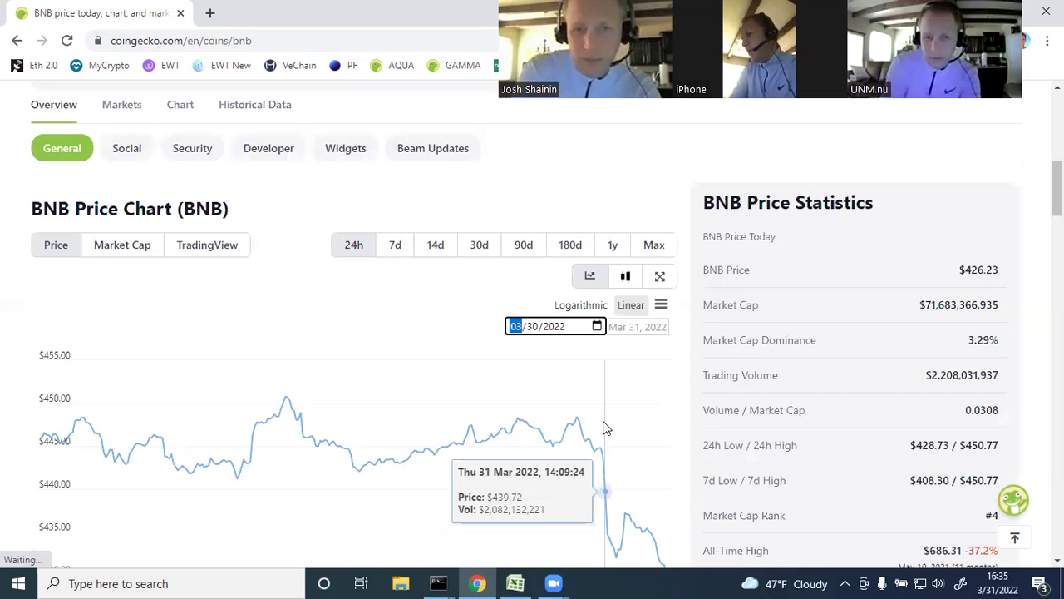
text(0101)
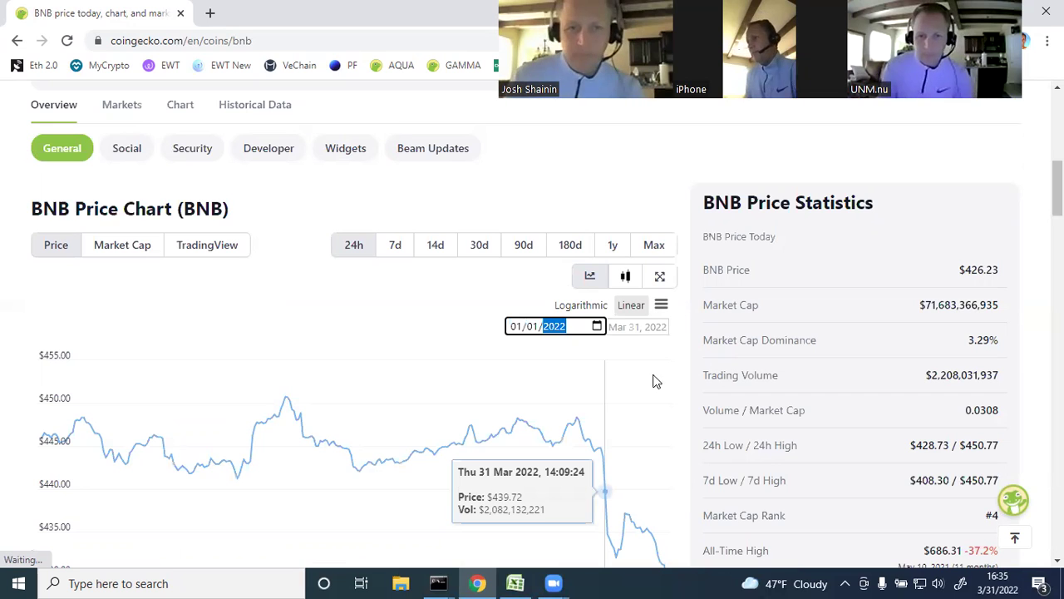
click(670, 376)
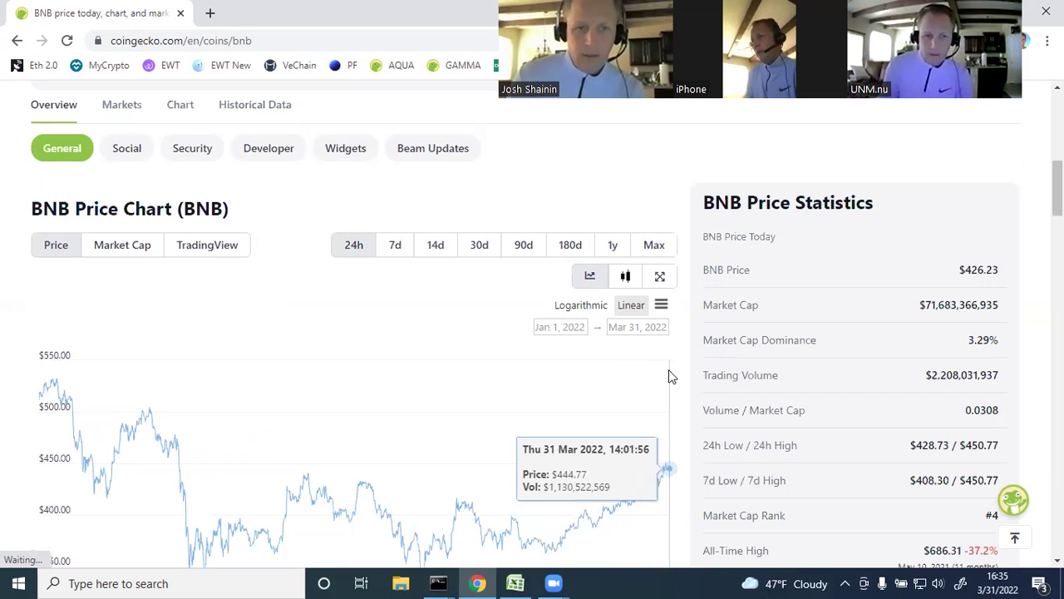
scroll(679, 374, down, 1)
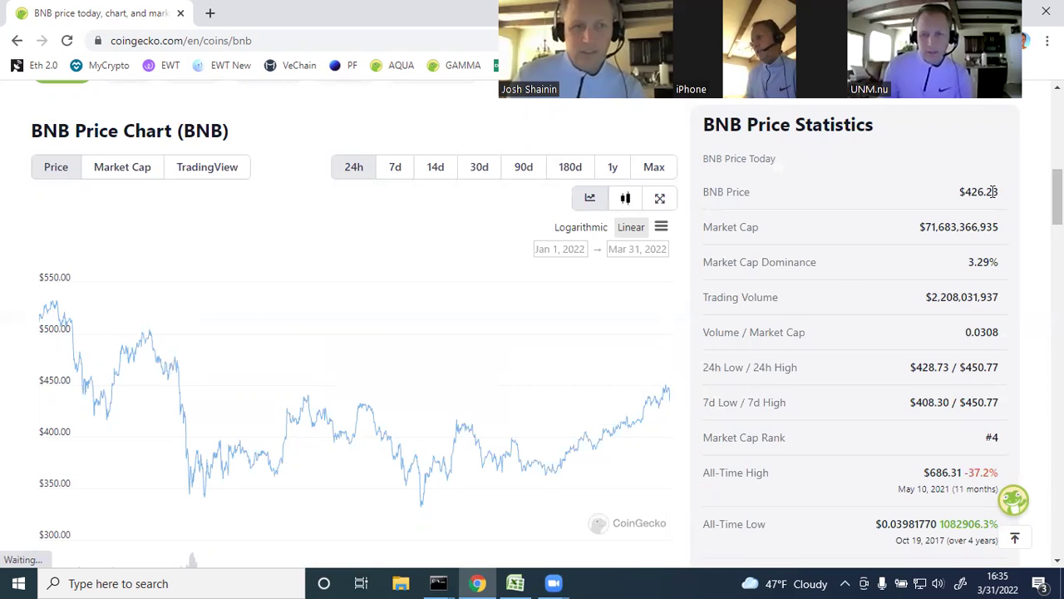
mouse_move(38, 322)
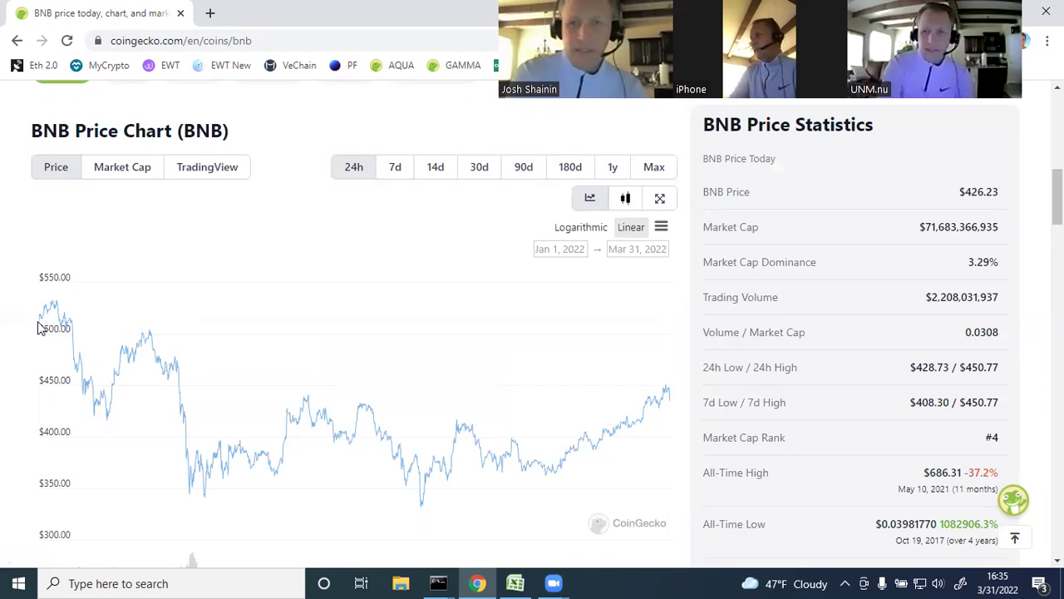
In Calculator, compute 426.23 − 511.43 = −85.2, then divide by 511.43 for about −0.1666.
key(XF86Calculator)
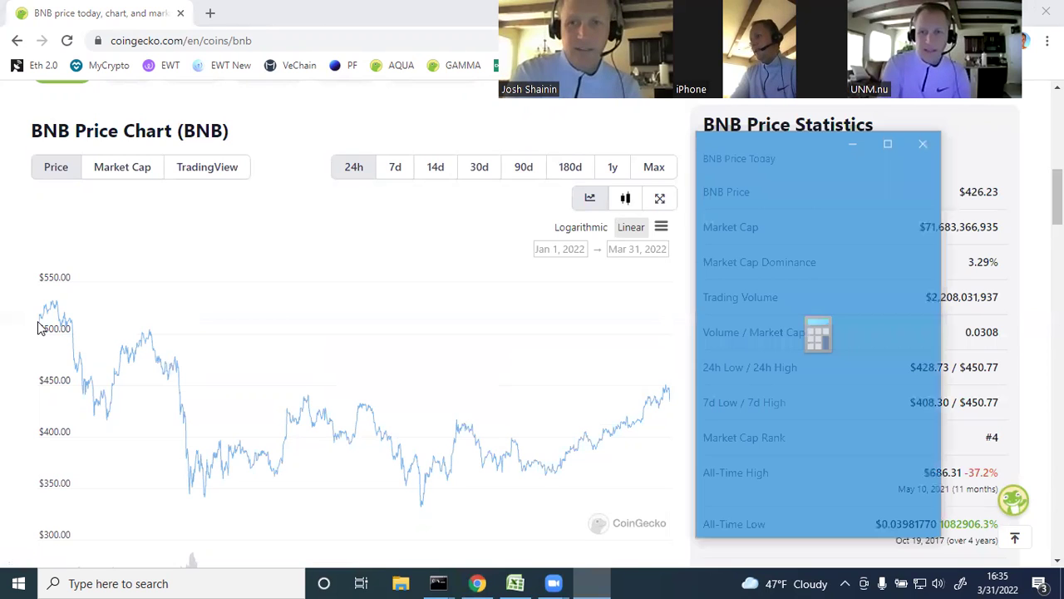
text(4)
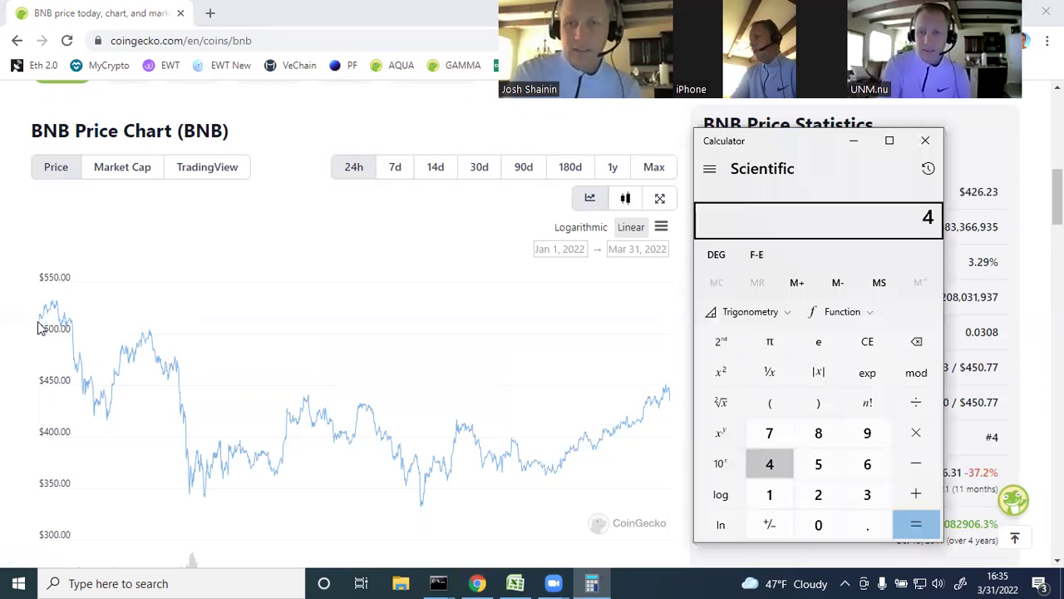
text(26.23)
key(minus)
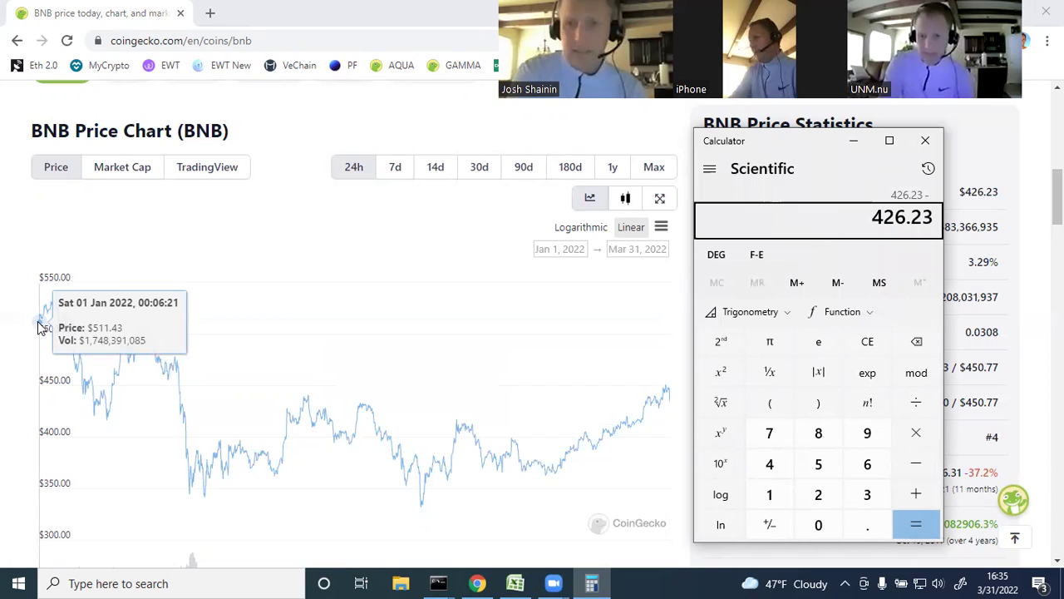
text(511.43)
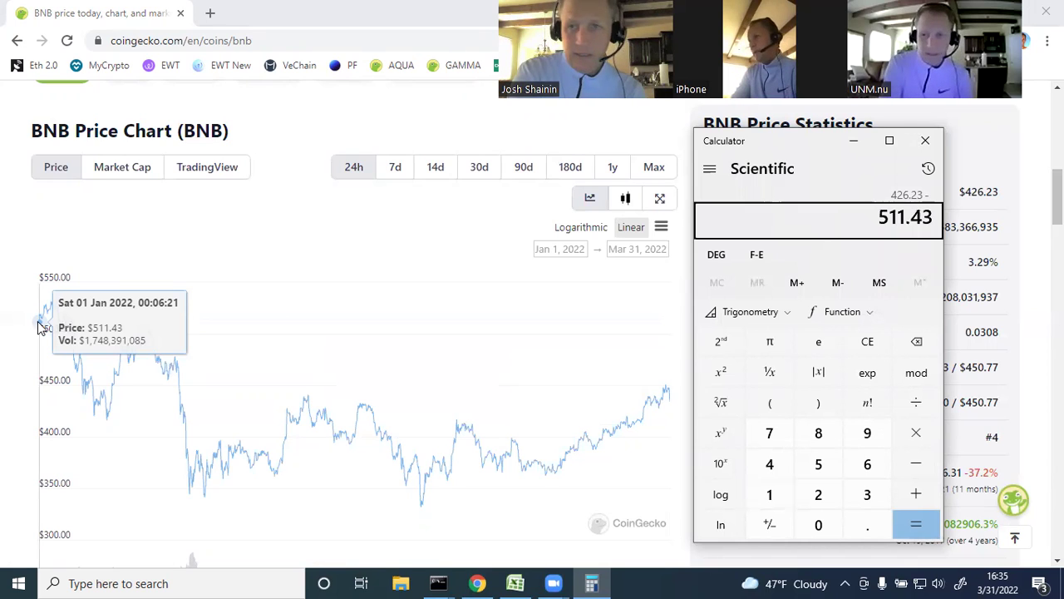
key(Return)
key(slash)
text(511.43)
key(Return)
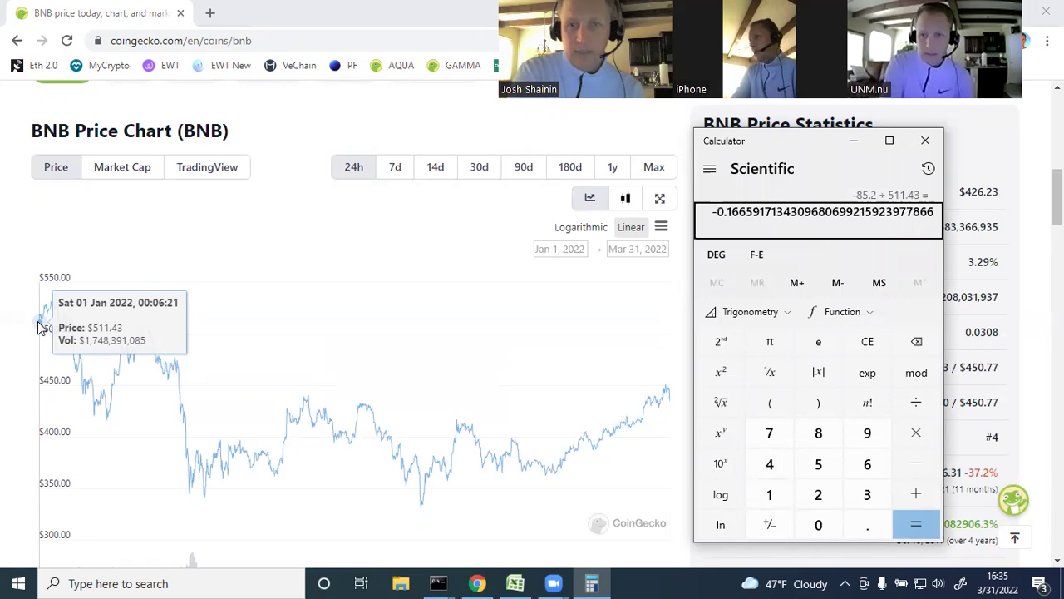
Close the Calculator to return to CoinGecko's BNB chart showing $426.23.
click(930, 144)
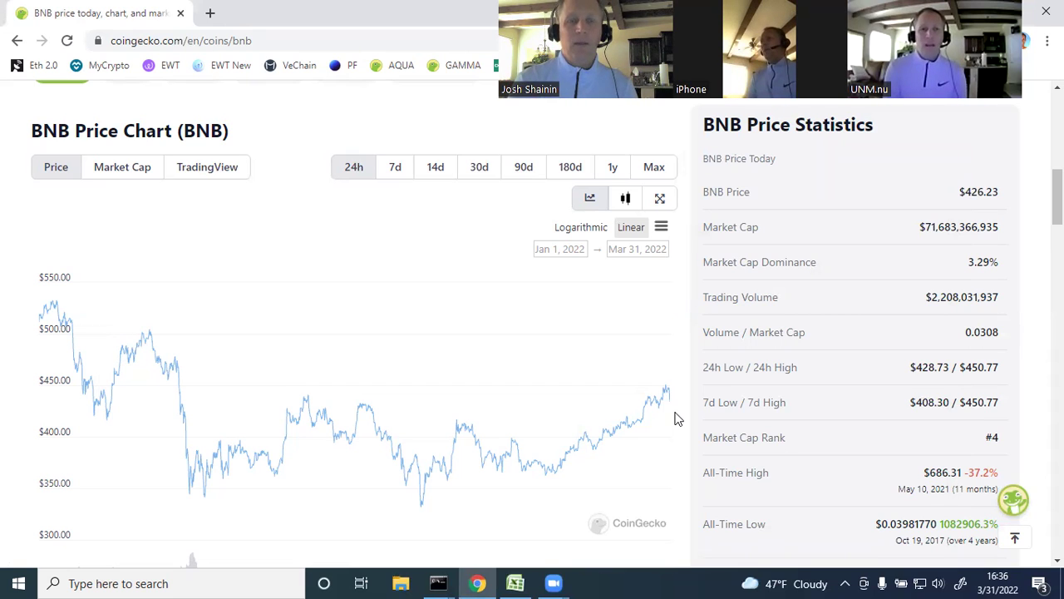
mouse_move(490, 581)
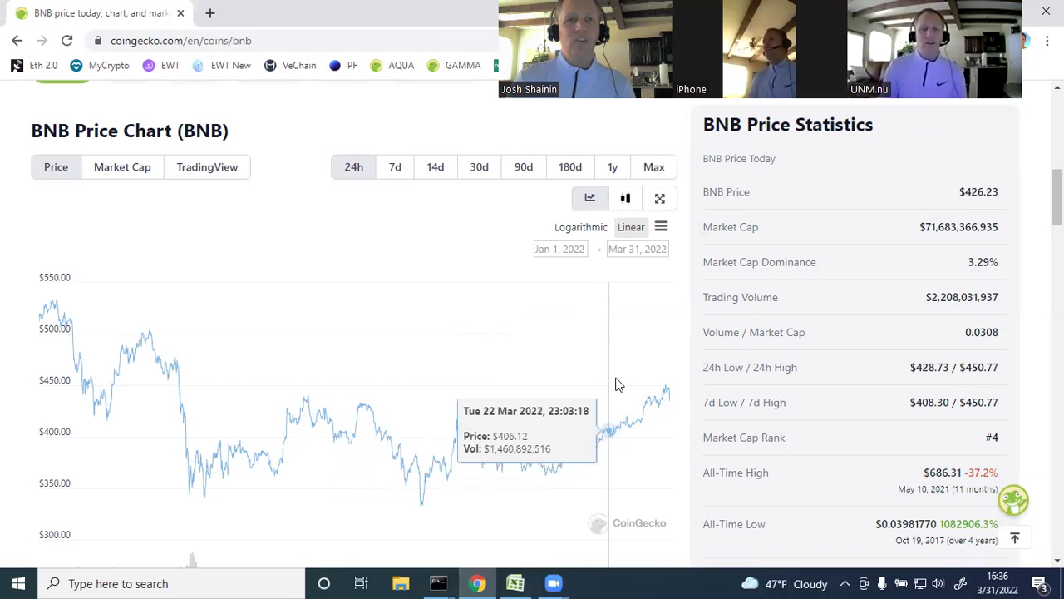
Switch to the Excel portfolio workbook to show the Portfolio sheet of coin prices and targets.
click(515, 582)
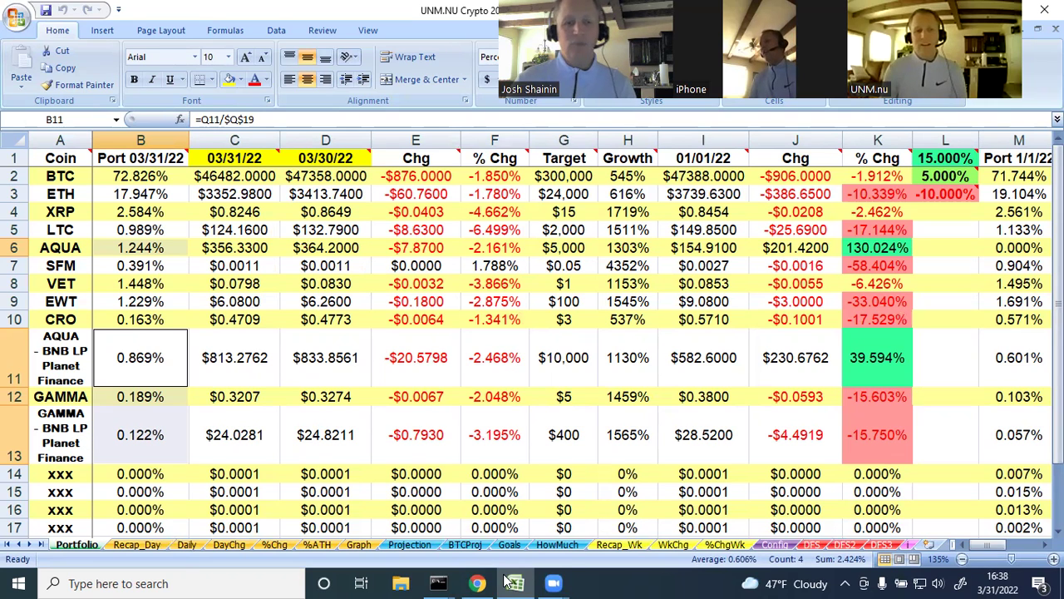
Return to Chrome and load Planet Finance from the PF bookmark.
mouse_move(481, 582)
click(481, 511)
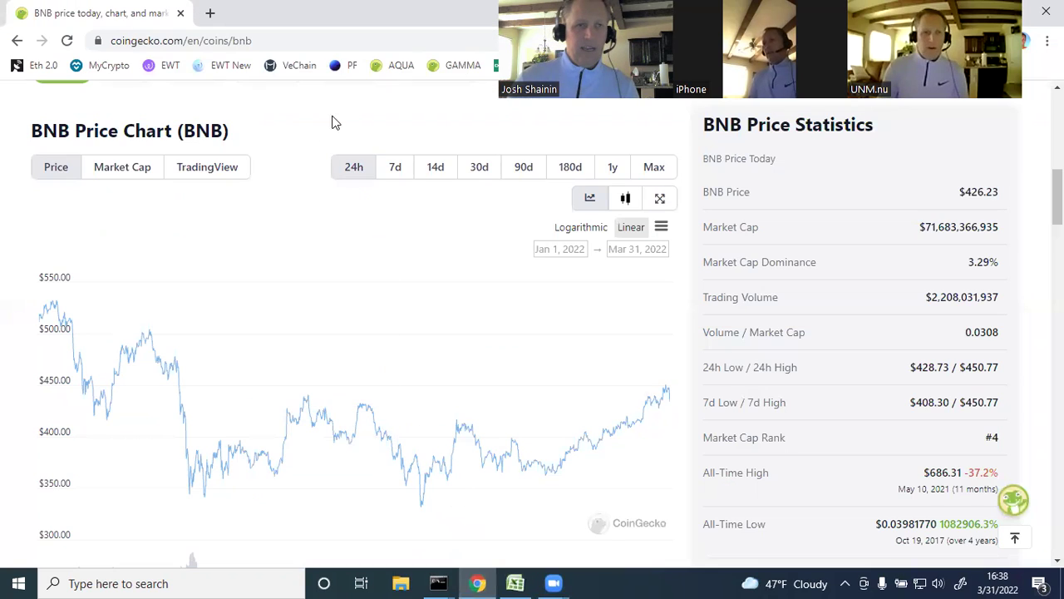
click(352, 66)
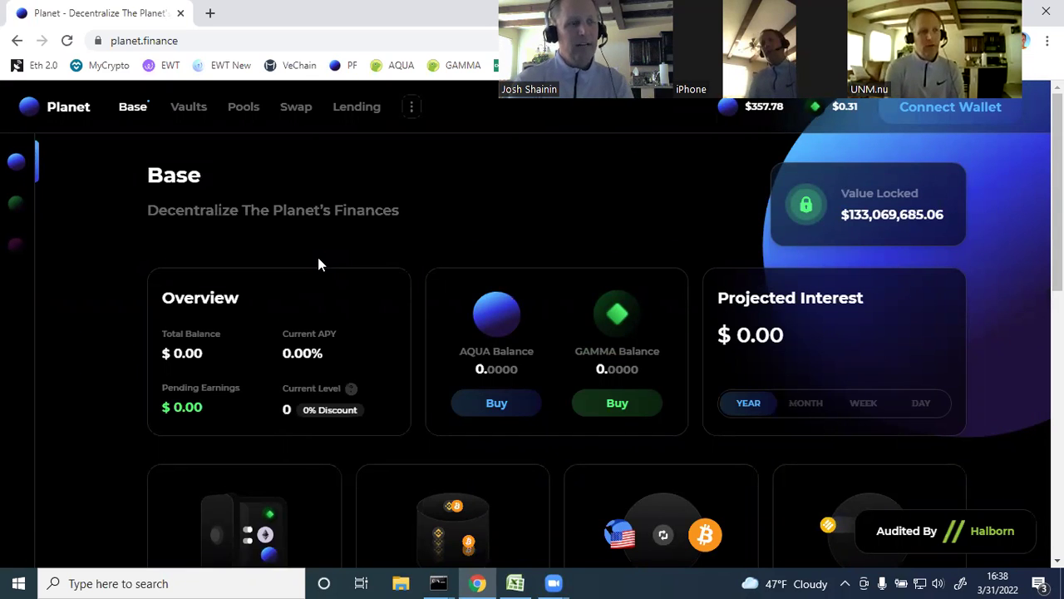
Enter 'bin' in the address bar to load the Binance.US home page.
click(177, 42)
text(bin)
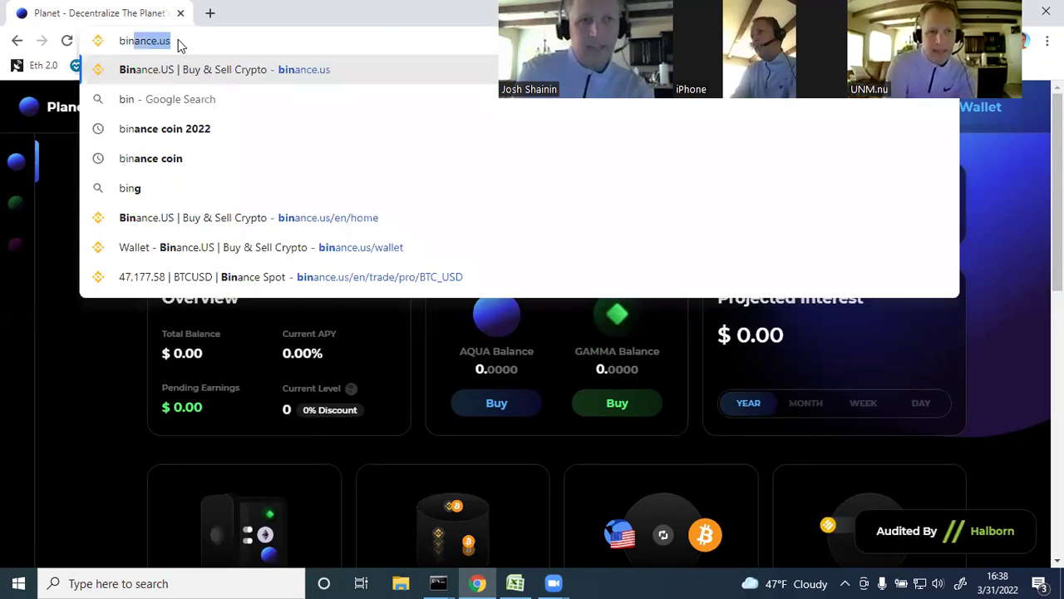
key(Return)
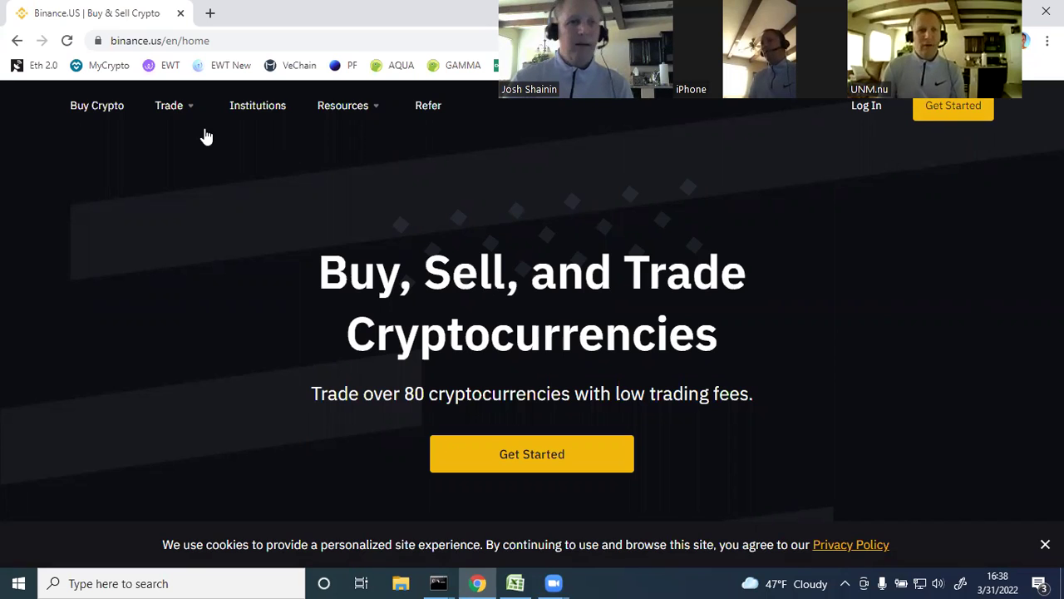
Open Binance.US Advanced Trading with the BNB/USD pair, priced at 426.2596.
click(179, 106)
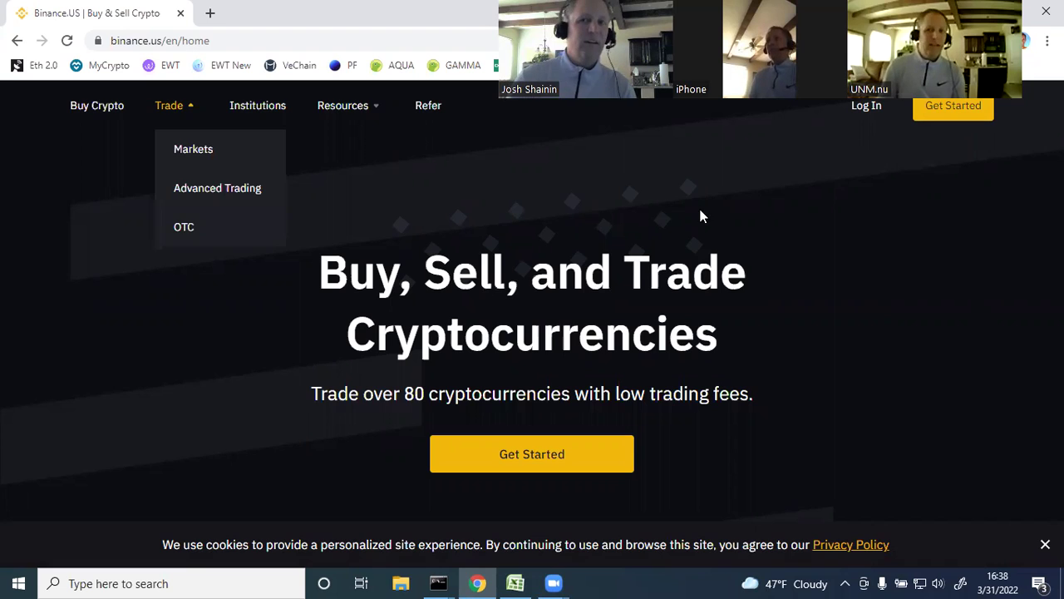
click(169, 107)
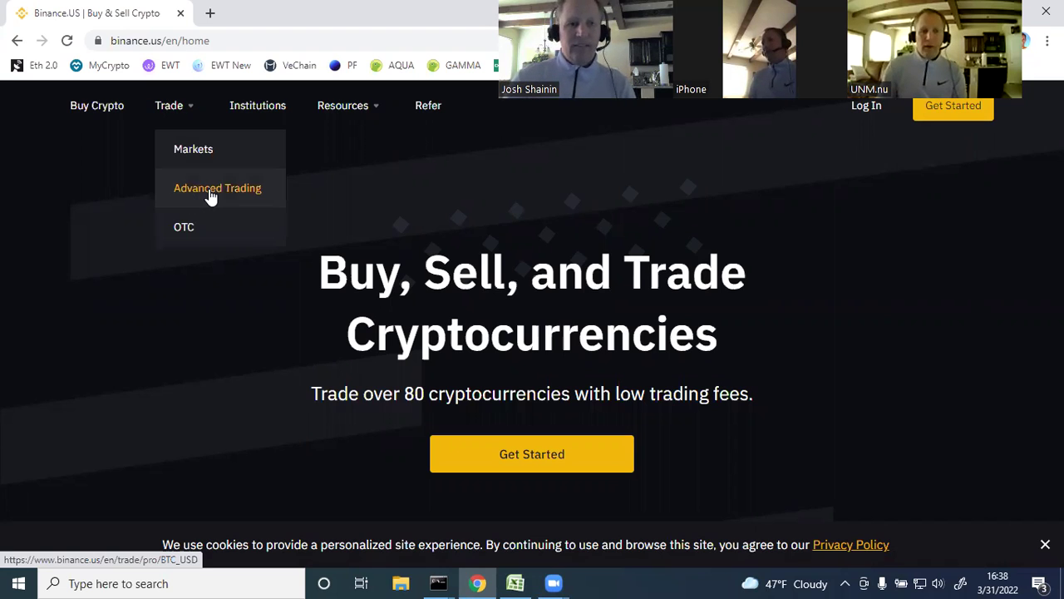
click(208, 189)
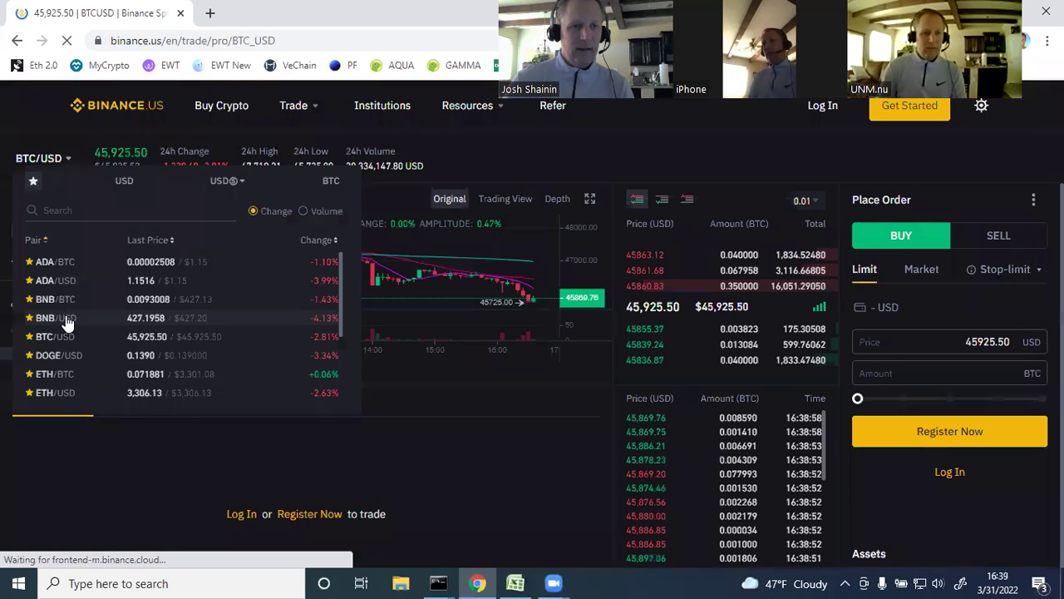
click(67, 320)
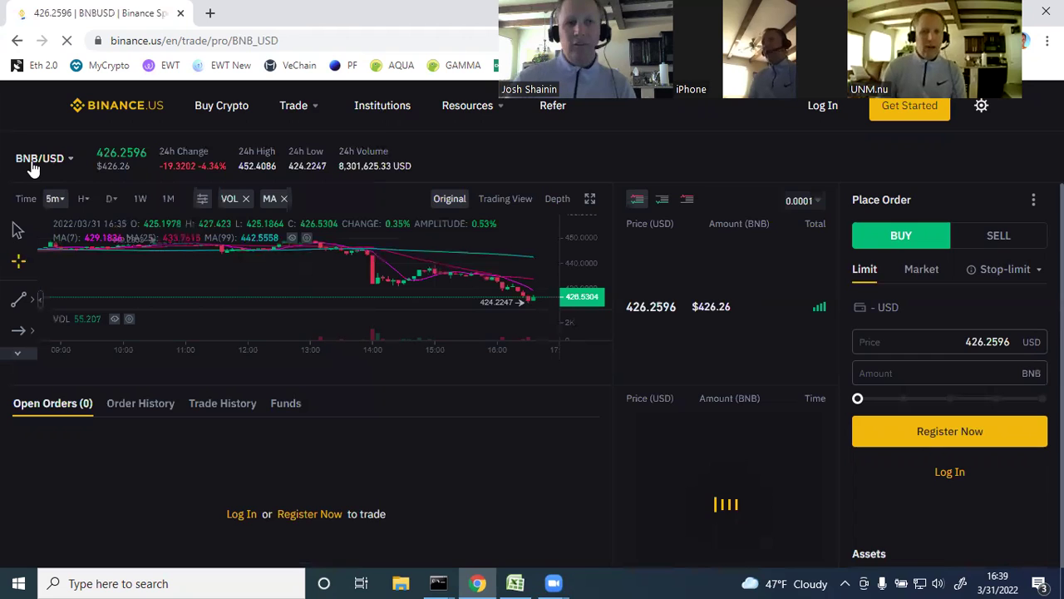
mouse_move(32, 169)
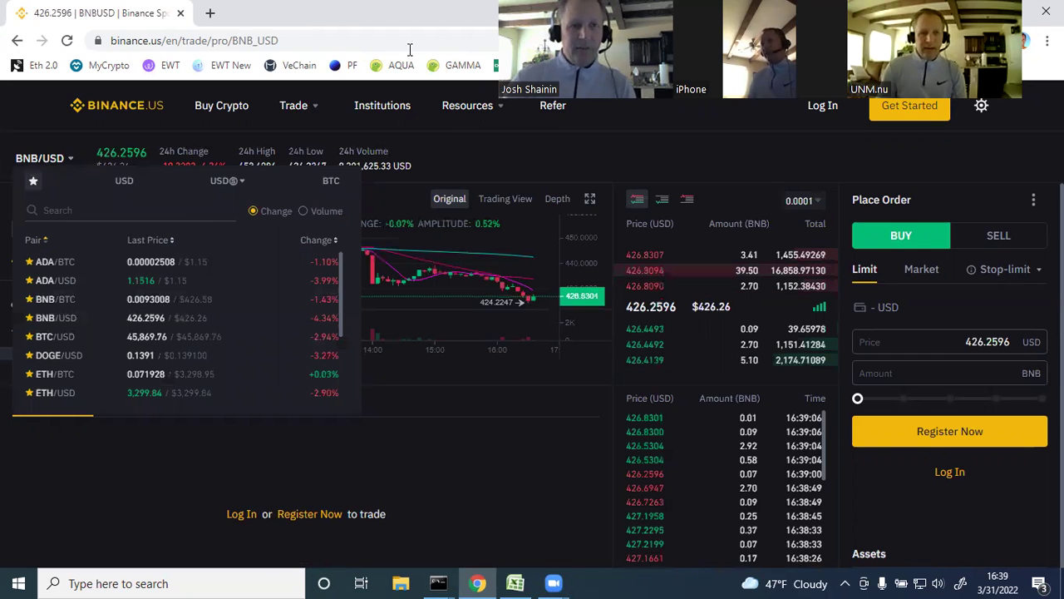
Open Planet Finance's Pools page, led by GAMMA-BNB at 97.80% APY.
click(347, 75)
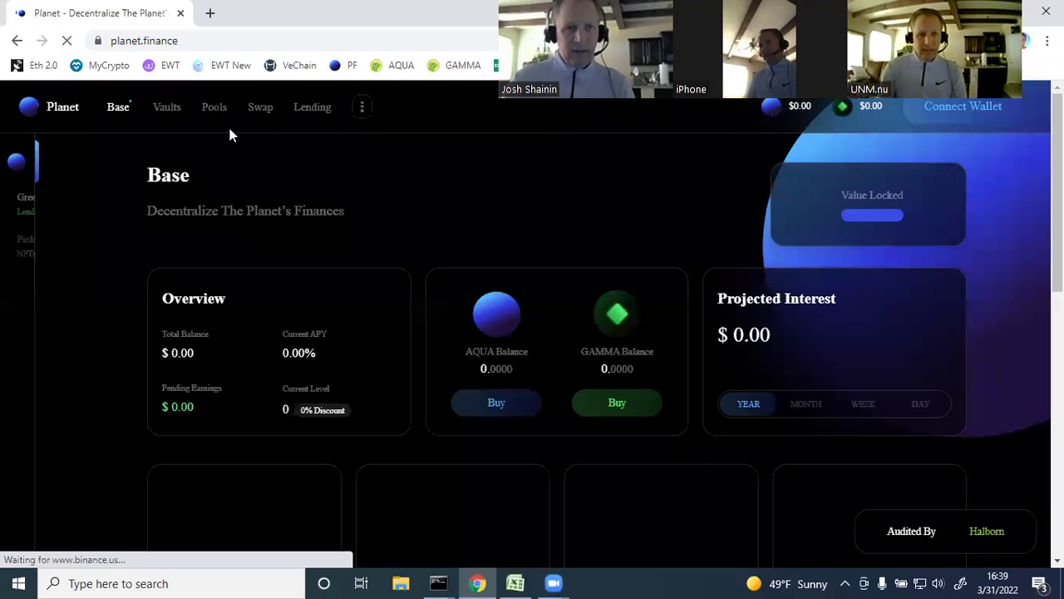
click(243, 109)
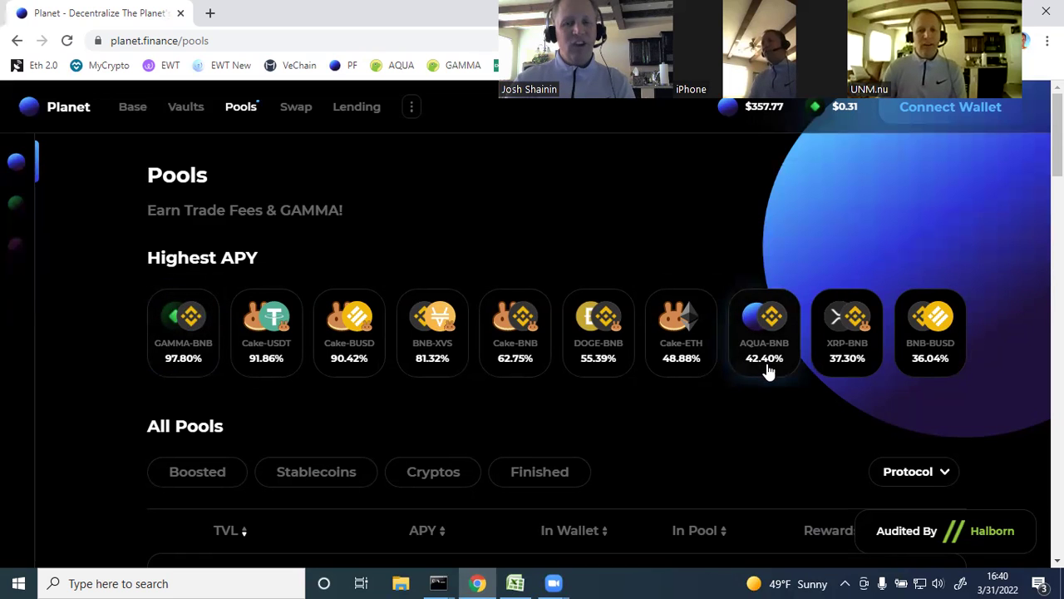
Expand the GAMMA-BNB pool to show its $23.63 LP price, 60X multiplier and 0.1% withdraw fee.
click(197, 116)
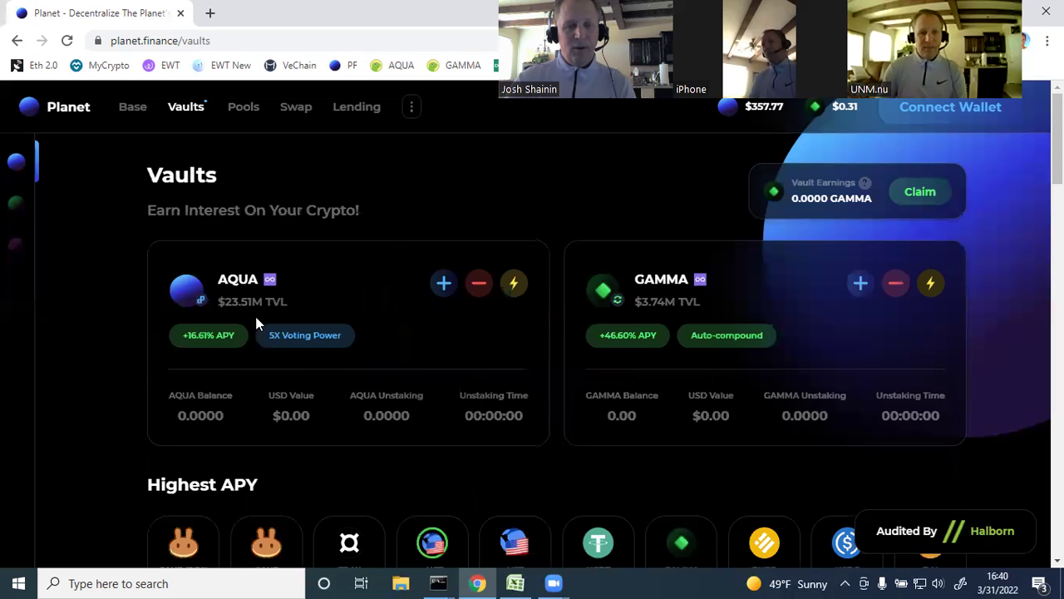
click(241, 114)
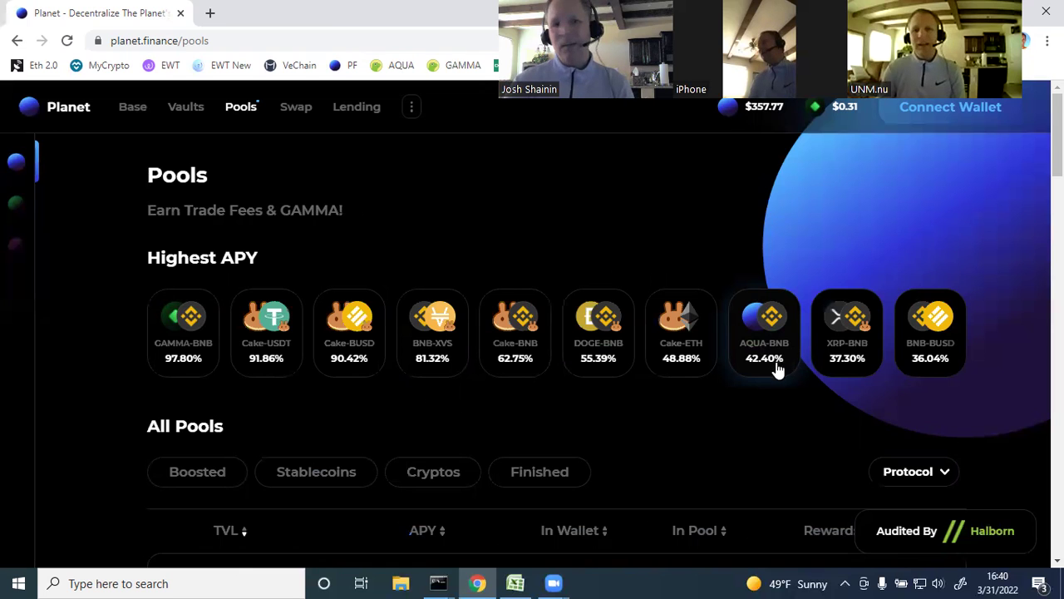
scroll(422, 436, down, 3)
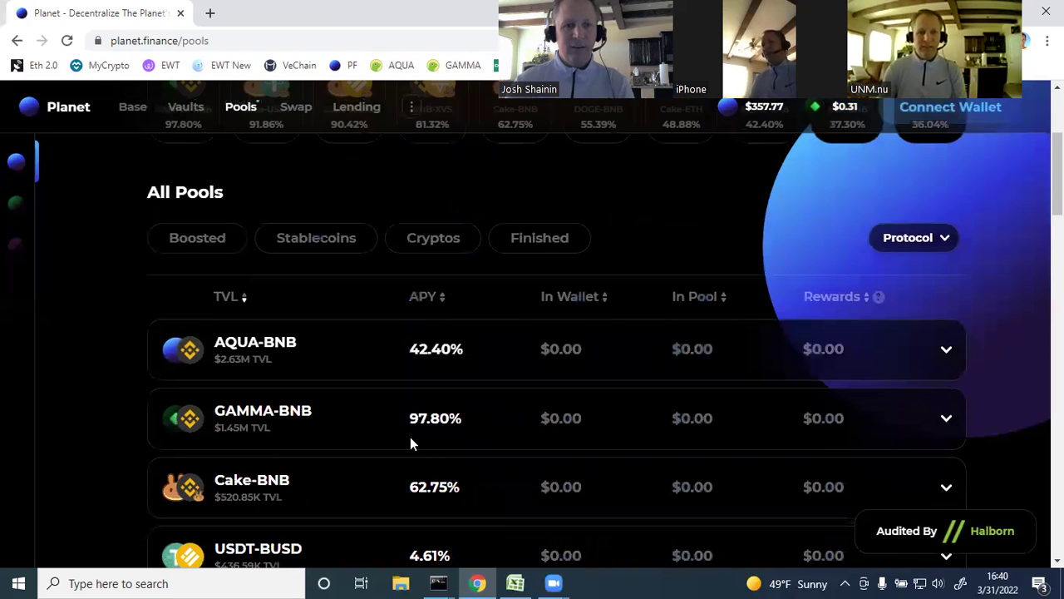
click(336, 423)
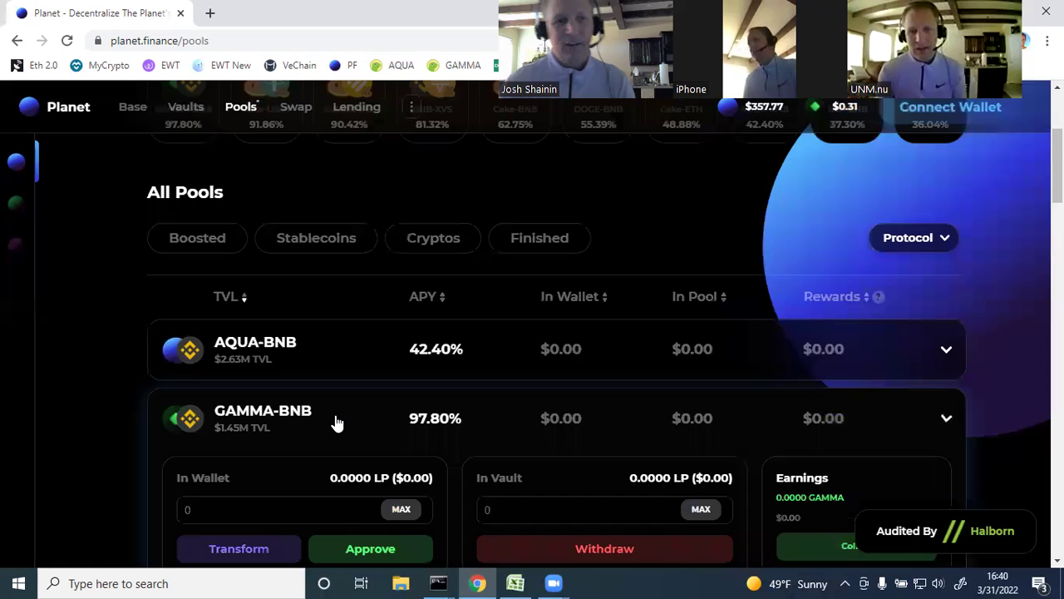
scroll(335, 423, down, 3)
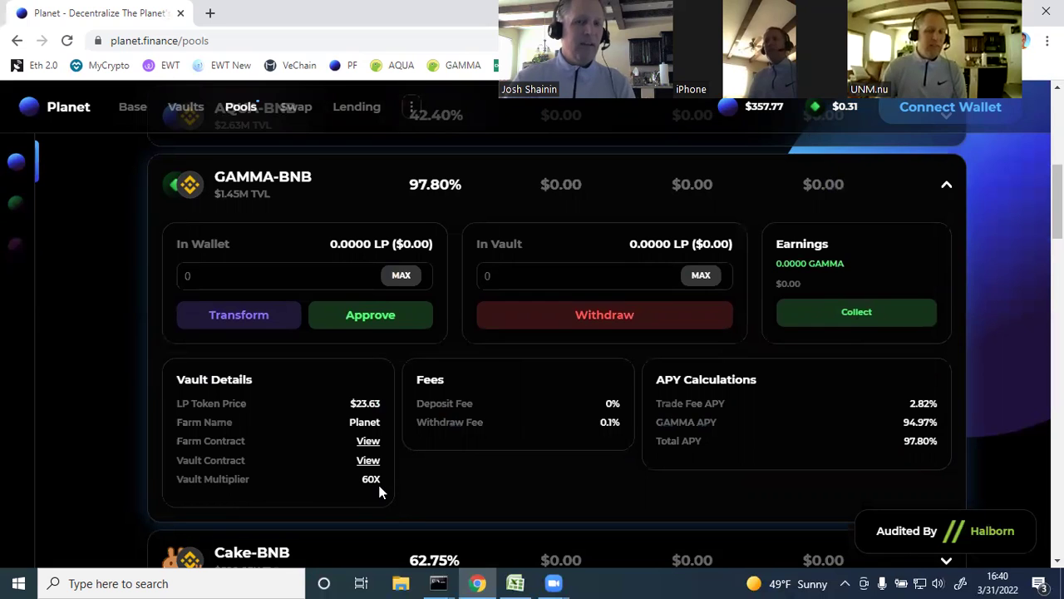
scroll(379, 492, up, 1)
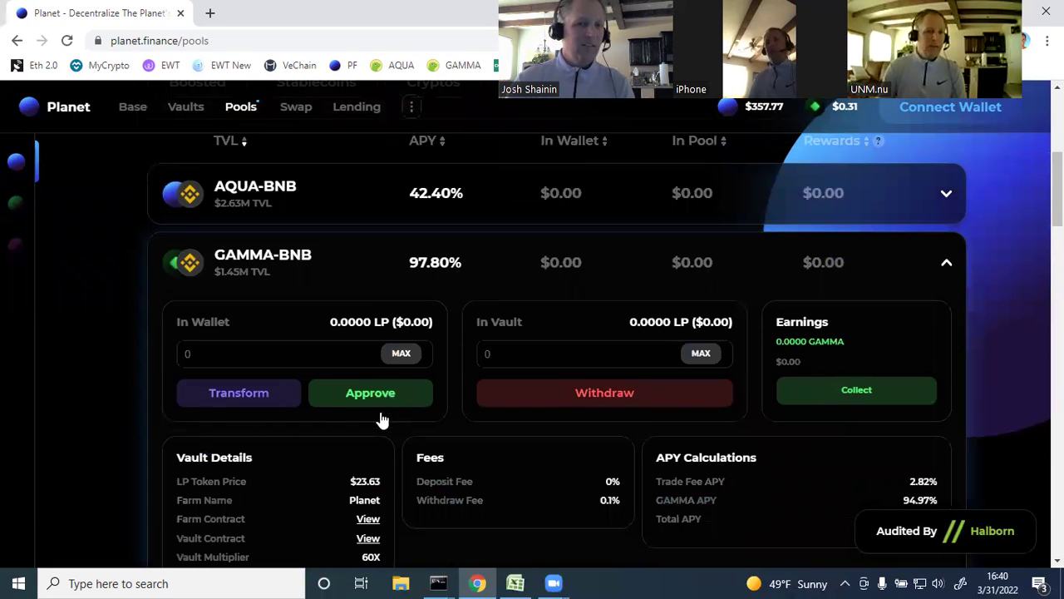
scroll(380, 418, up, 2)
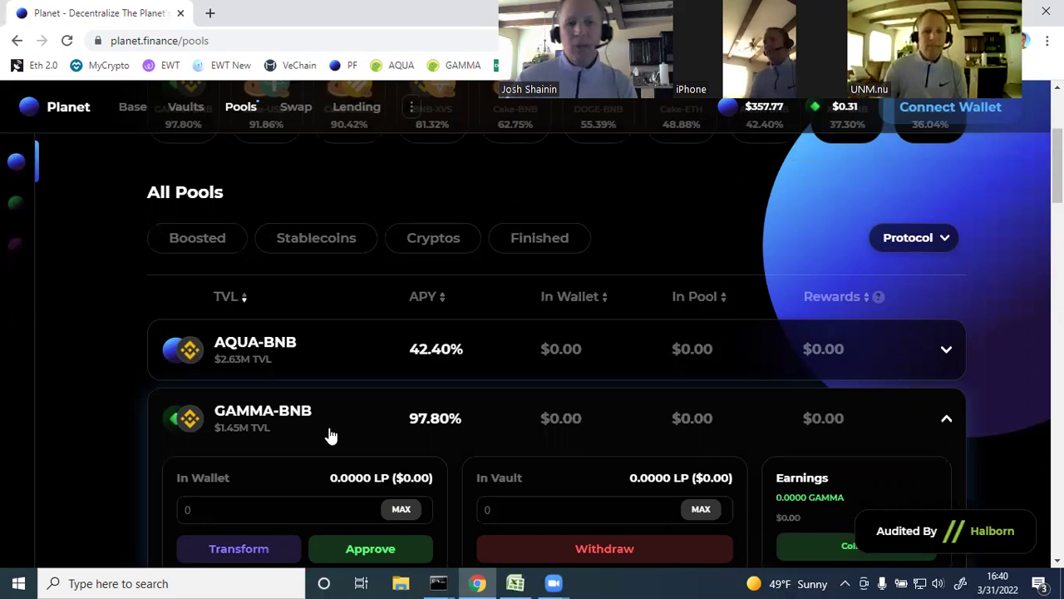
click(333, 426)
click(395, 414)
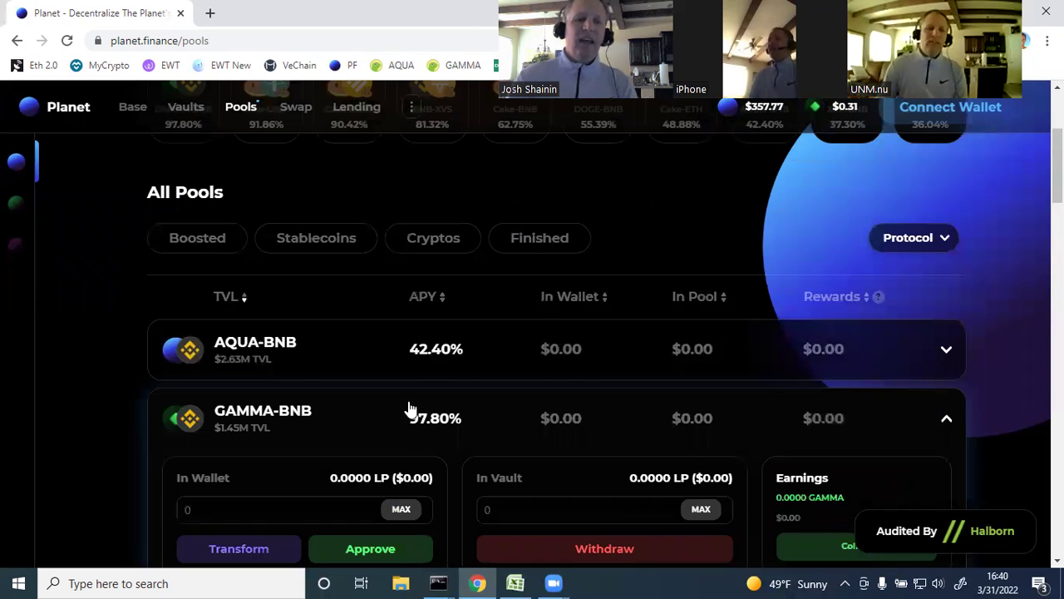
scroll(409, 411, down, 2)
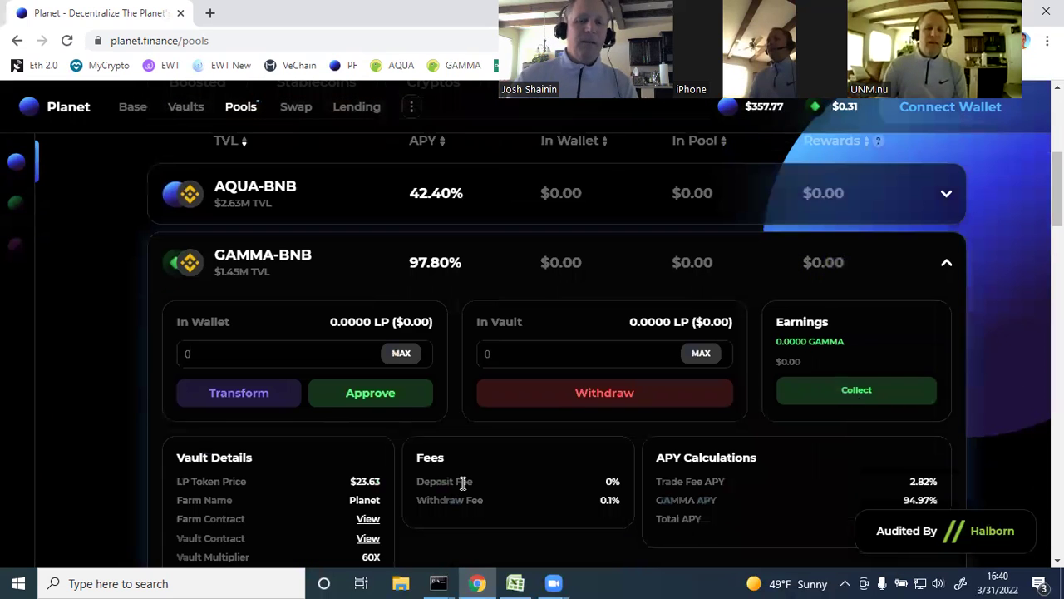
click(239, 395)
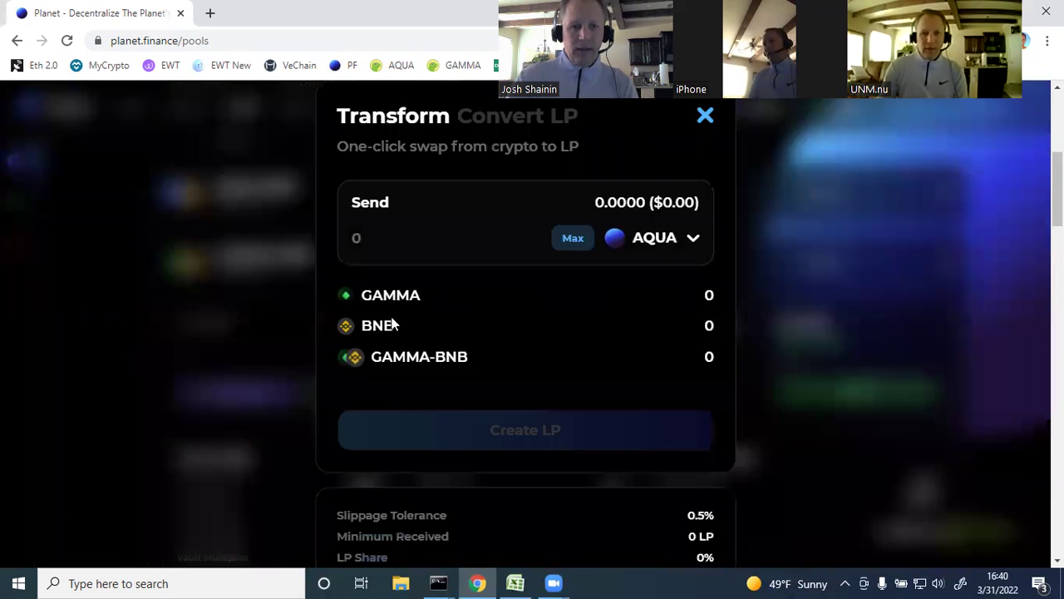
click(660, 240)
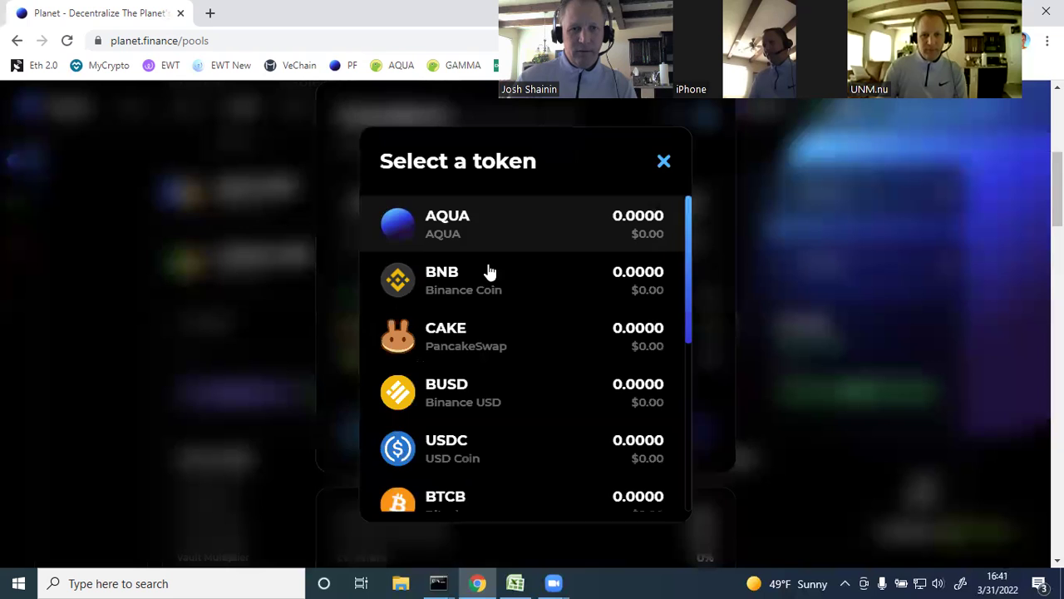
click(453, 283)
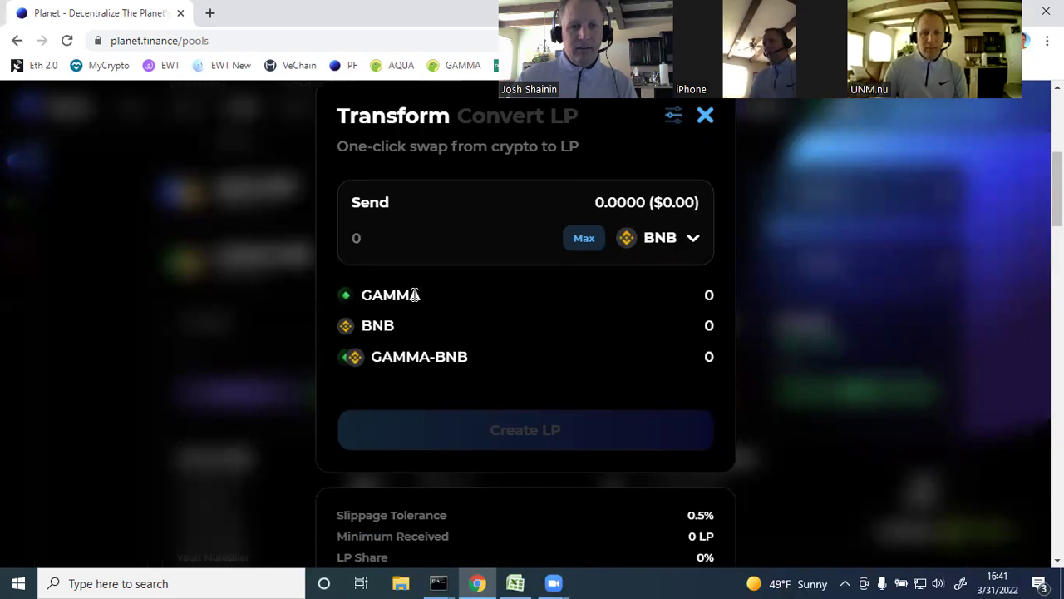
click(706, 116)
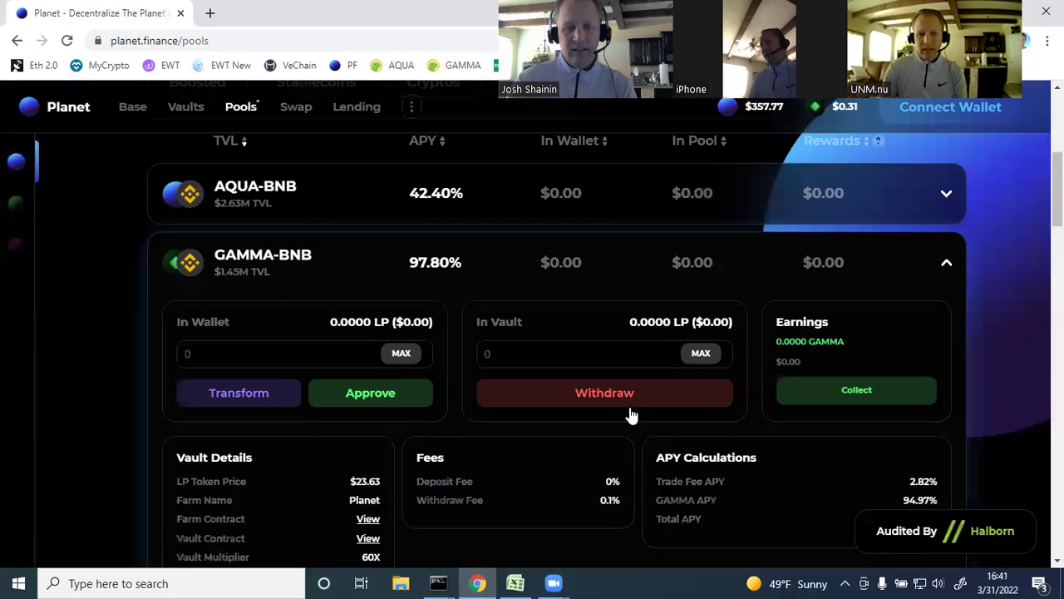
scroll(715, 391, down, 1)
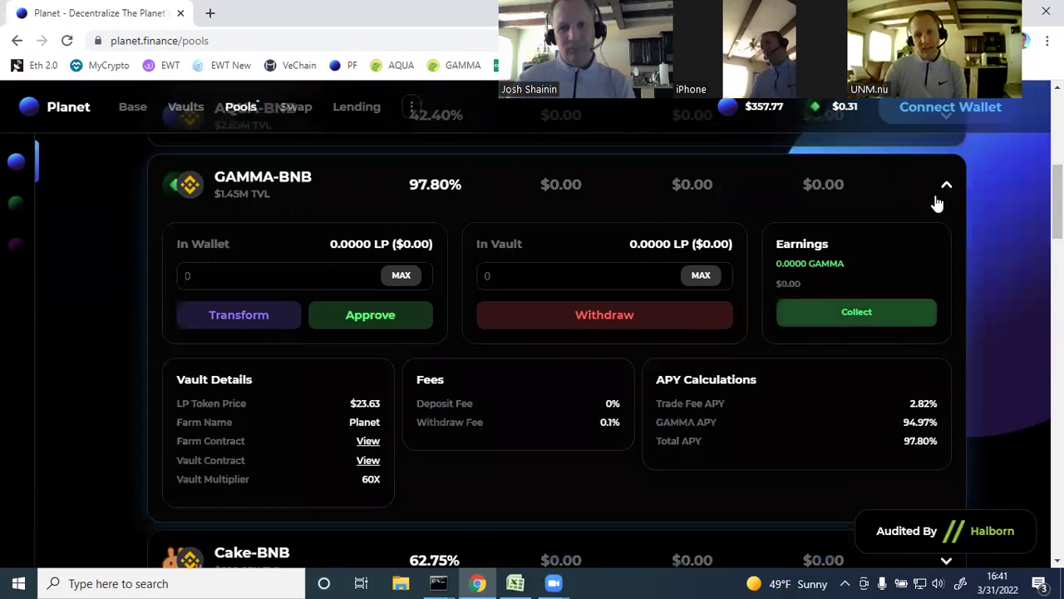
scroll(516, 349, up, 3)
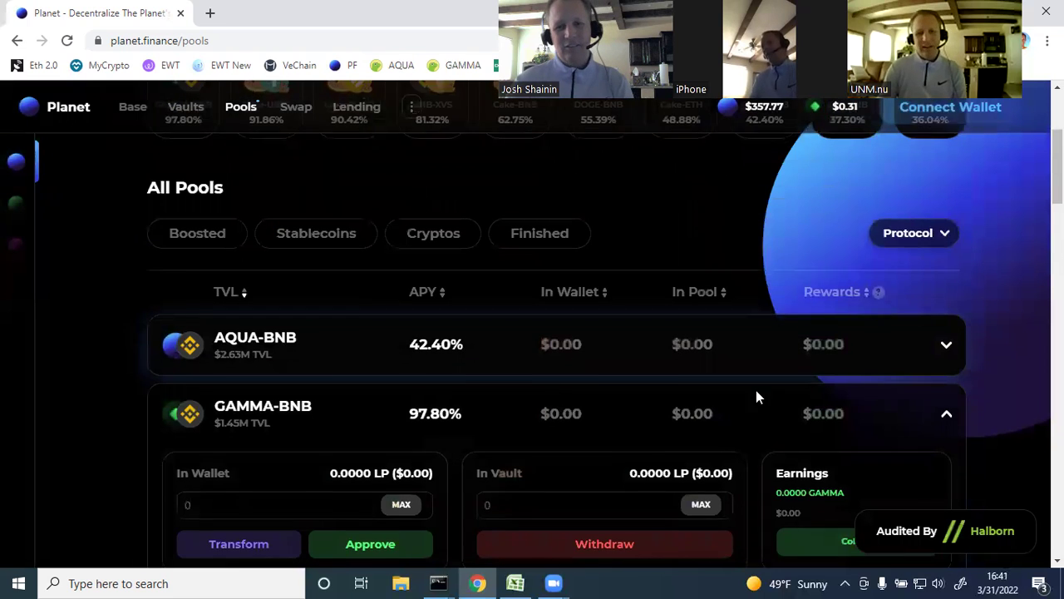
scroll(790, 440, down, 1)
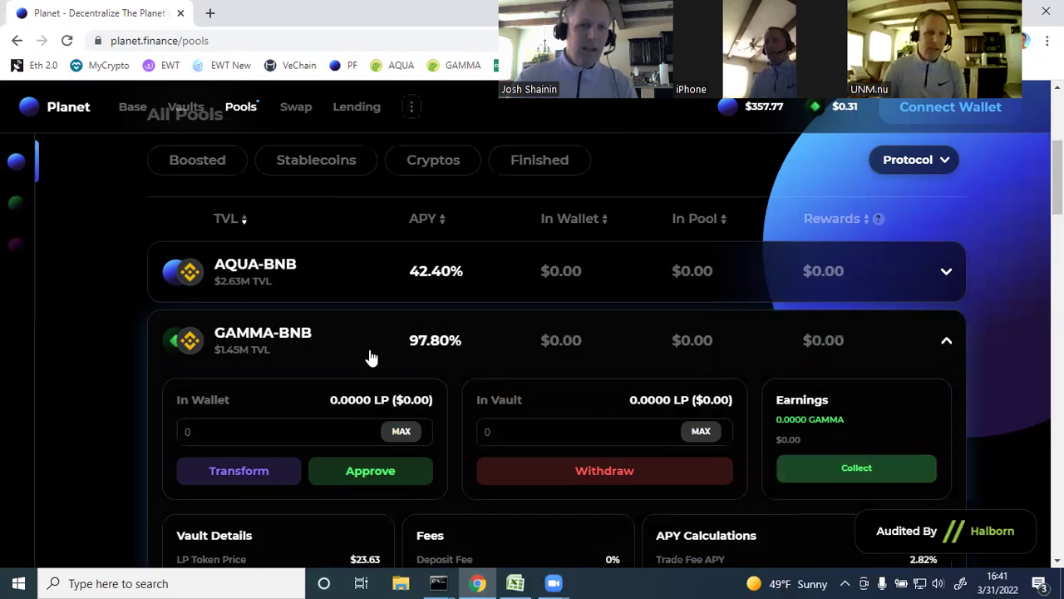
scroll(277, 327, up, 4)
Review the Lending page and GAMMA's activation details, then close that window.
click(187, 107)
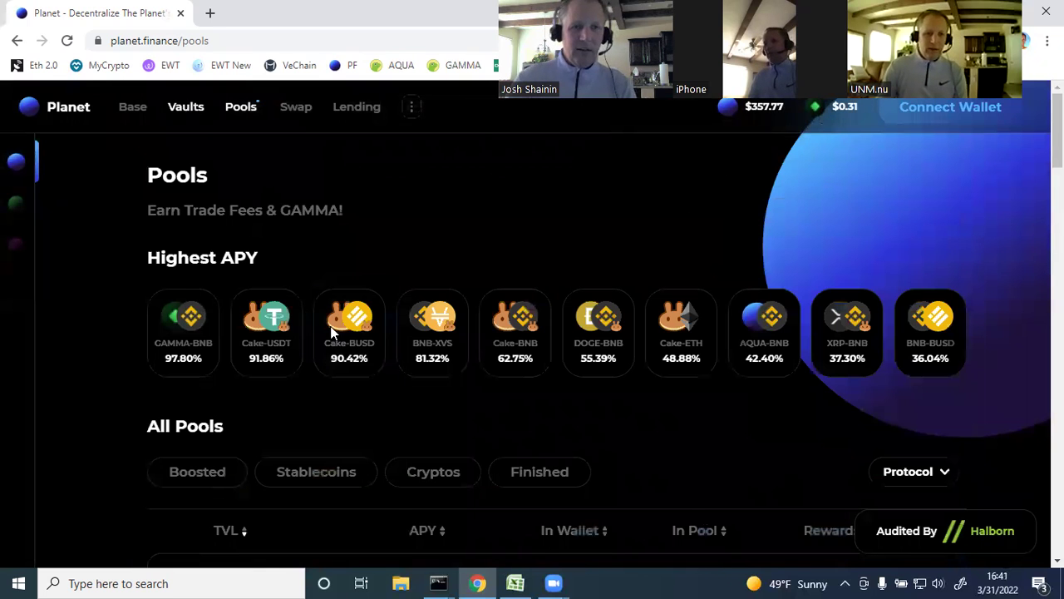
click(344, 114)
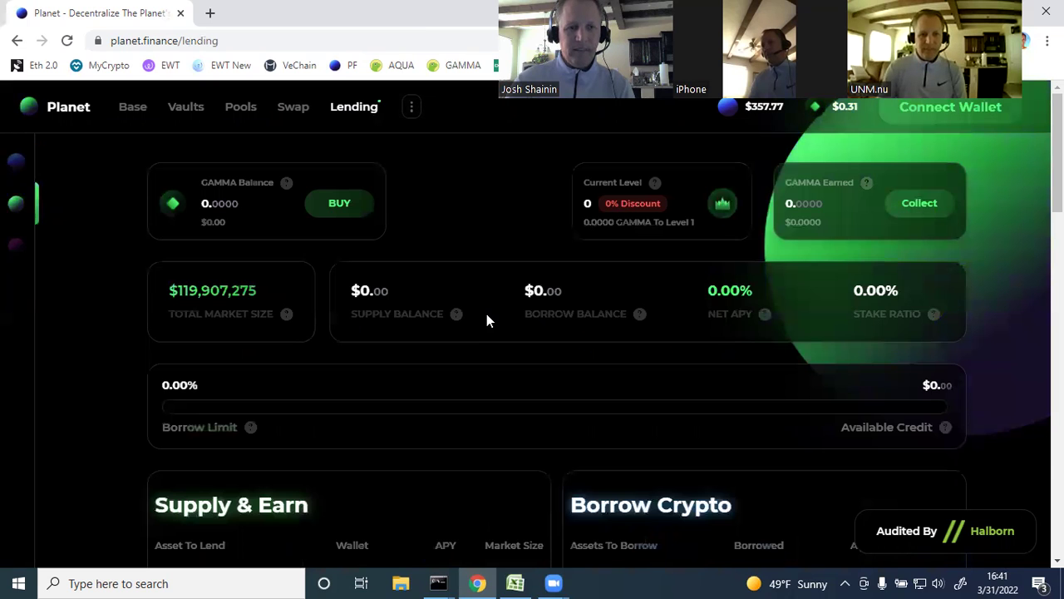
scroll(487, 314, down, 3)
scroll(487, 316, up, 2)
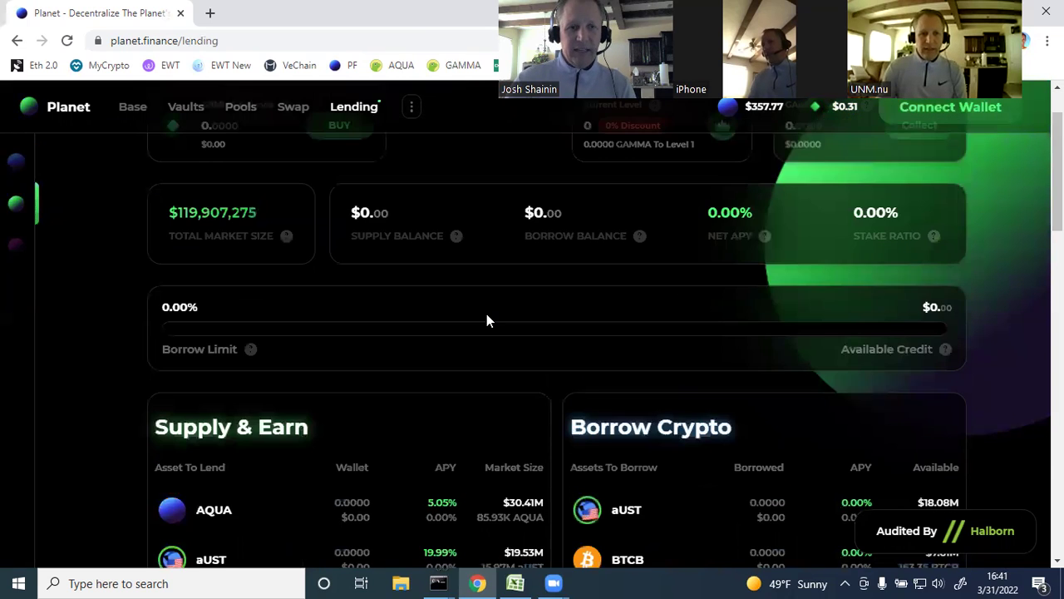
scroll(486, 320, up, 1)
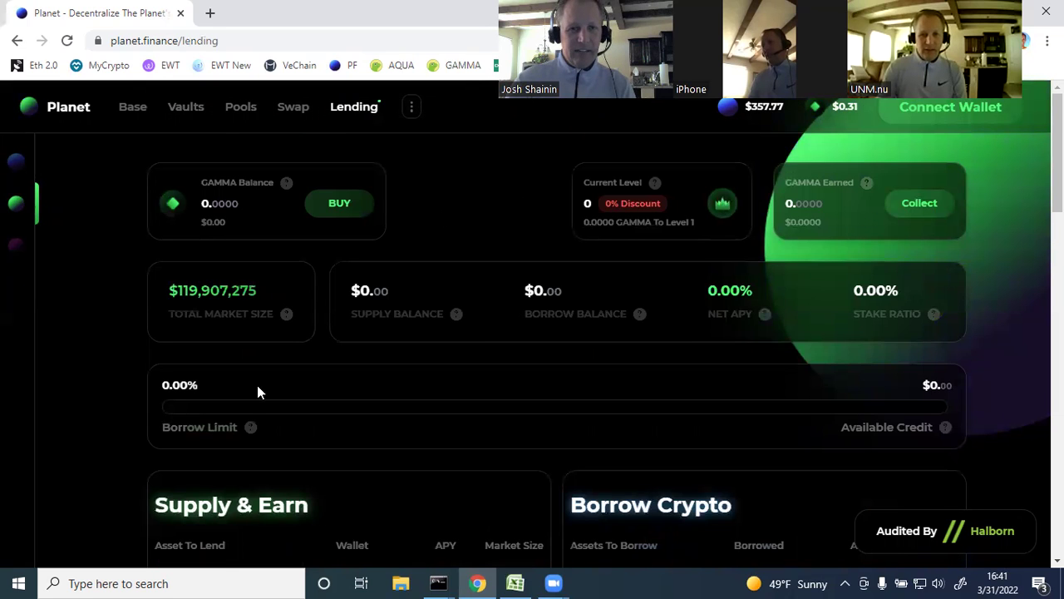
scroll(257, 392, down, 2)
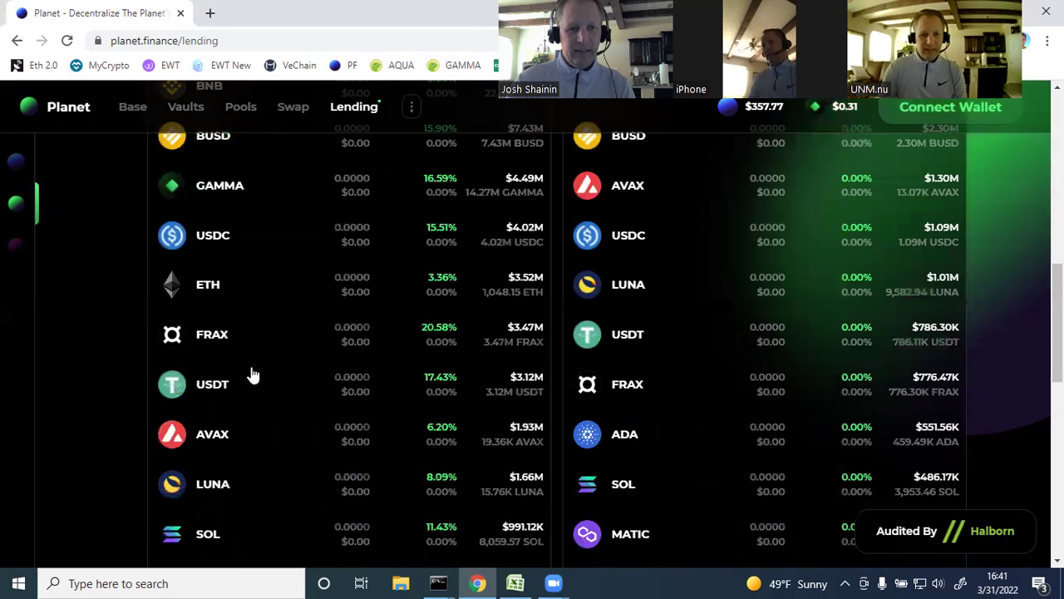
scroll(214, 274, up, 1)
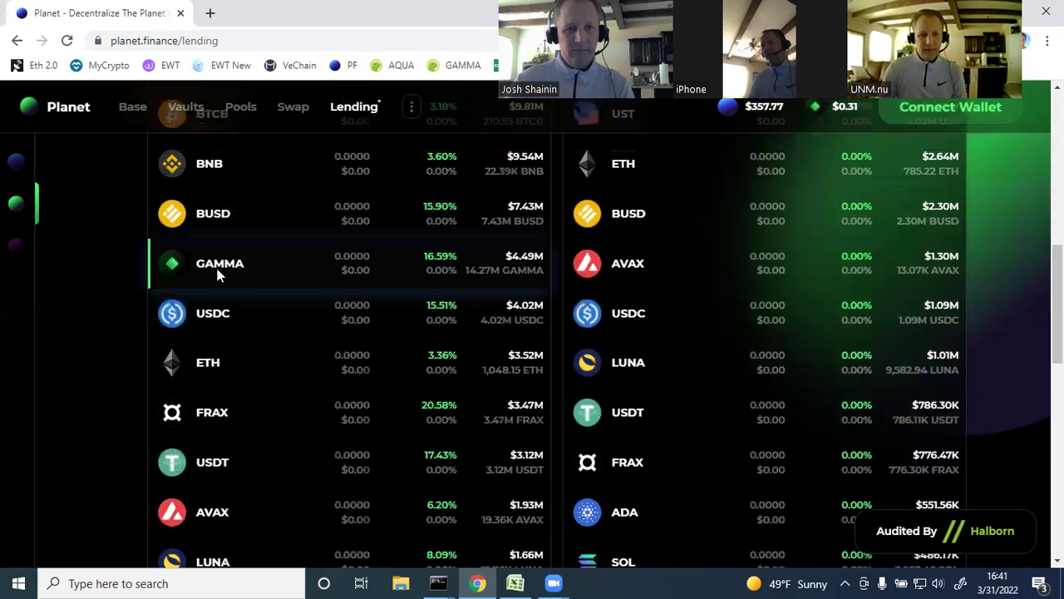
click(251, 274)
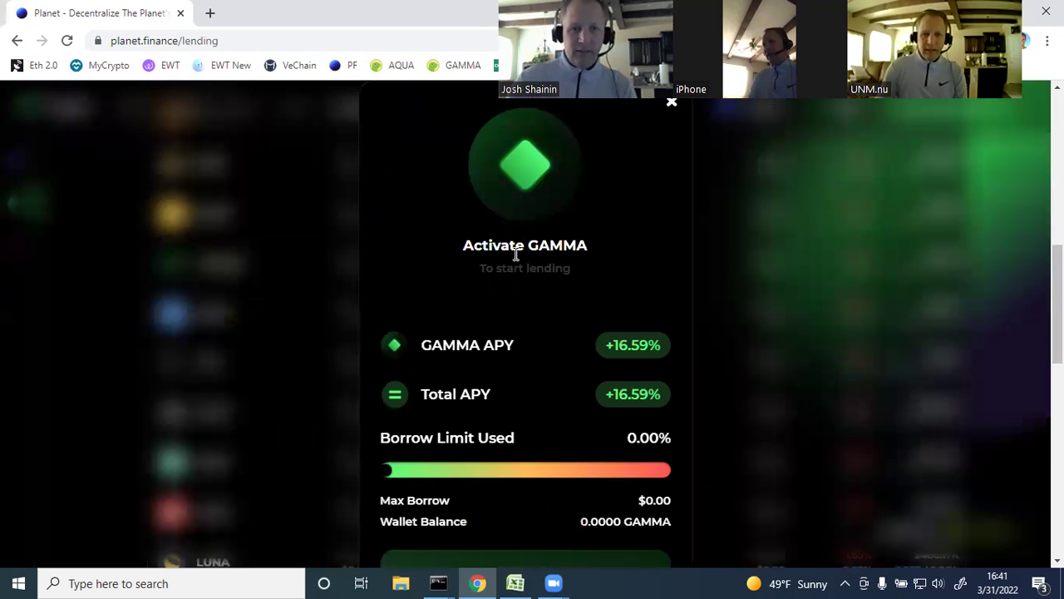
scroll(503, 553, down, 1)
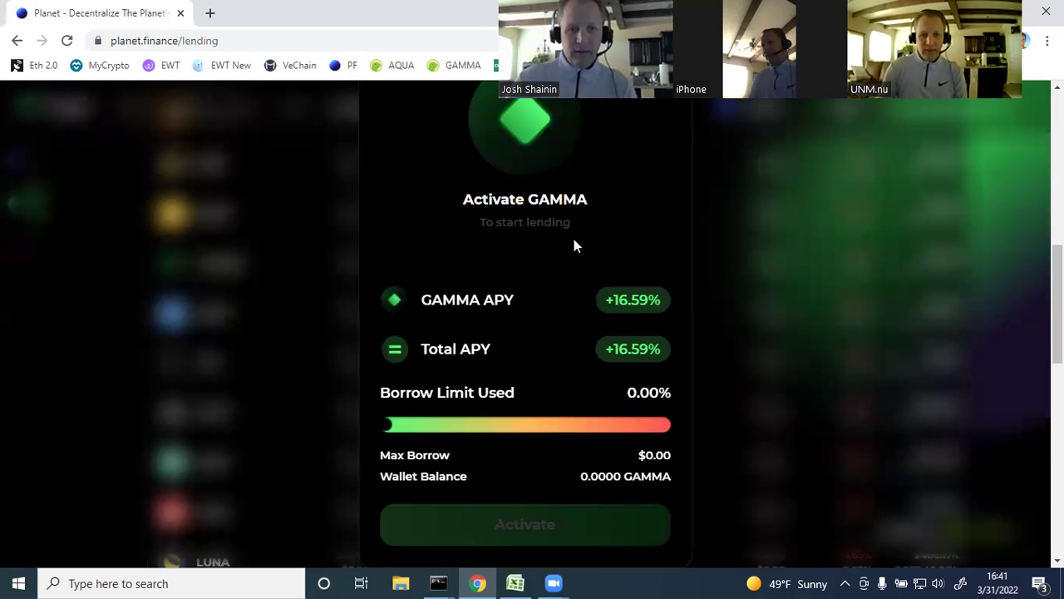
scroll(661, 147, up, 1)
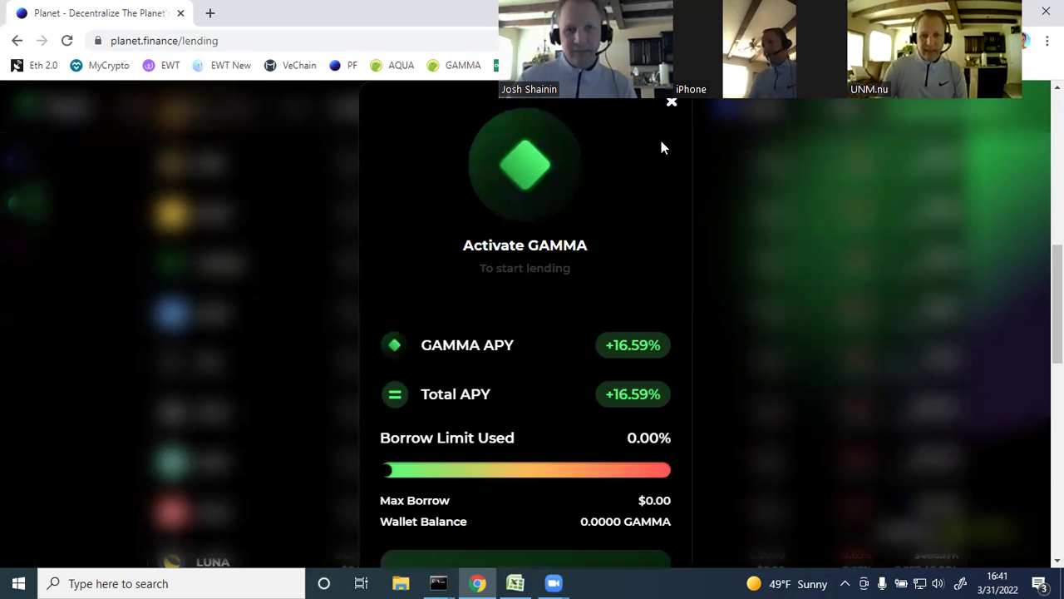
click(672, 108)
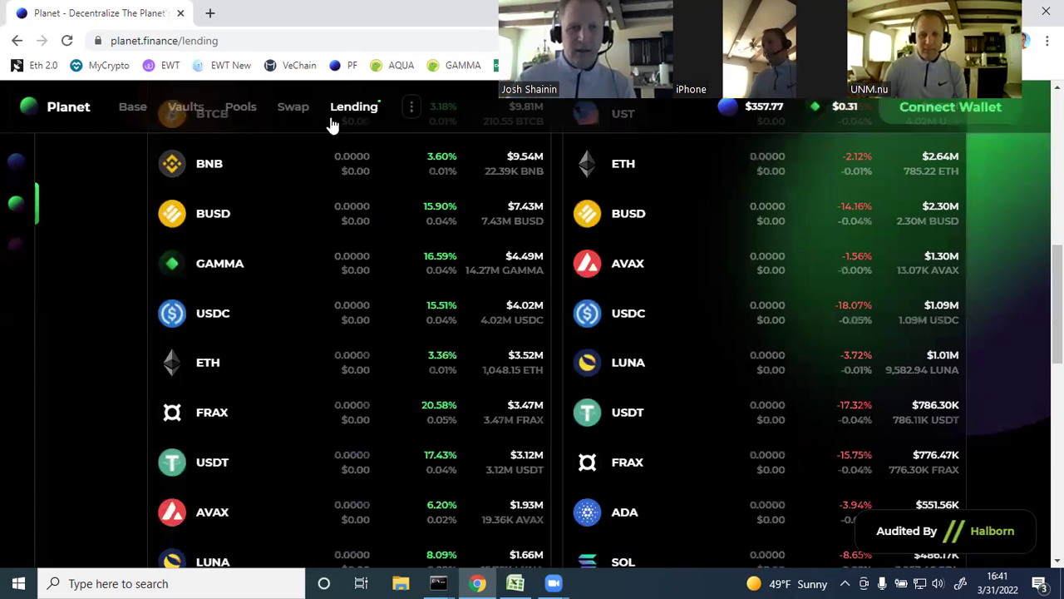
Return to Vaults and preview the GAMMA vault's staking window without staking.
click(185, 108)
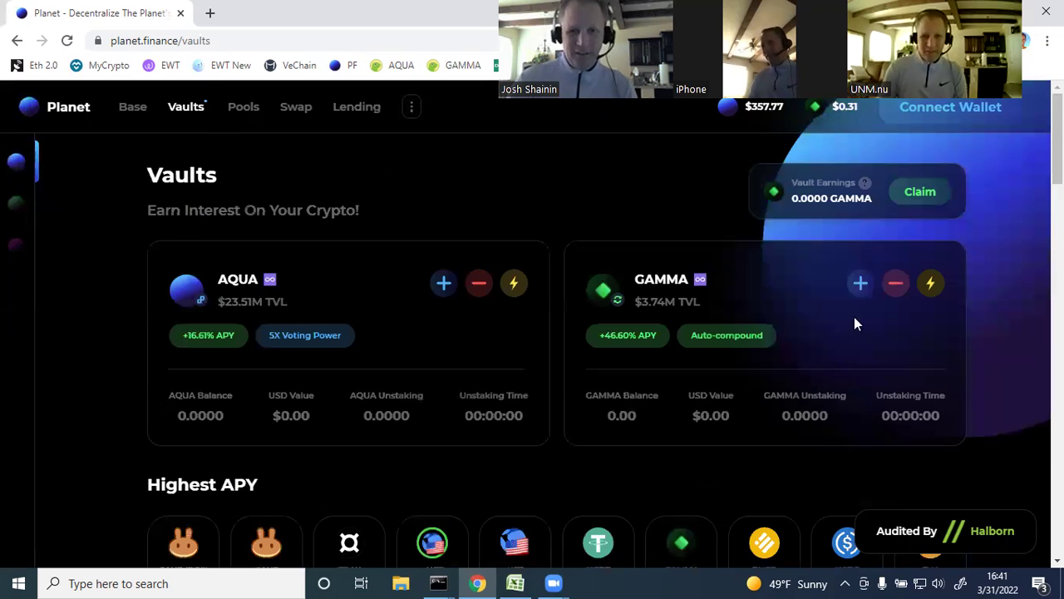
click(861, 284)
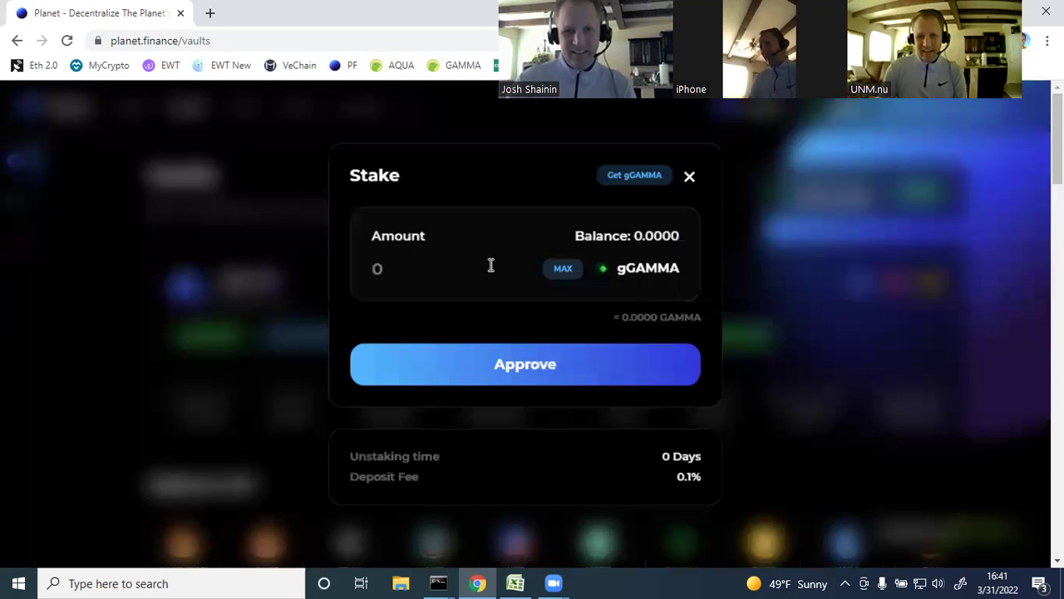
click(689, 179)
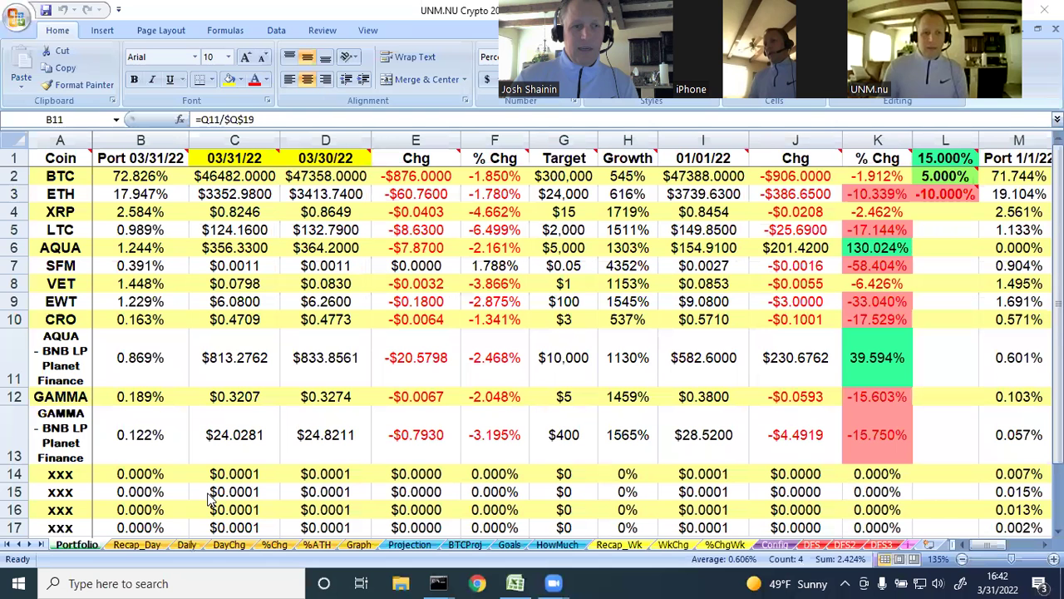
In Excel, step through the Recap_Day, Daily, DayChg, %Chg and %ATH sheets.
click(181, 13)
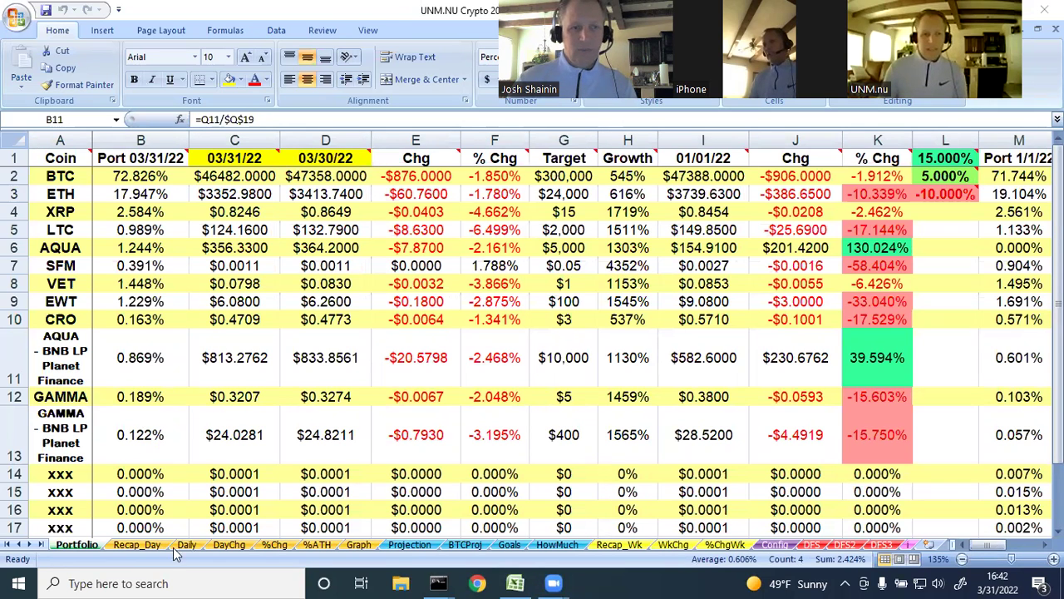
click(136, 543)
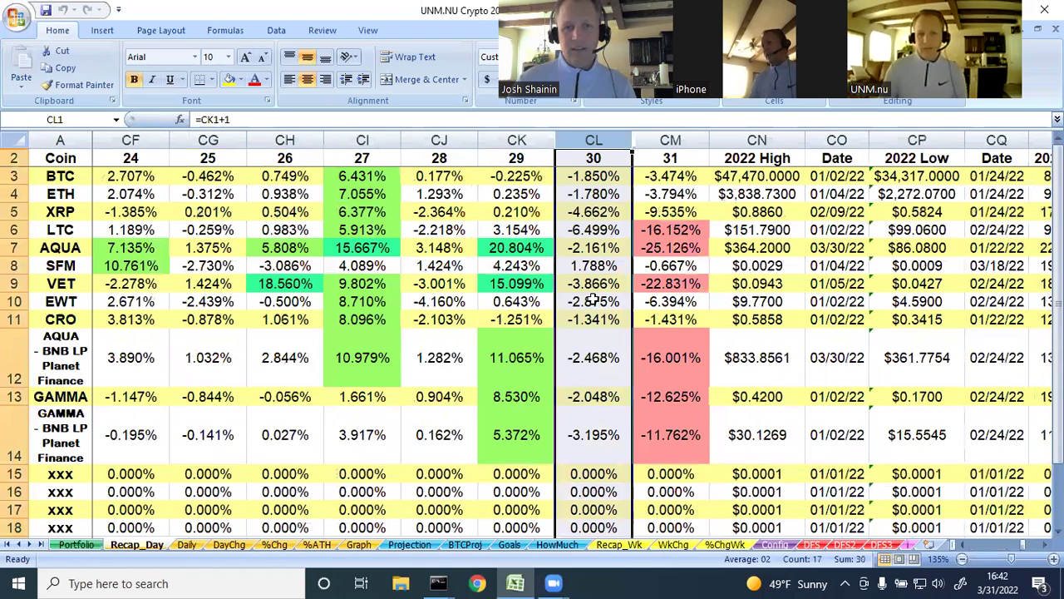
click(191, 546)
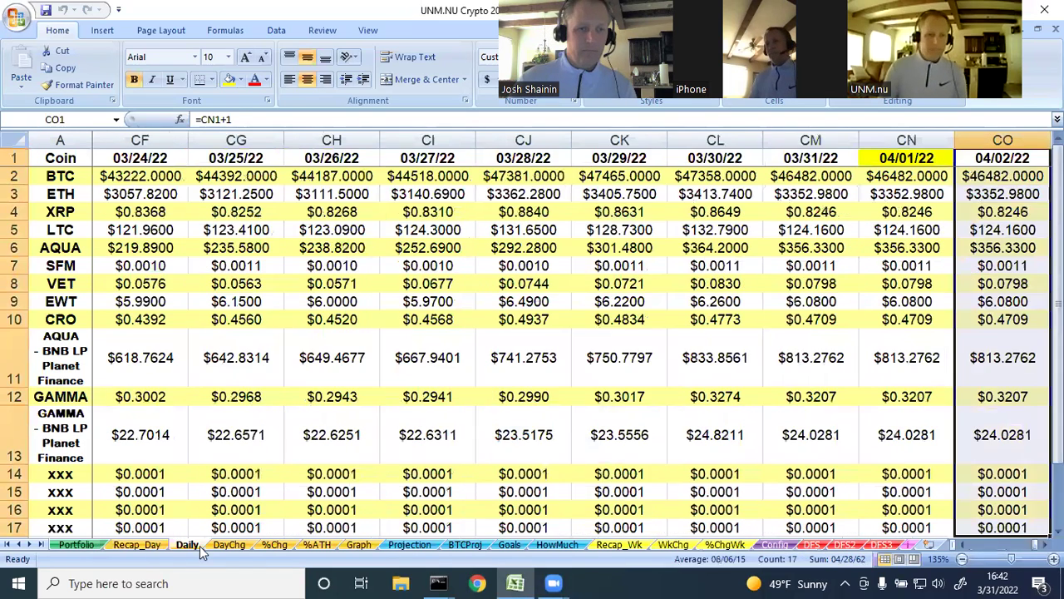
click(231, 545)
click(273, 546)
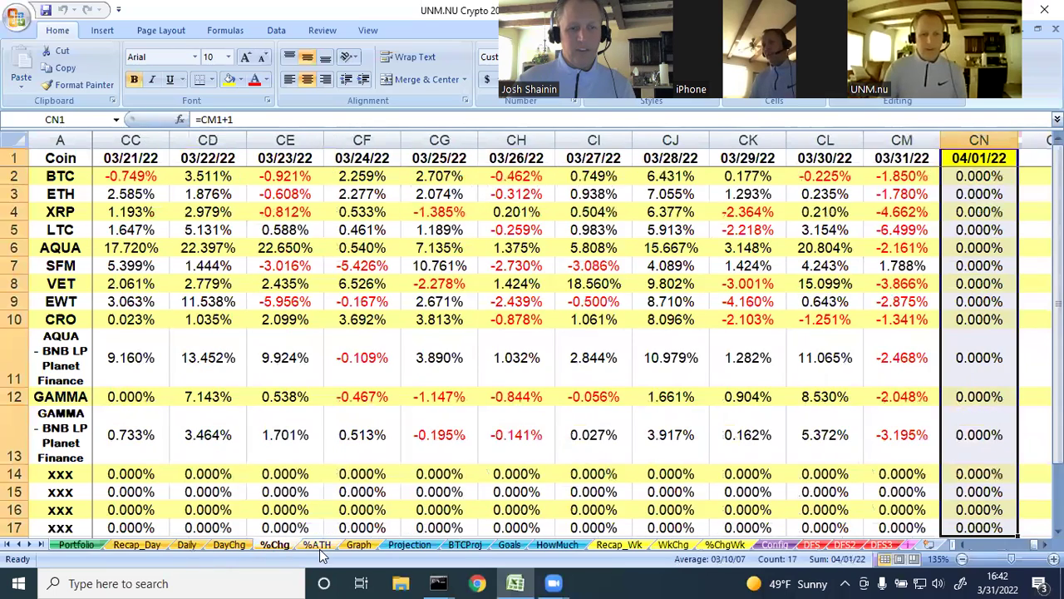
click(317, 546)
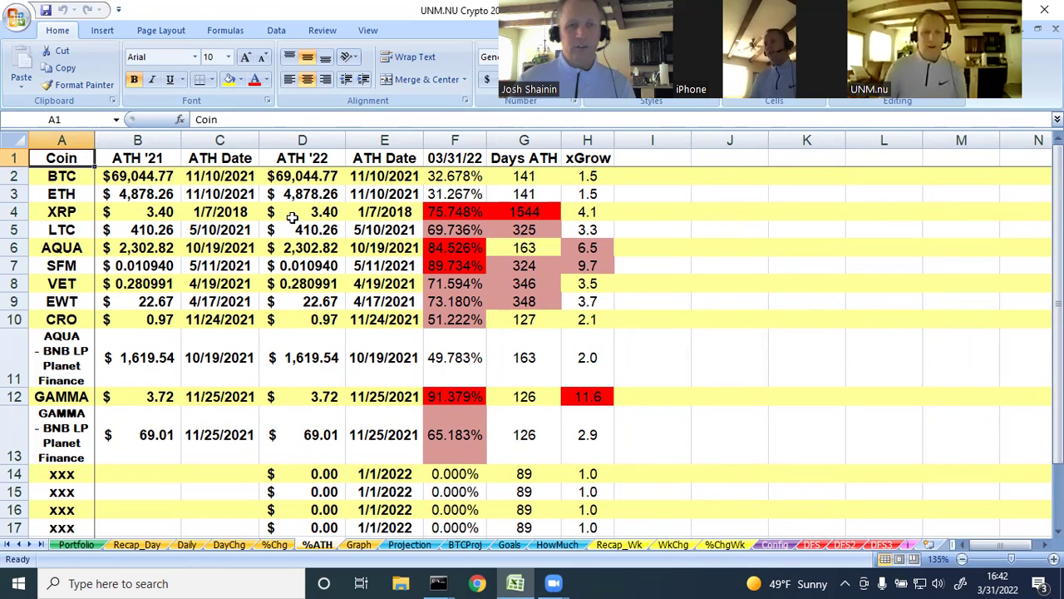
View the BTC/AQUA chart on the Graph sheet, then return to Recap_Day.
click(362, 546)
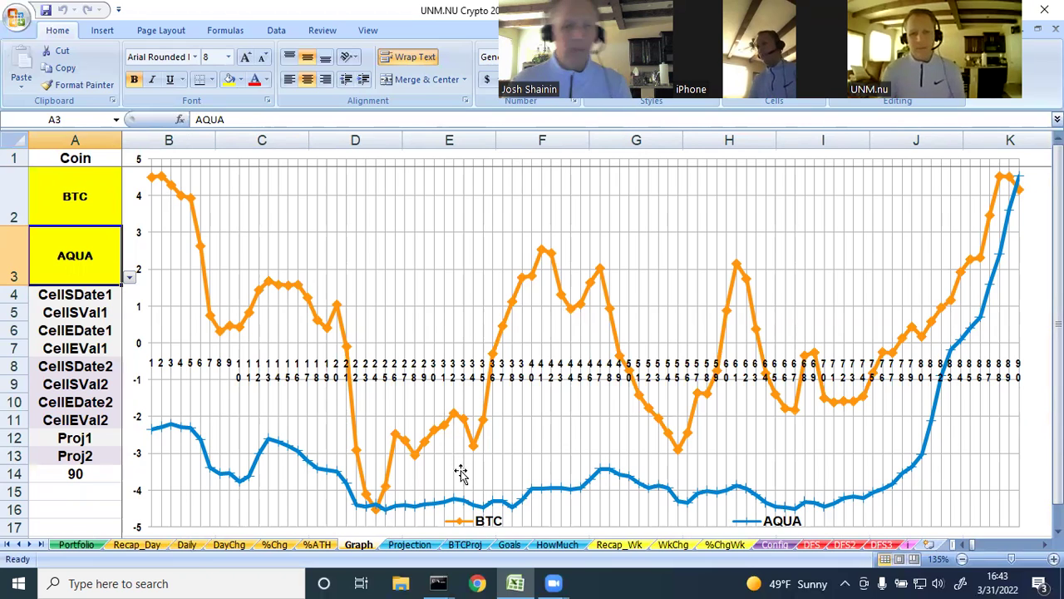
click(147, 547)
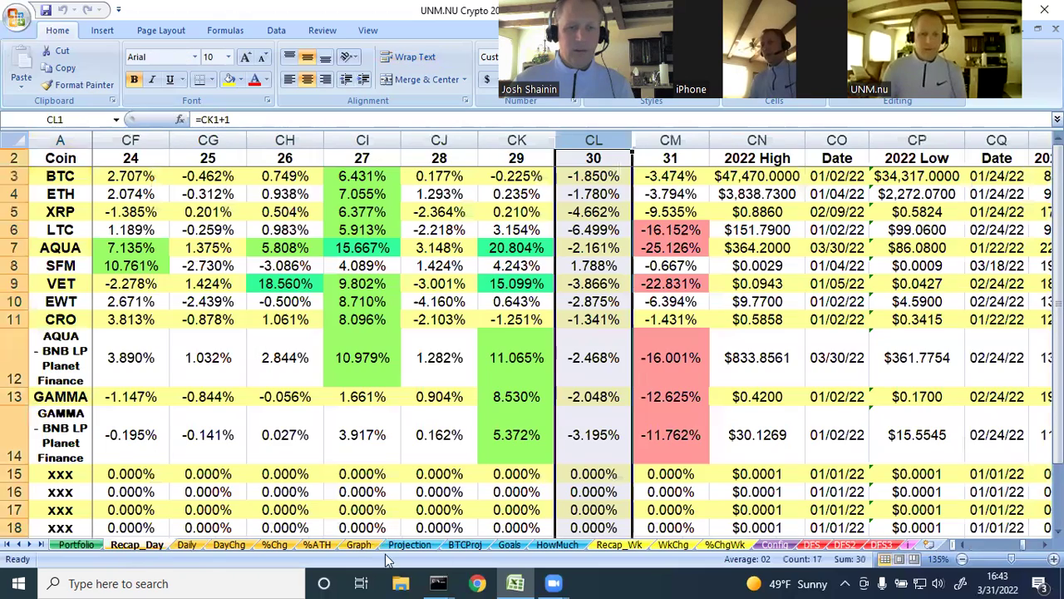
click(408, 546)
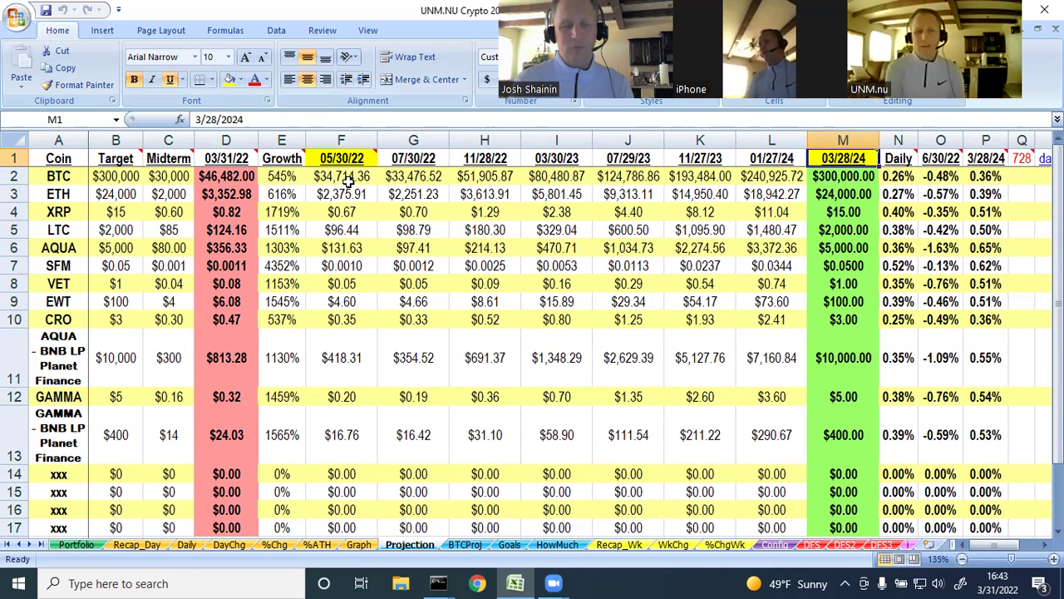
click(74, 546)
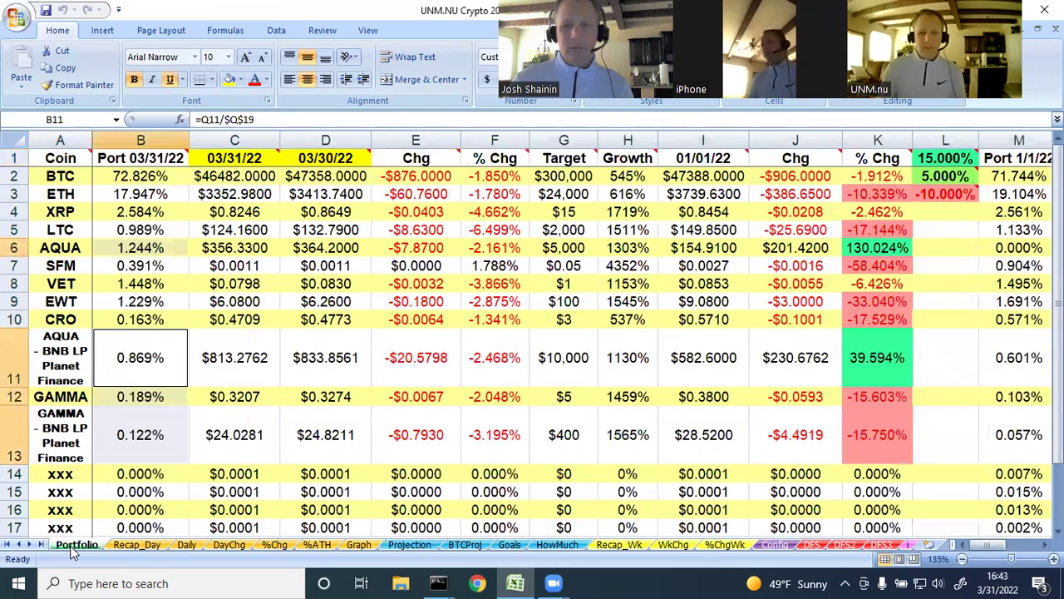
scroll(981, 536, right, 10)
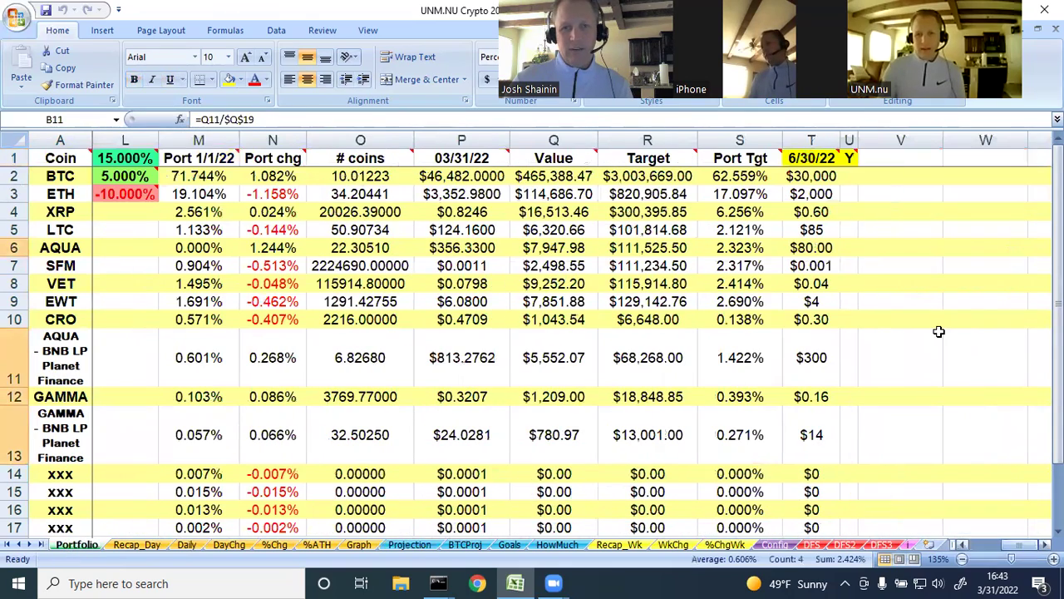
mouse_move(852, 159)
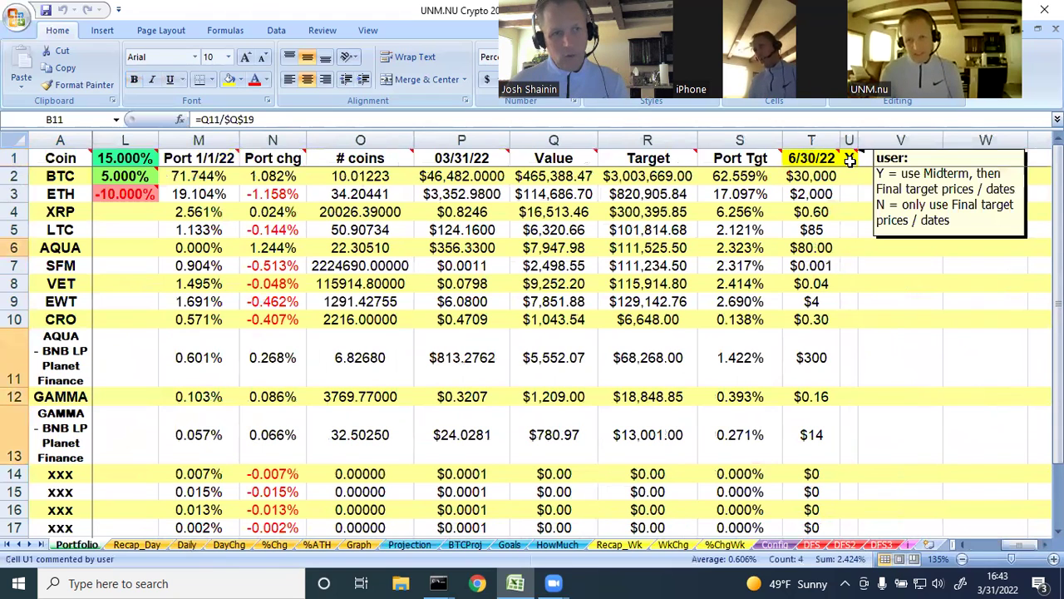
click(409, 545)
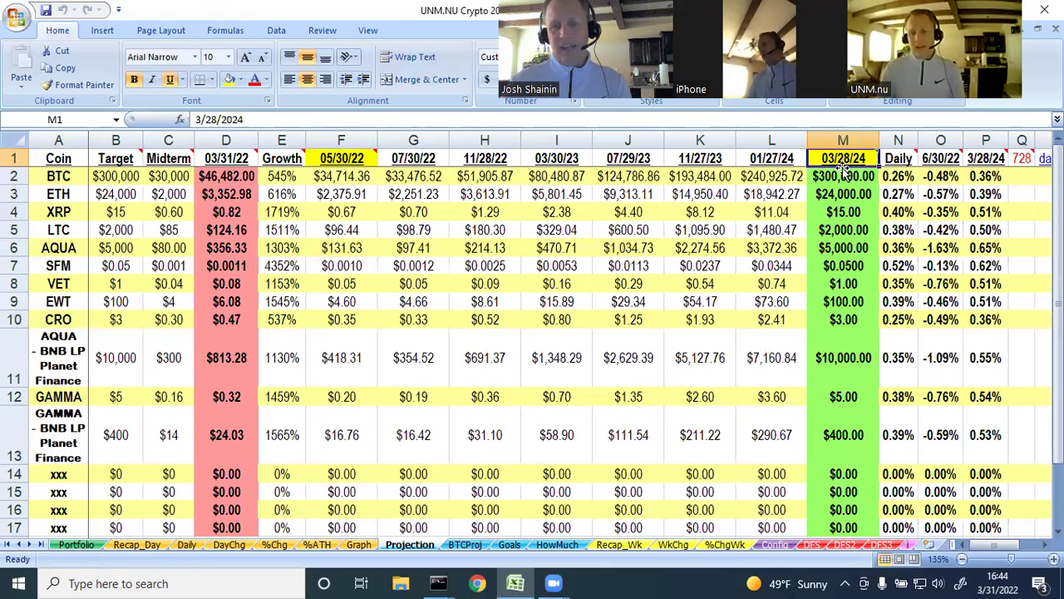
mouse_move(843, 160)
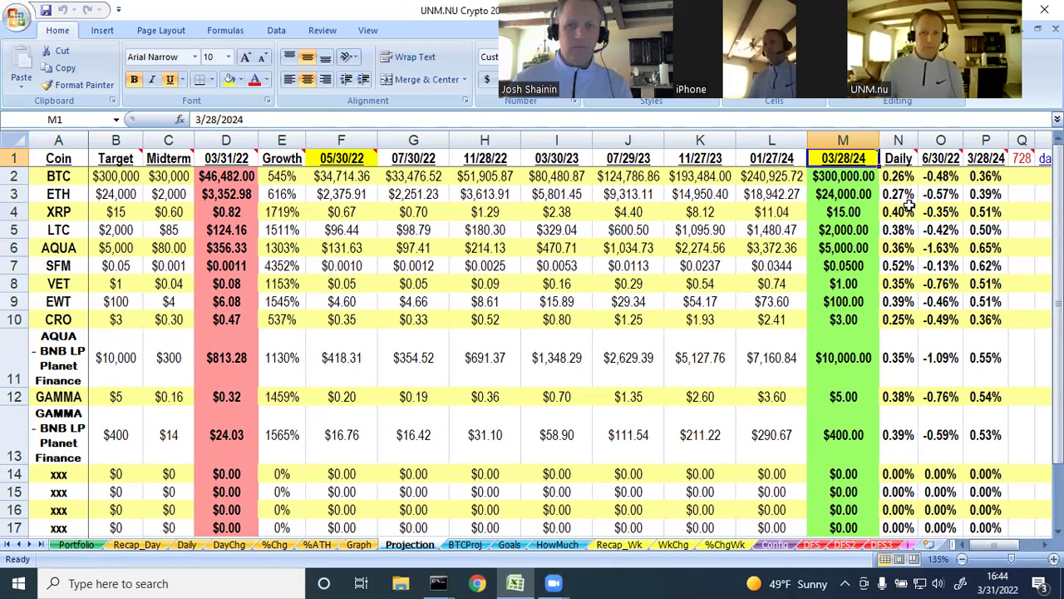
mouse_move(1016, 161)
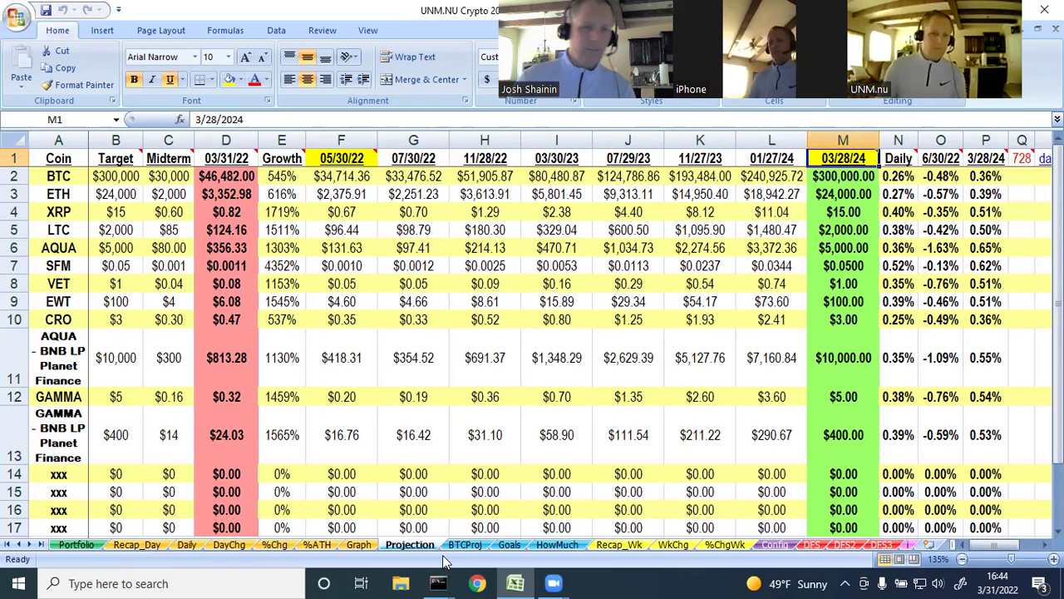
Show the BTCProj sheet with the 3.333 BTC target and $154,940.00 investment.
click(466, 545)
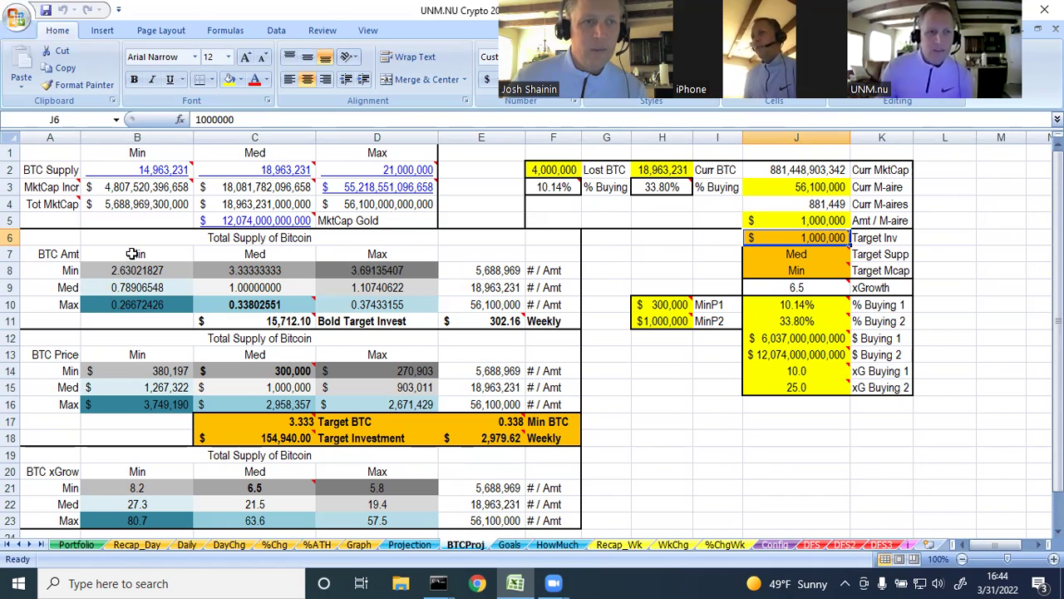
mouse_move(136, 176)
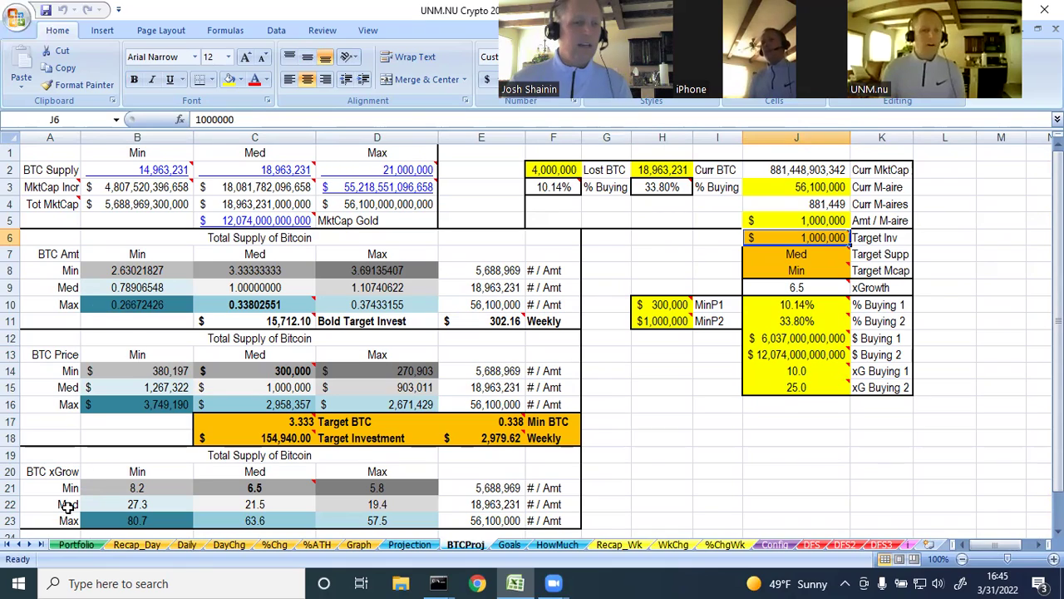
Revisit Portfolio, inspect BTCProj's B15 price formula, then show the Goals buy schedule.
click(75, 544)
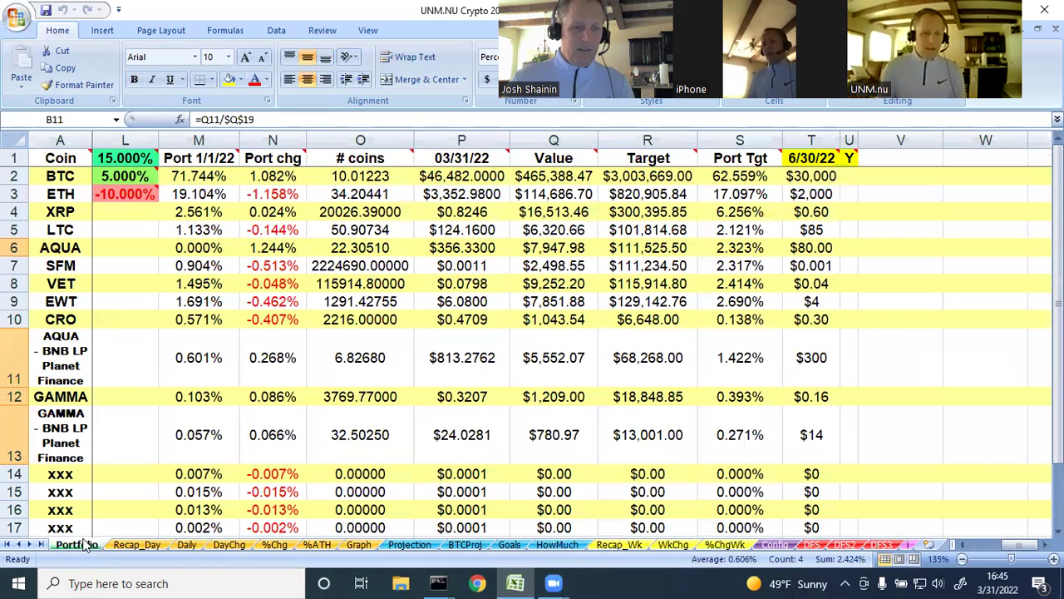
drag(1016, 545, 929, 534)
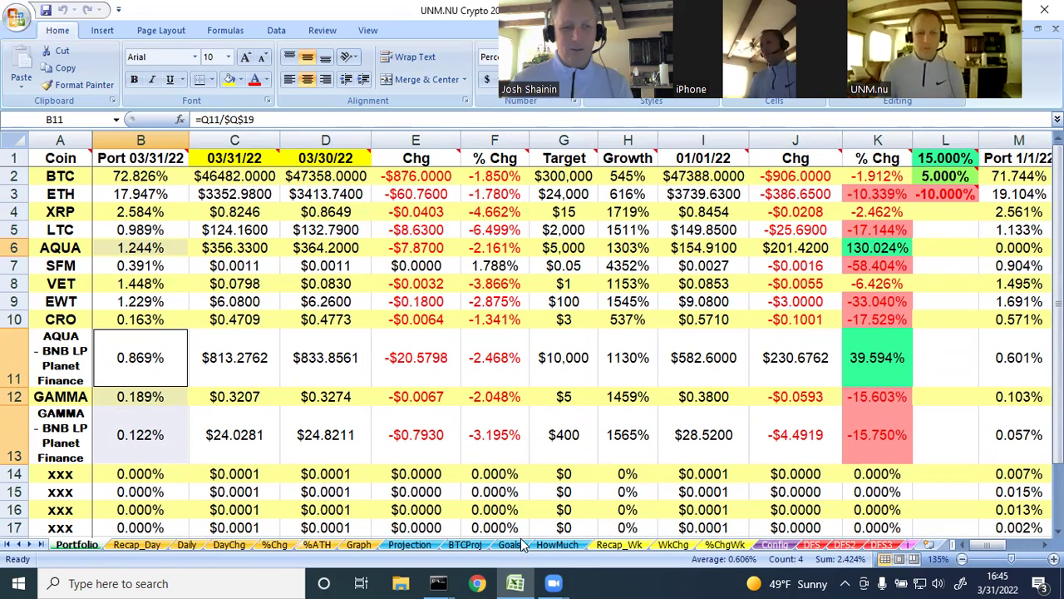
click(447, 545)
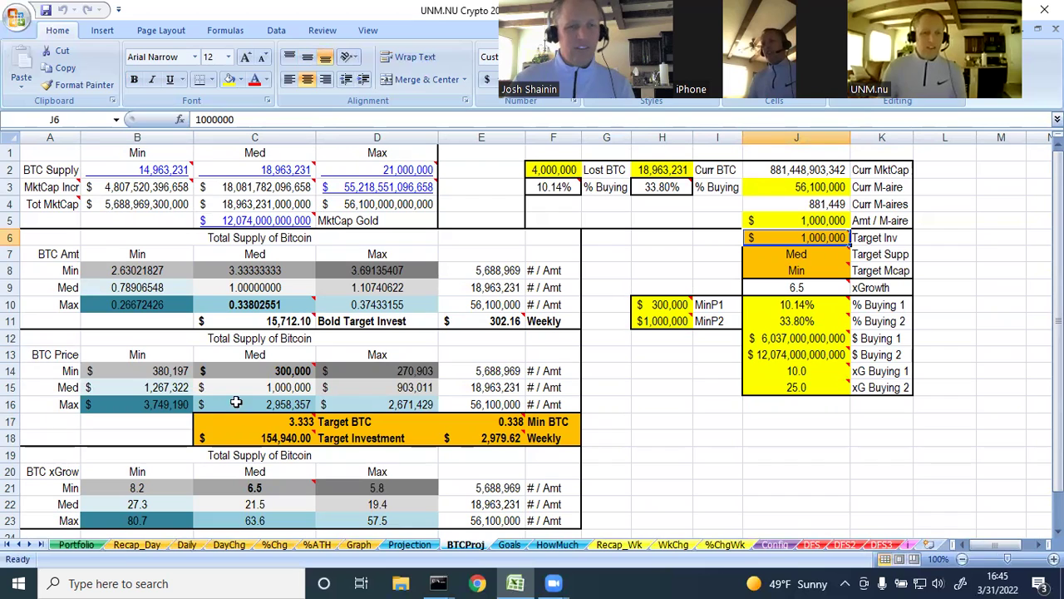
mouse_move(257, 372)
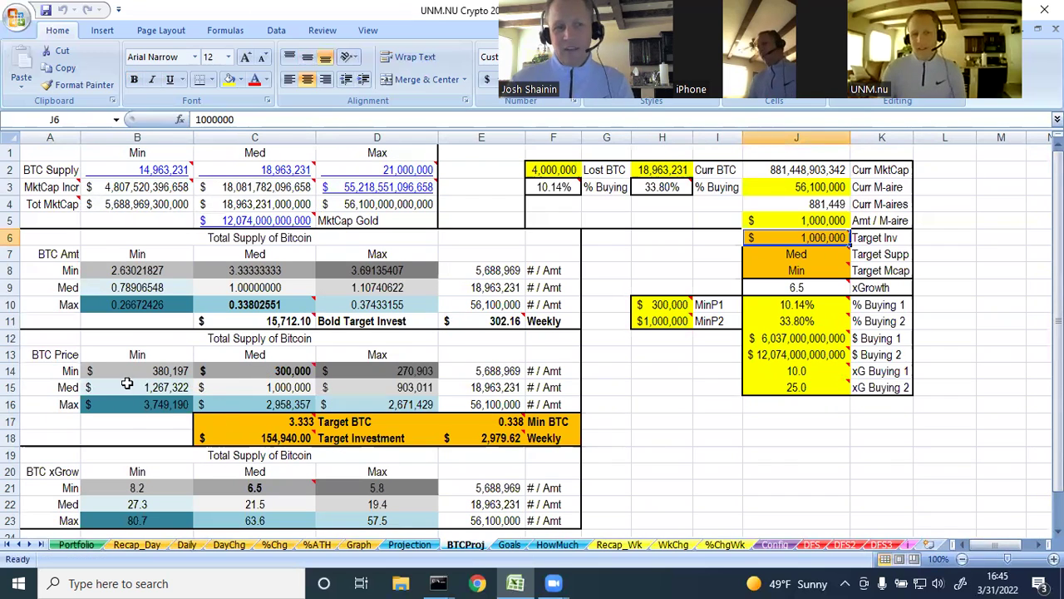
click(122, 388)
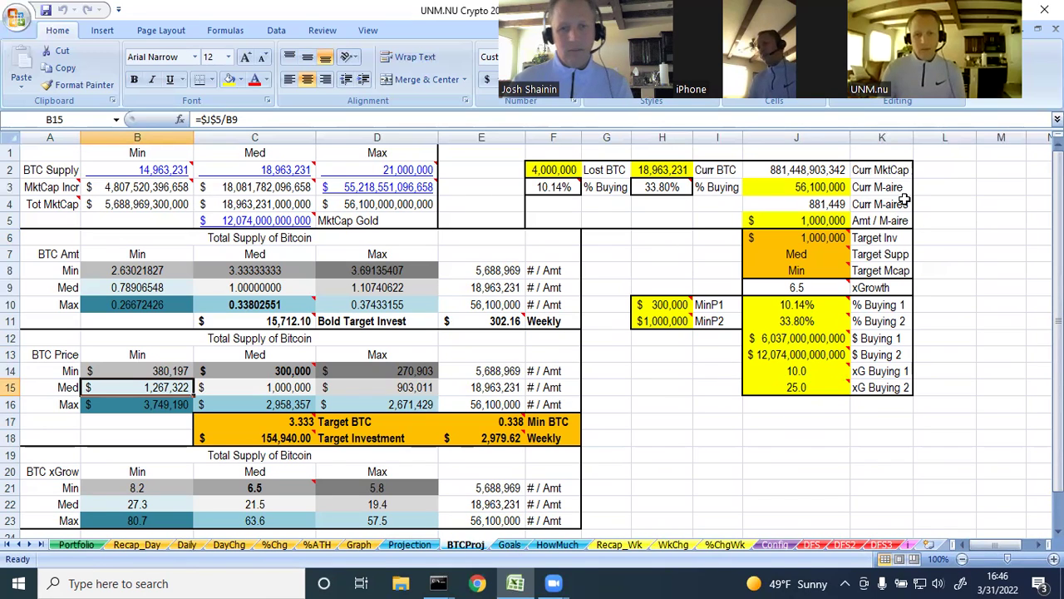
mouse_move(811, 238)
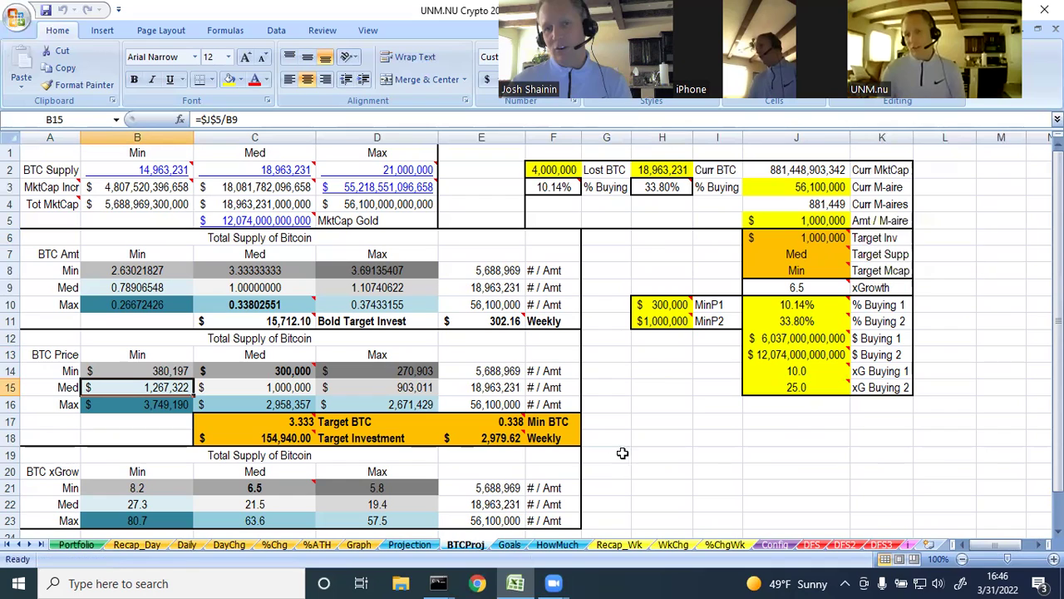
click(509, 544)
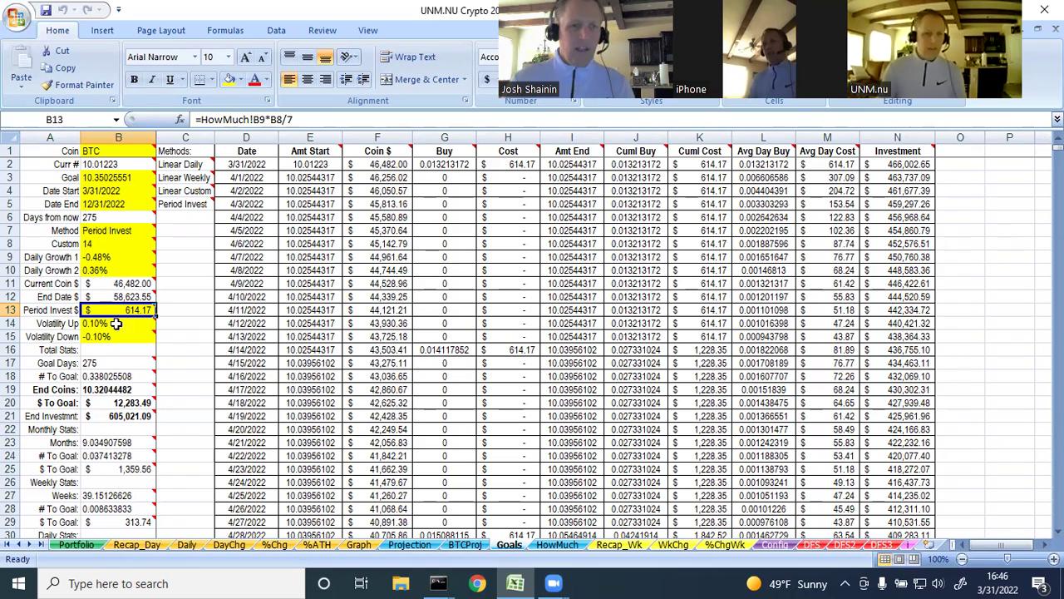
mouse_move(107, 310)
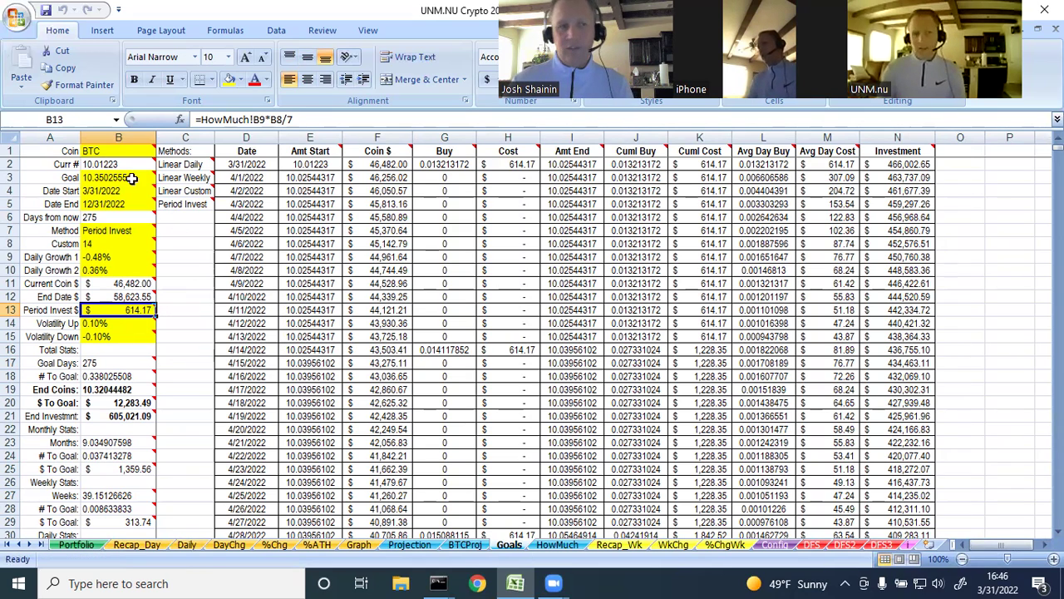
mouse_move(200, 165)
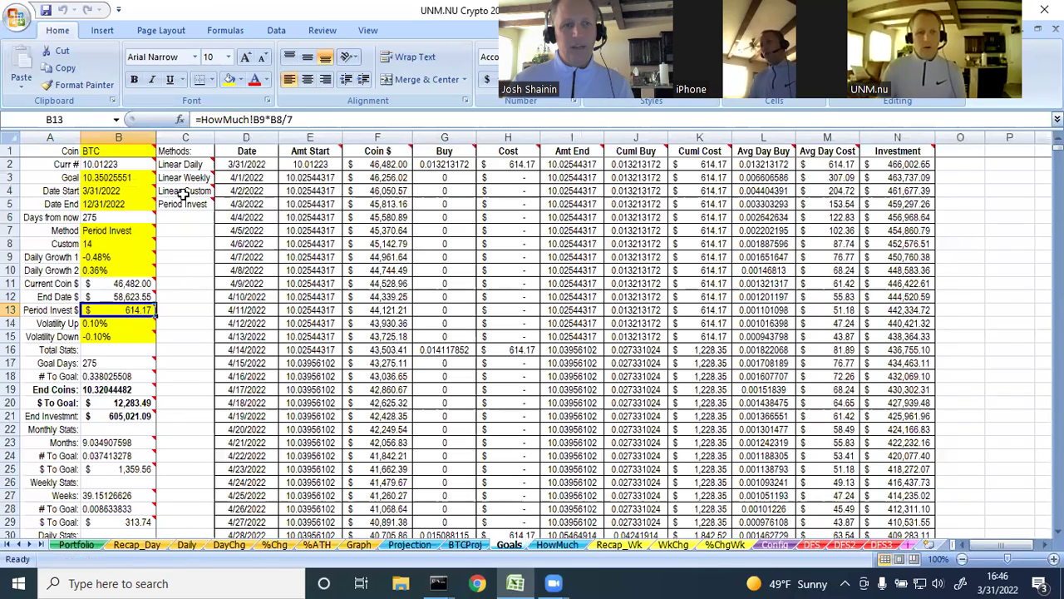
mouse_move(99, 245)
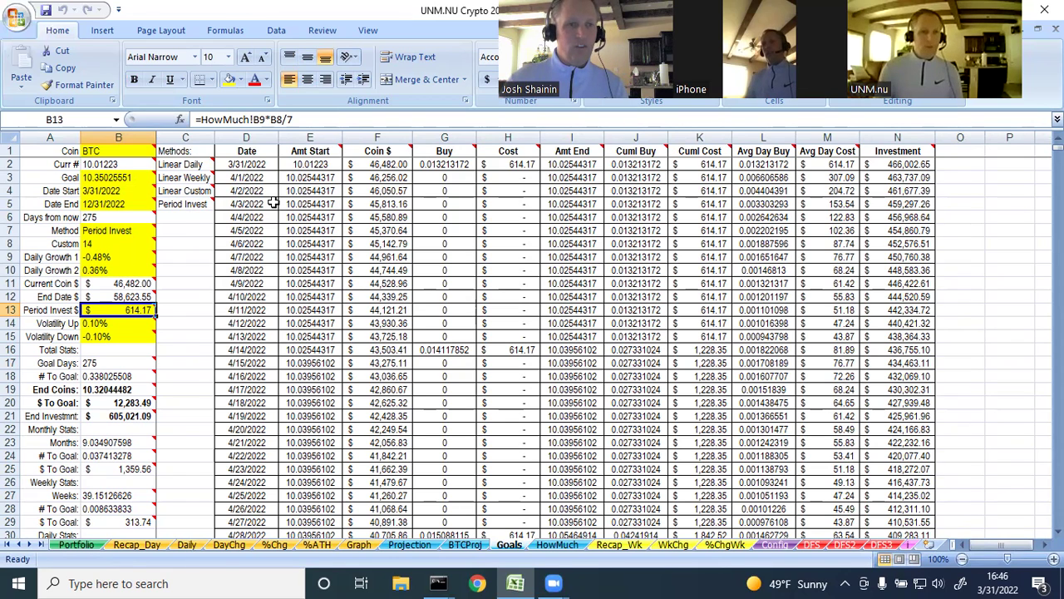
Review the HowMuch sheet, then bring up the Recap_Wk sheet of weekly coin changes.
click(557, 544)
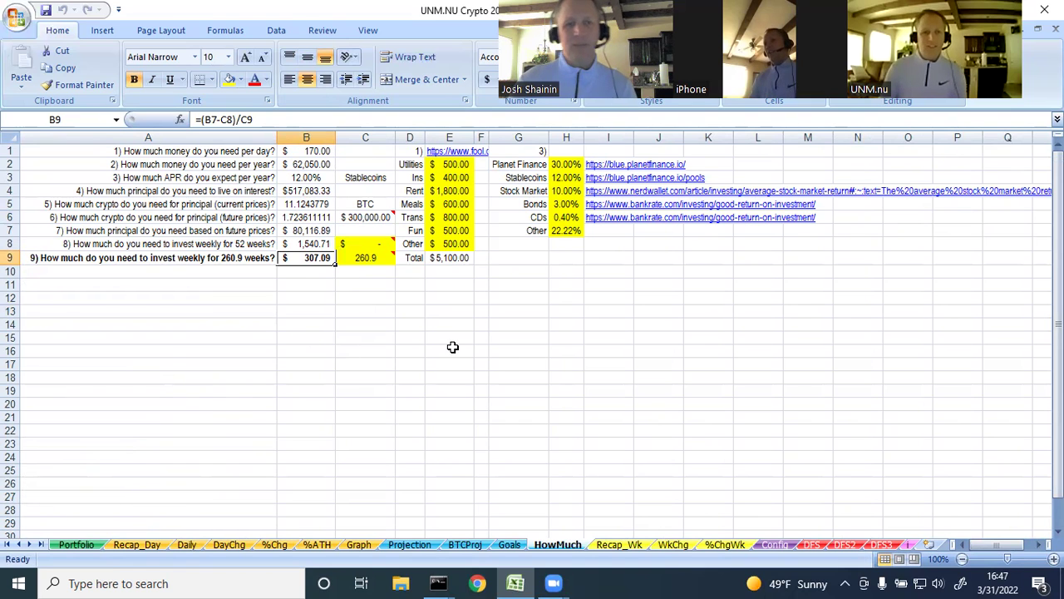
click(620, 545)
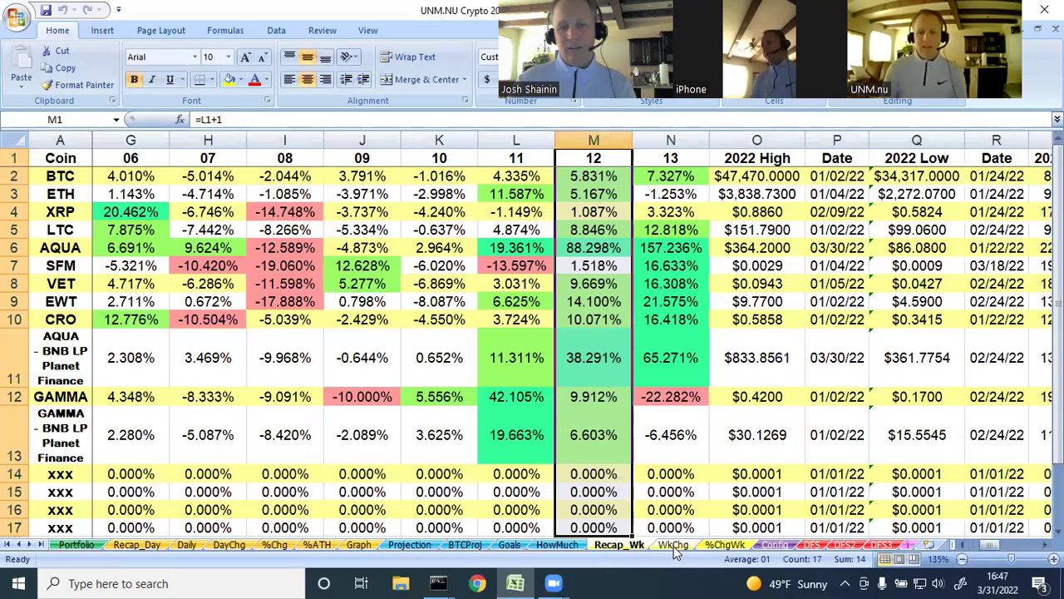
Browse the WkChg, %ChgWk, Config and DFS player sheets, ending on the YouTube topics sheet.
click(675, 548)
click(725, 546)
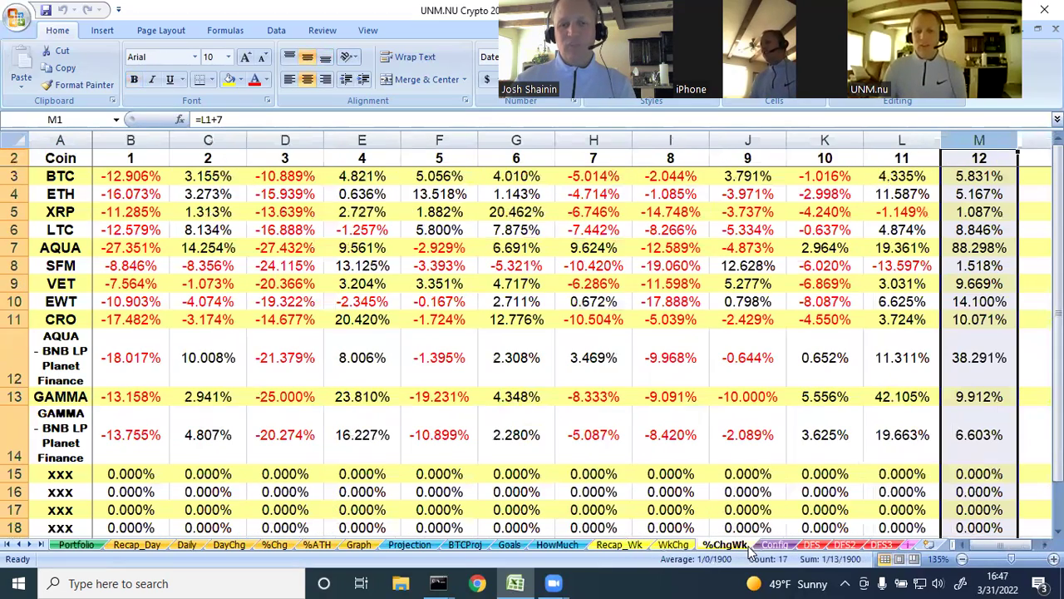
click(769, 547)
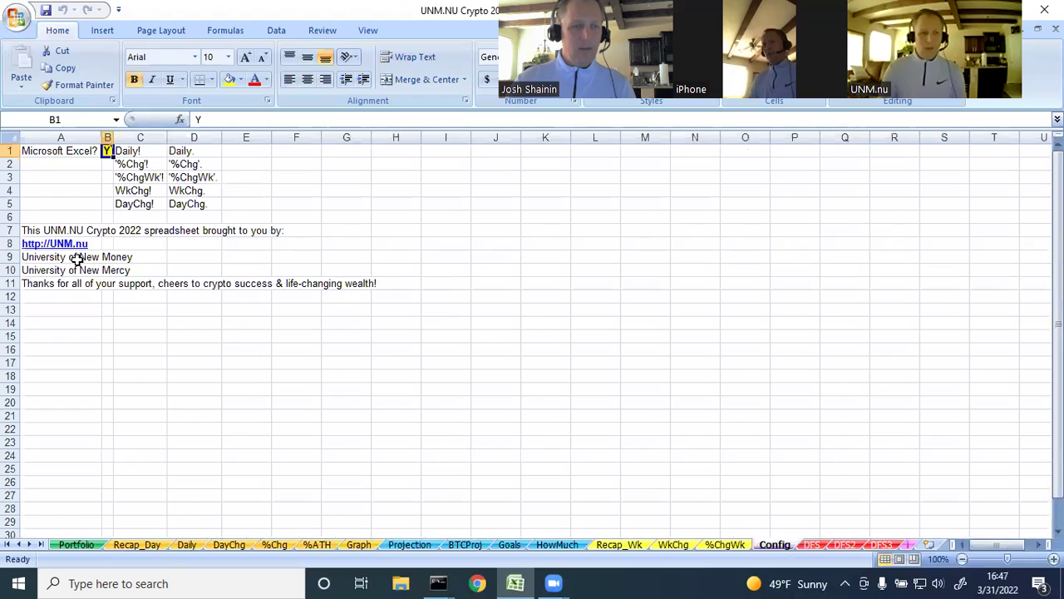
click(813, 546)
click(880, 546)
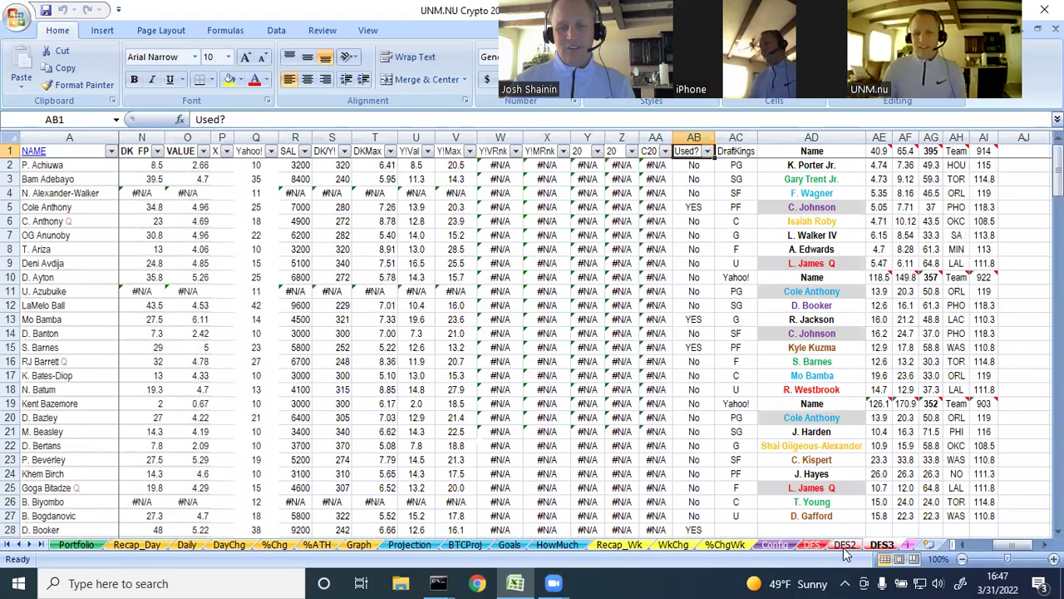
click(845, 546)
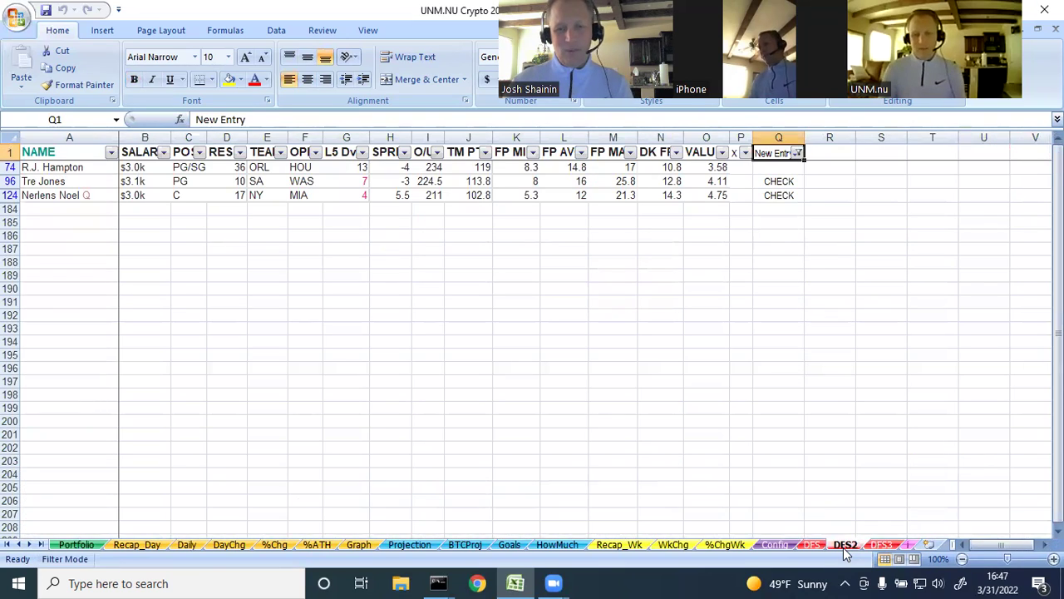
click(821, 548)
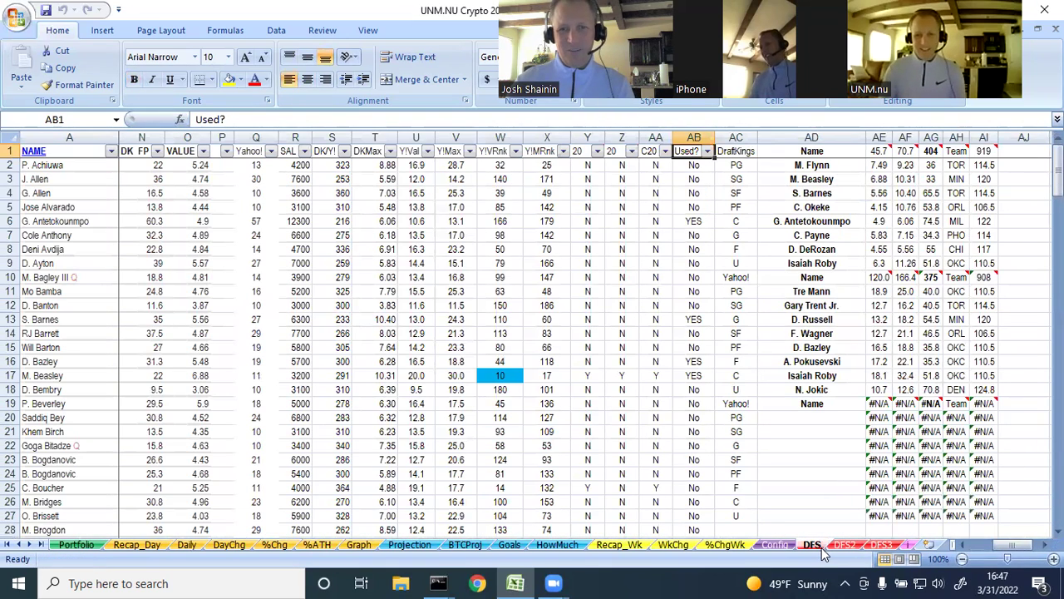
click(906, 546)
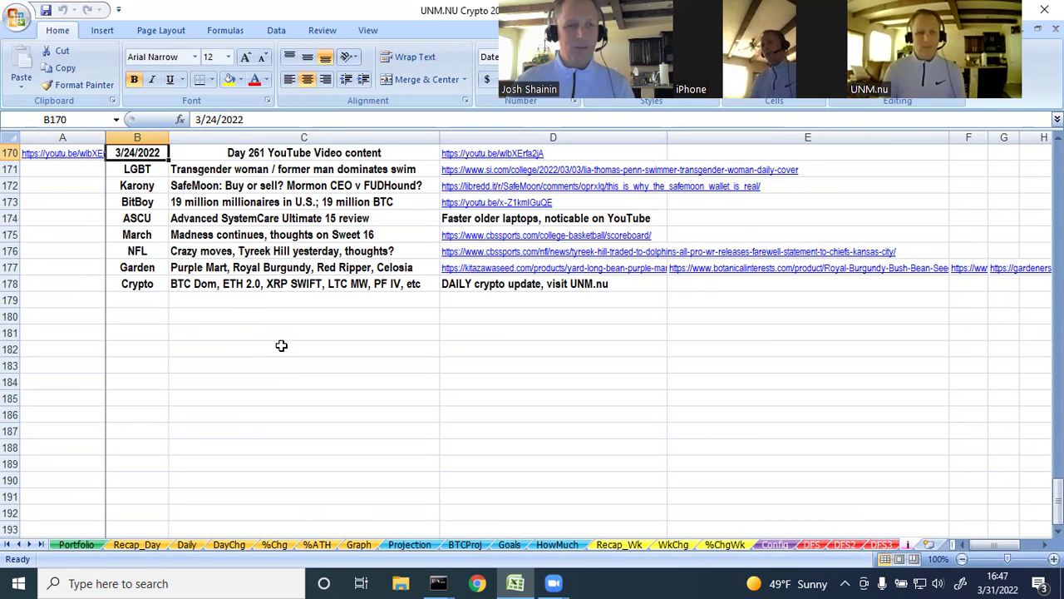
Return to the Portfolio sheet, then exit Excel without saving the workbook.
click(76, 545)
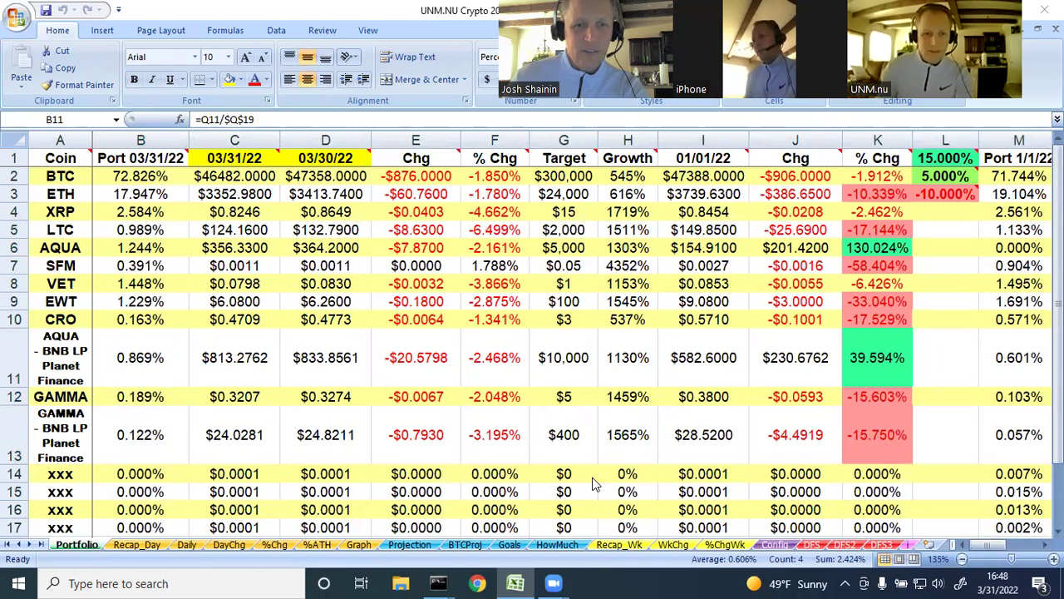
click(515, 583)
click(11, 15)
click(507, 389)
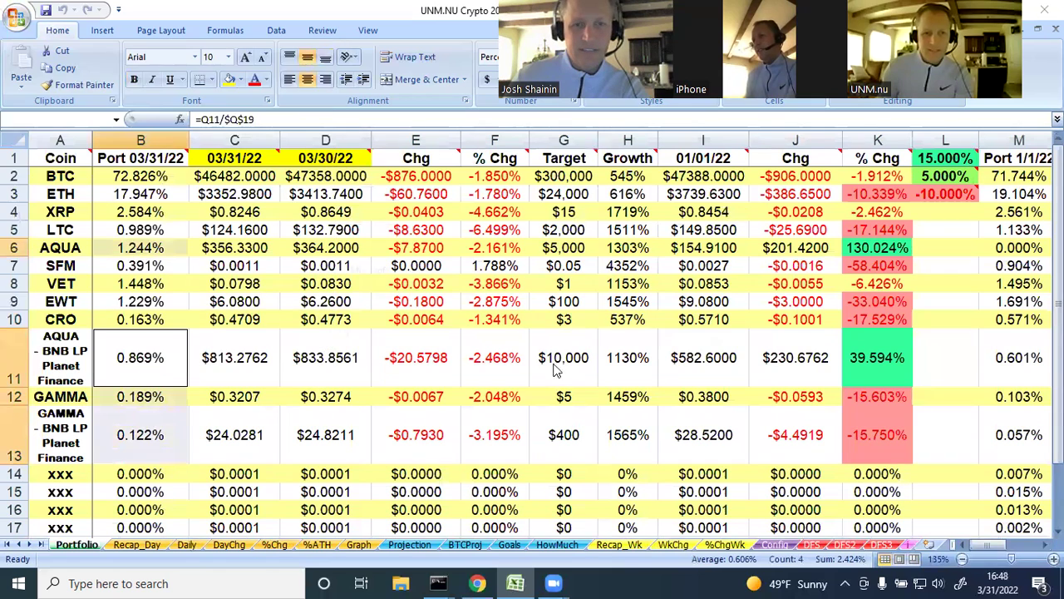
click(547, 331)
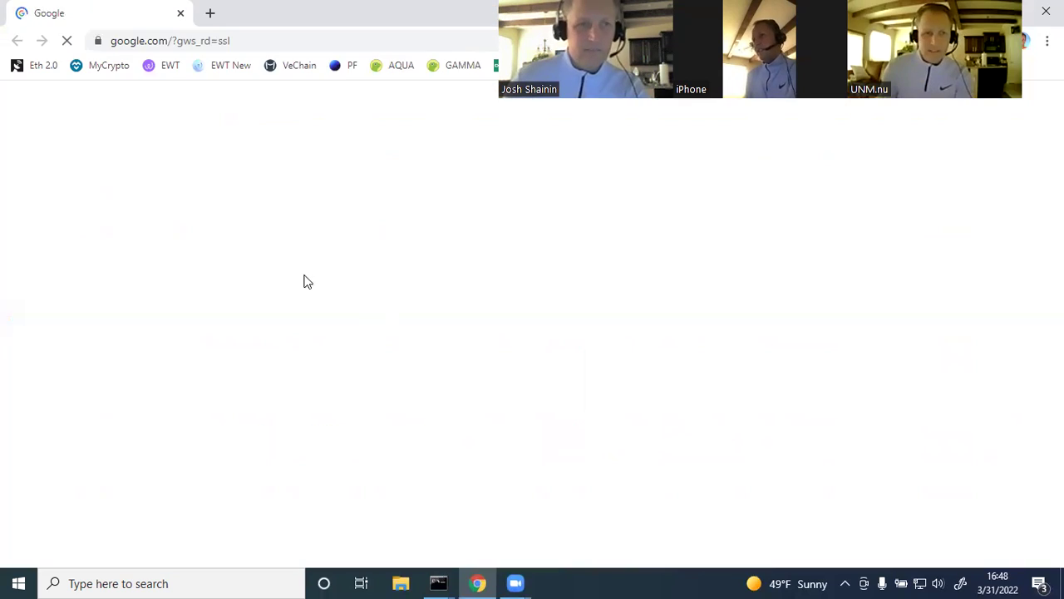
Go to youtube.com, search for 'bronx fire' and look through the results.
click(223, 40)
text(you)
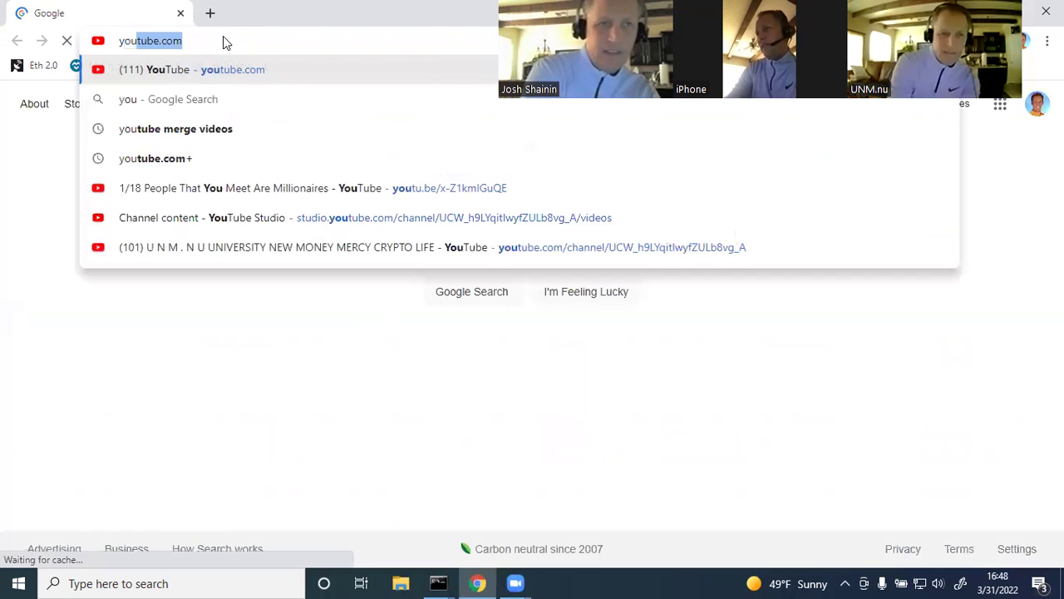
key(Return)
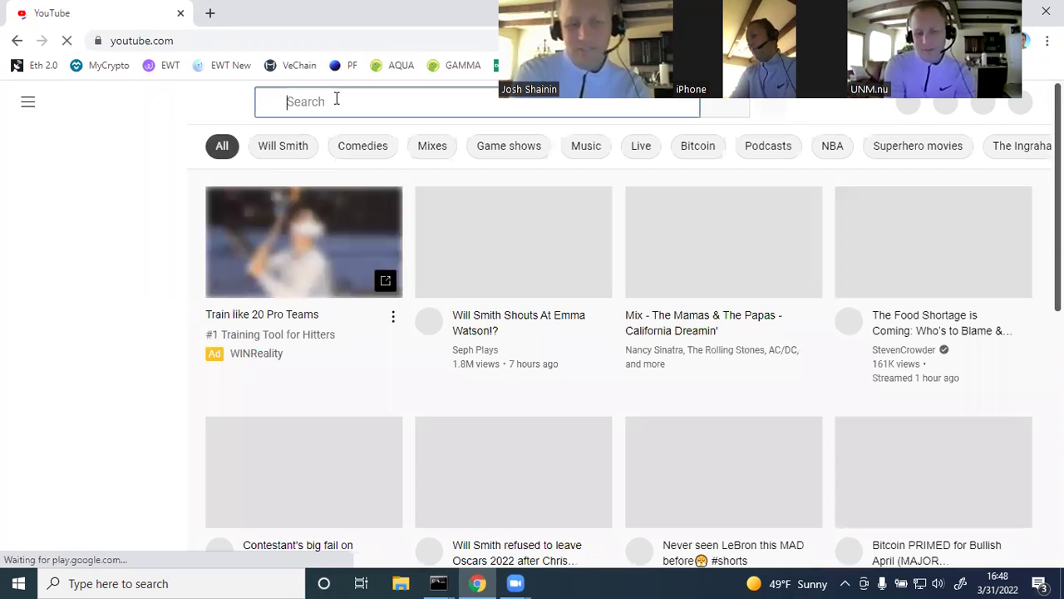
click(337, 99)
text(b)
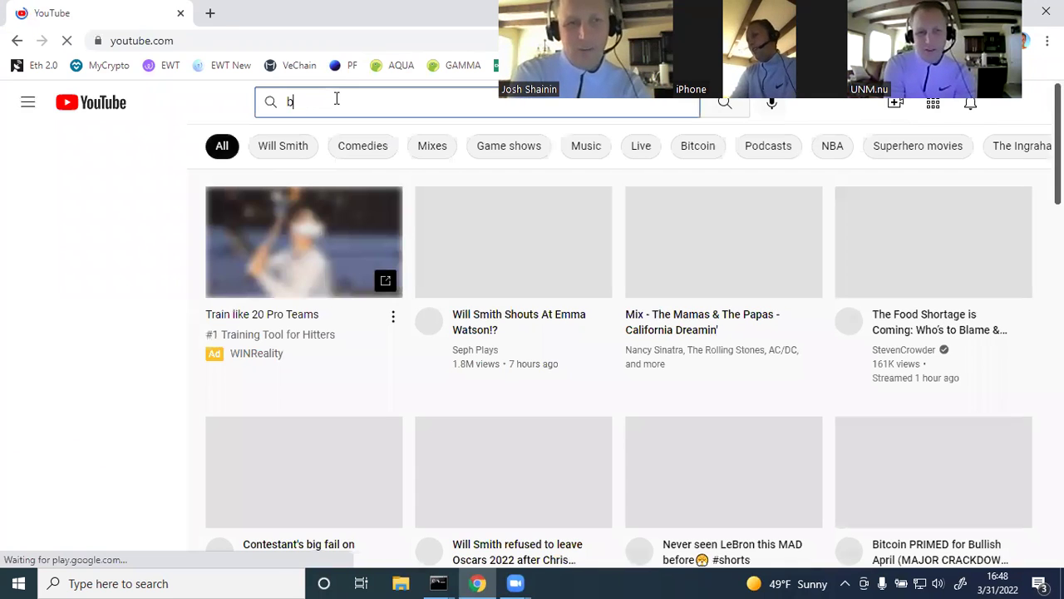
text(ronx fire)
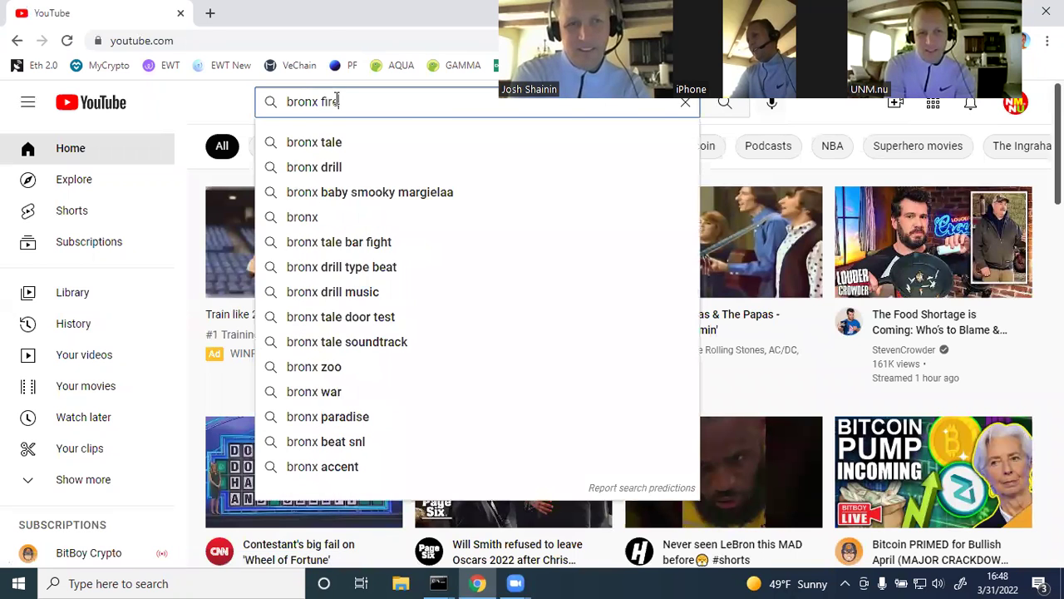
key(Return)
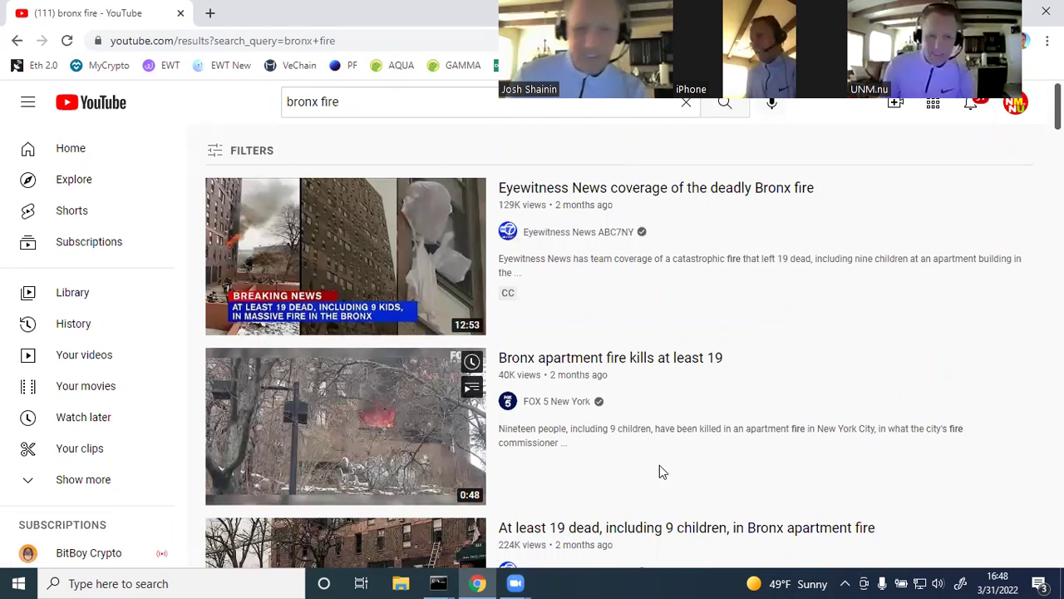
scroll(586, 351, down, 1)
scroll(587, 350, down, 1)
scroll(589, 351, up, 1)
scroll(670, 341, down, 1)
scroll(670, 340, down, 3)
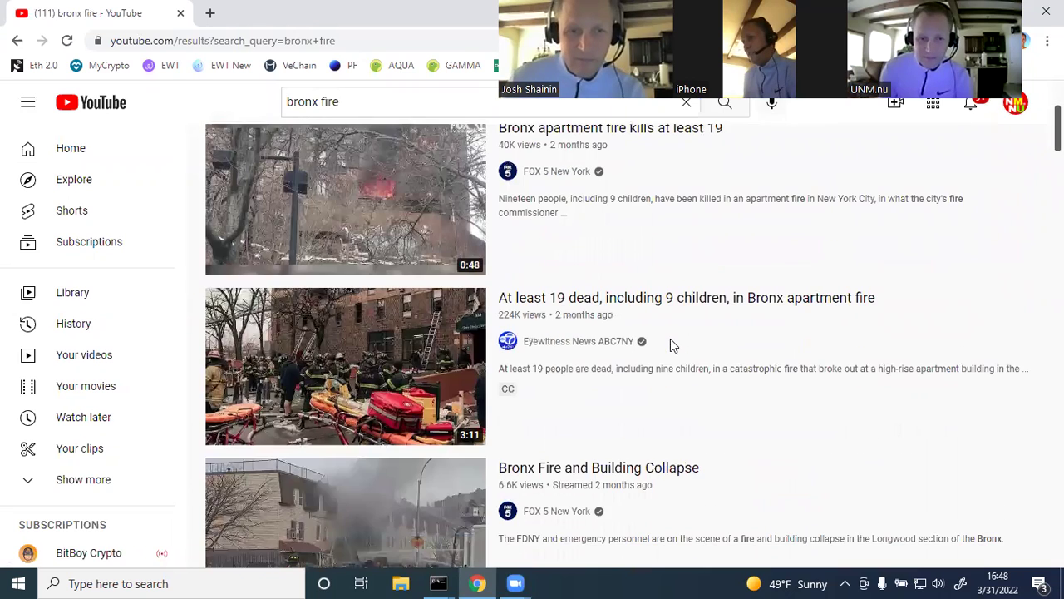
scroll(670, 346, down, 5)
scroll(555, 246, down, 5)
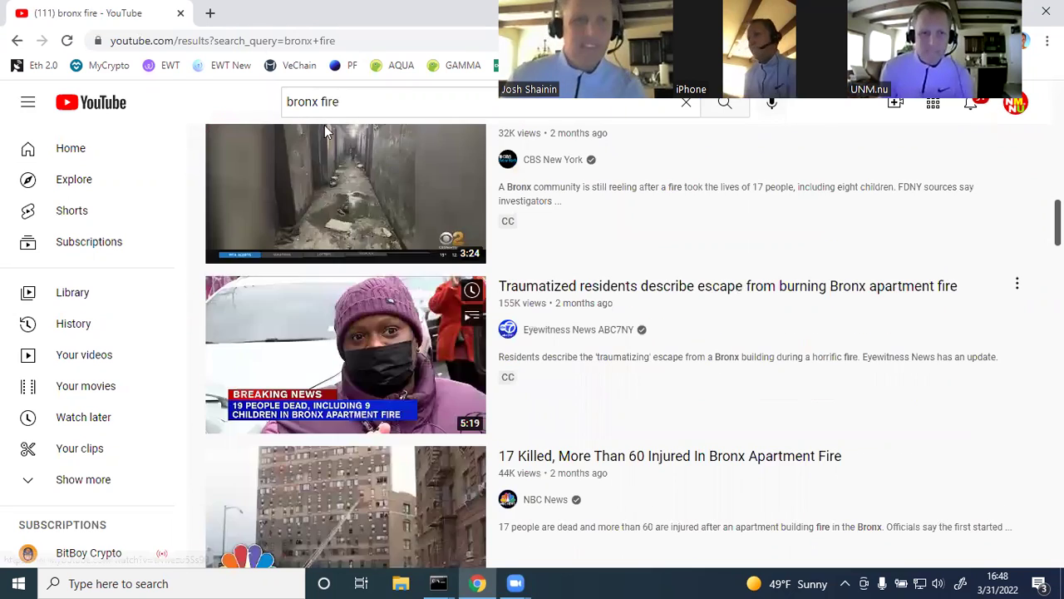
scroll(285, 100, up, 10)
Refine the search to 'bronx fire 10' and scroll through the CBS New York results.
click(392, 102)
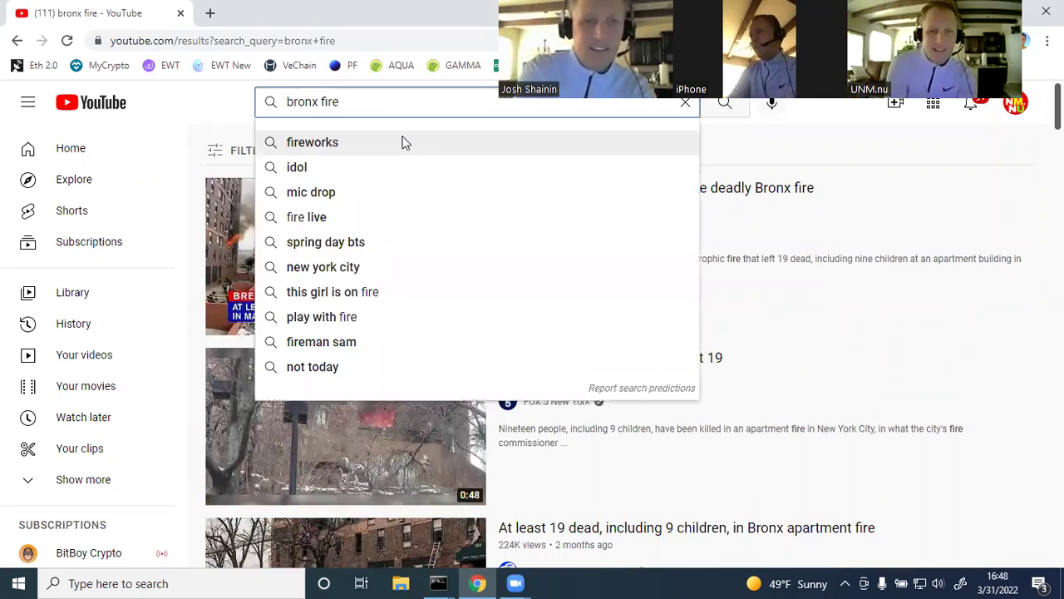
text(10)
key(Return)
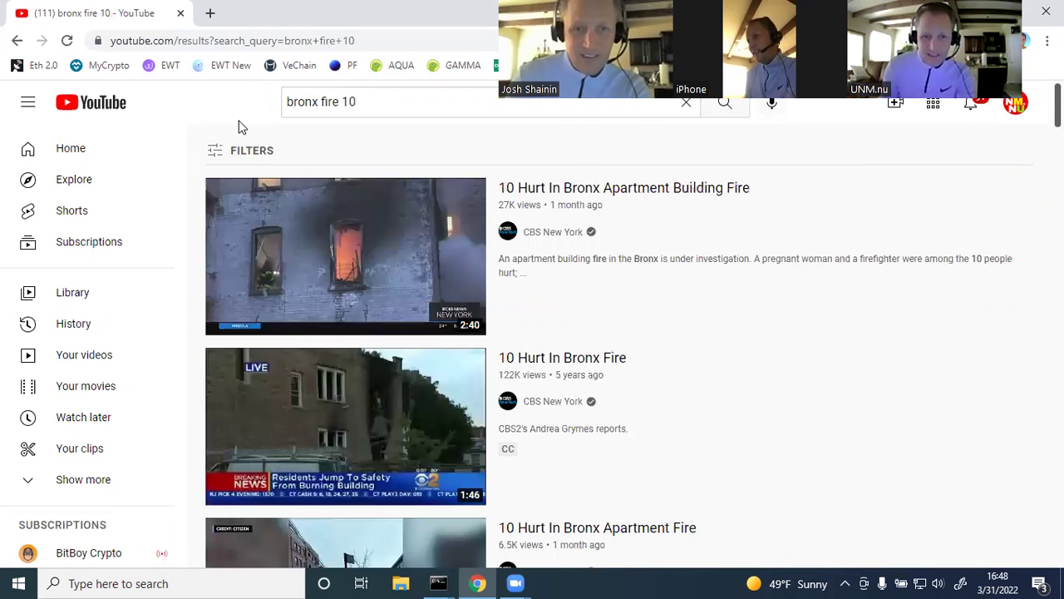
scroll(239, 126, down, 2)
scroll(240, 126, down, 10)
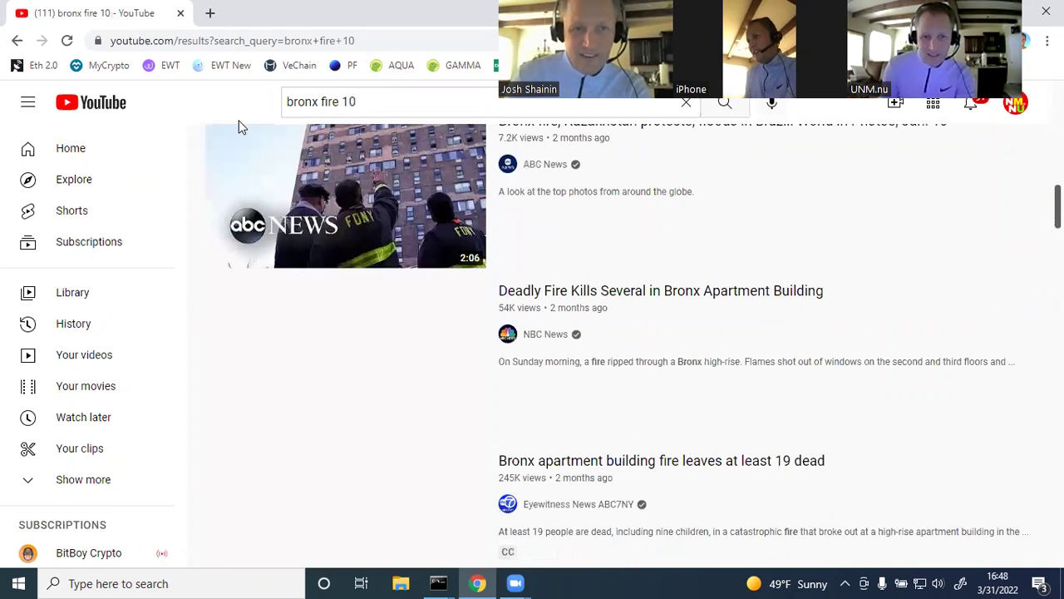
scroll(239, 126, down, 4)
scroll(239, 126, down, 3)
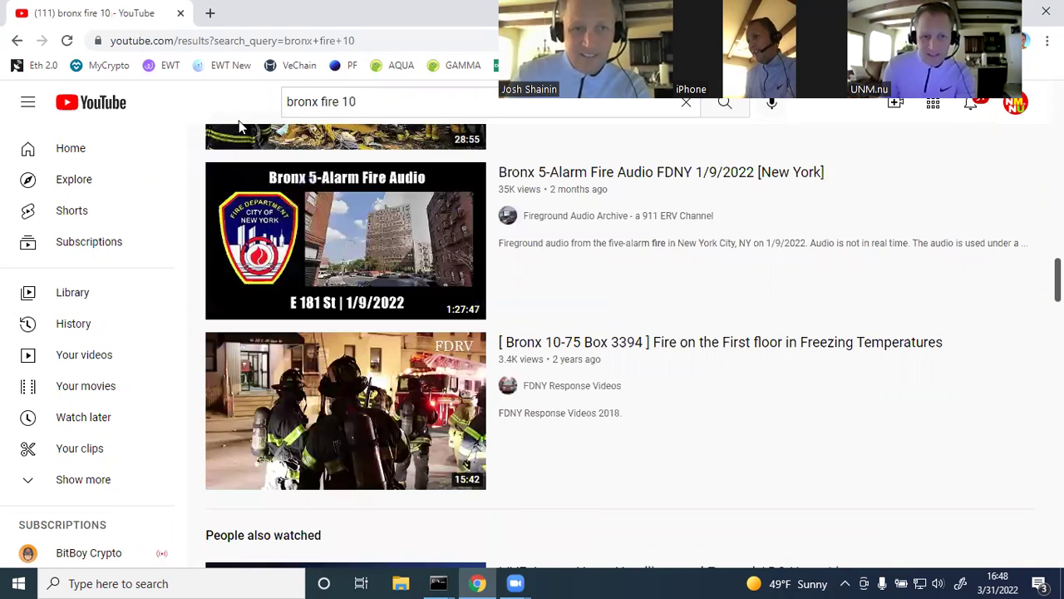
scroll(239, 126, up, 6)
scroll(183, 216, up, 5)
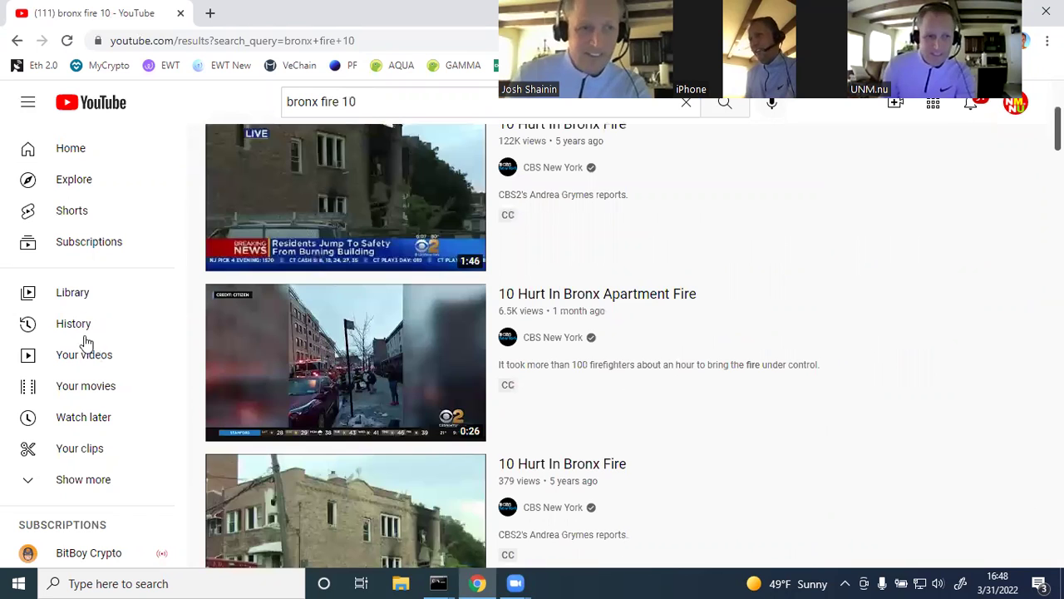
Find '10 People Died In The Bronx Last Night' in watch history and play it.
click(86, 333)
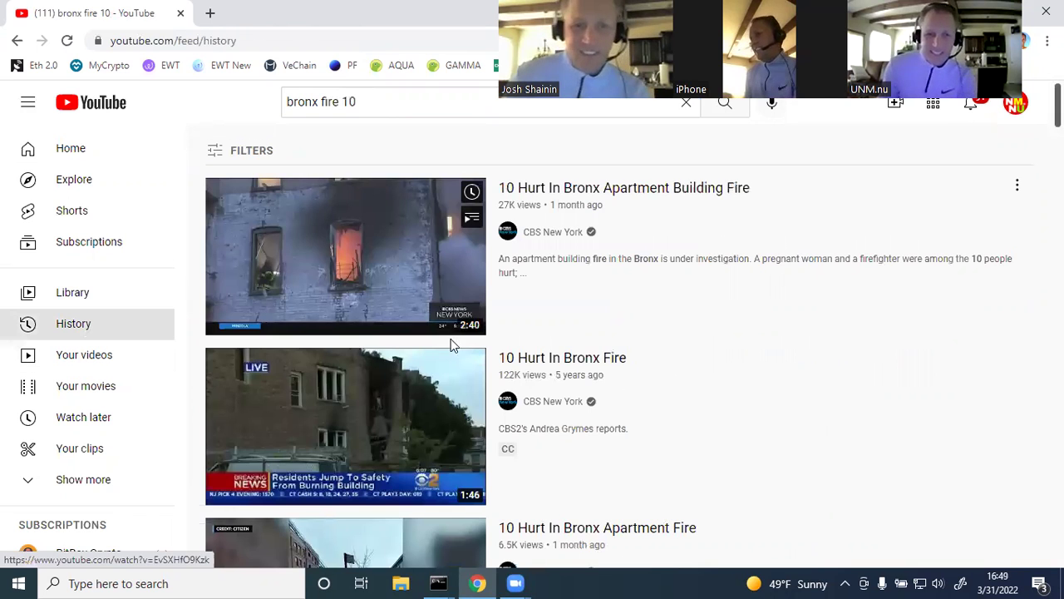
scroll(452, 345, down, 10)
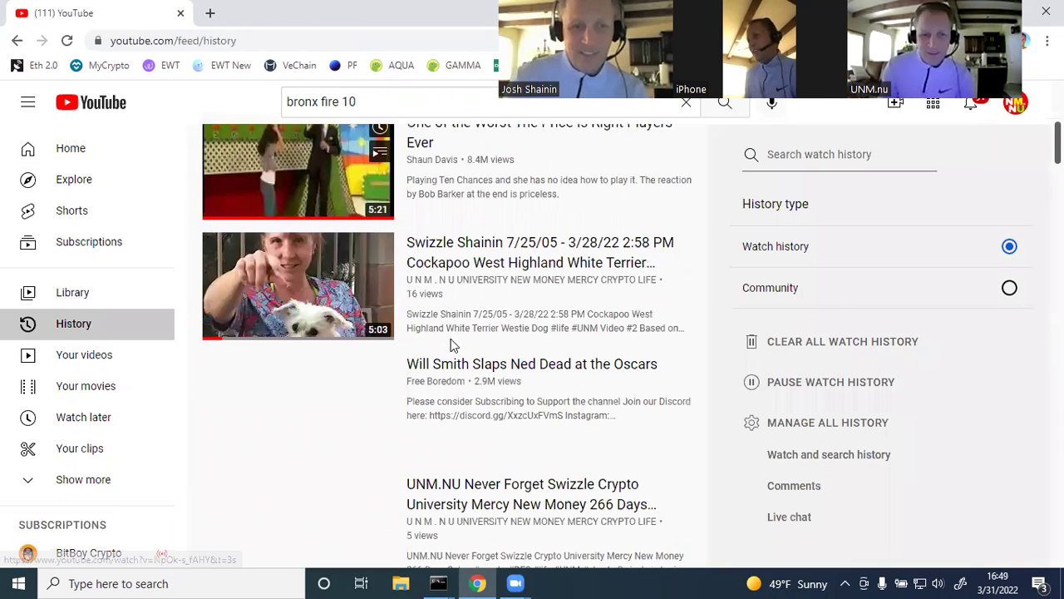
scroll(453, 344, down, 4)
scroll(453, 344, down, 5)
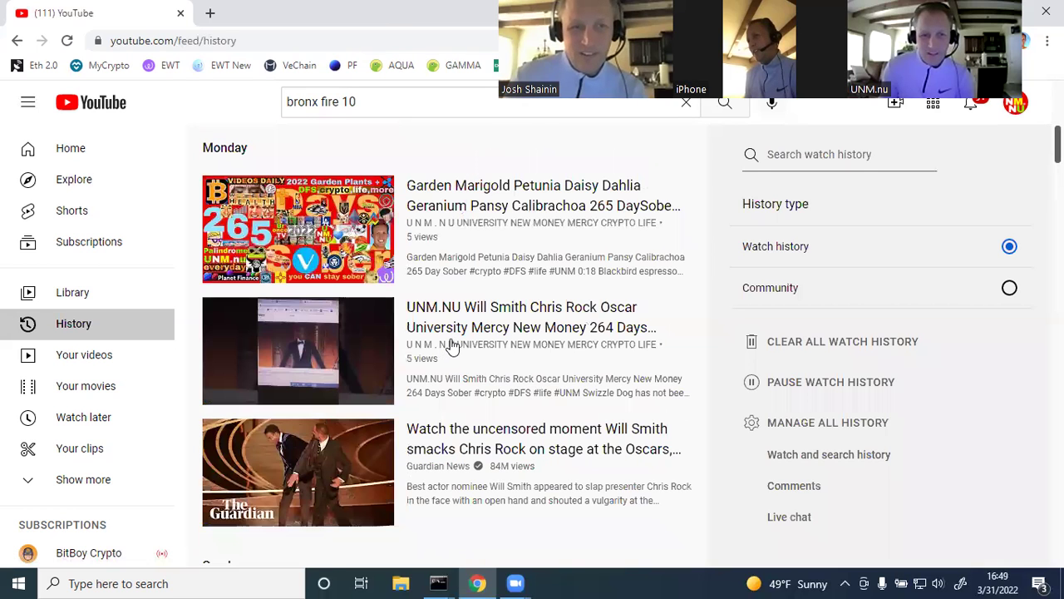
scroll(453, 346, down, 2)
scroll(499, 365, down, 4)
scroll(524, 360, down, 3)
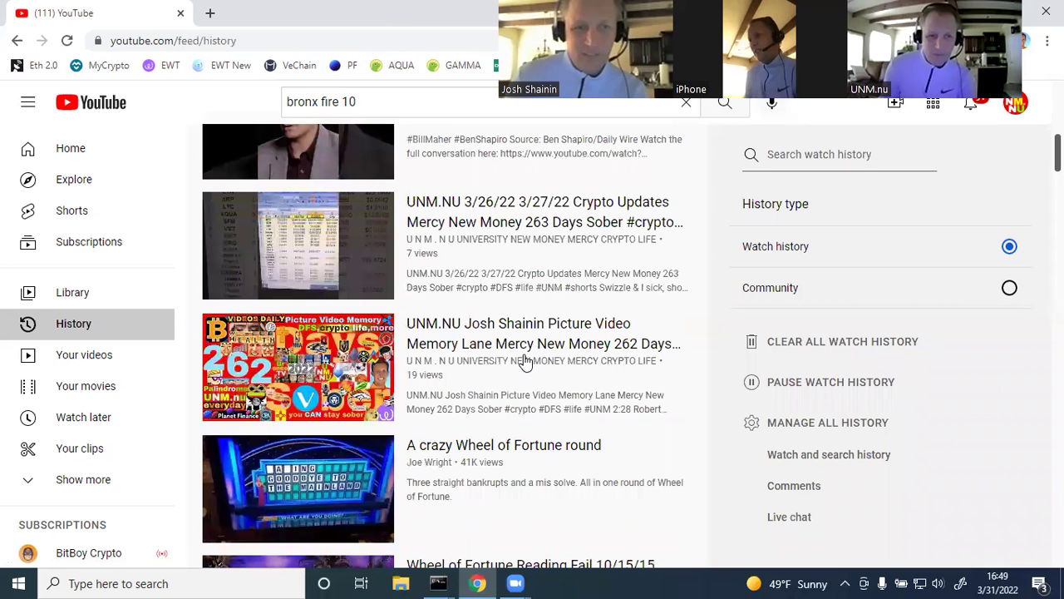
scroll(524, 361, down, 4)
scroll(524, 360, down, 5)
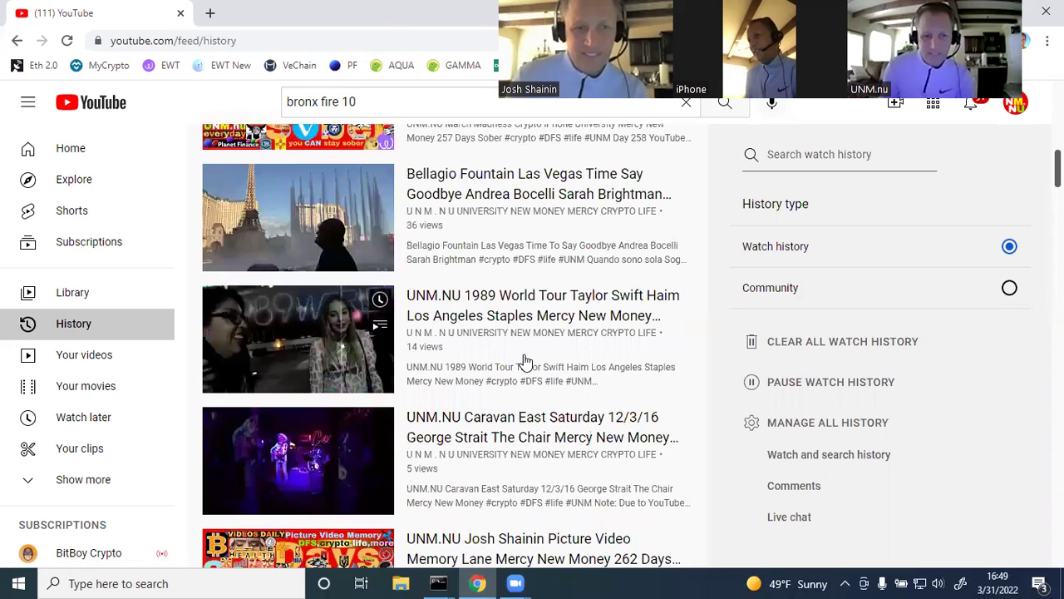
scroll(524, 360, down, 4)
scroll(524, 360, down, 5)
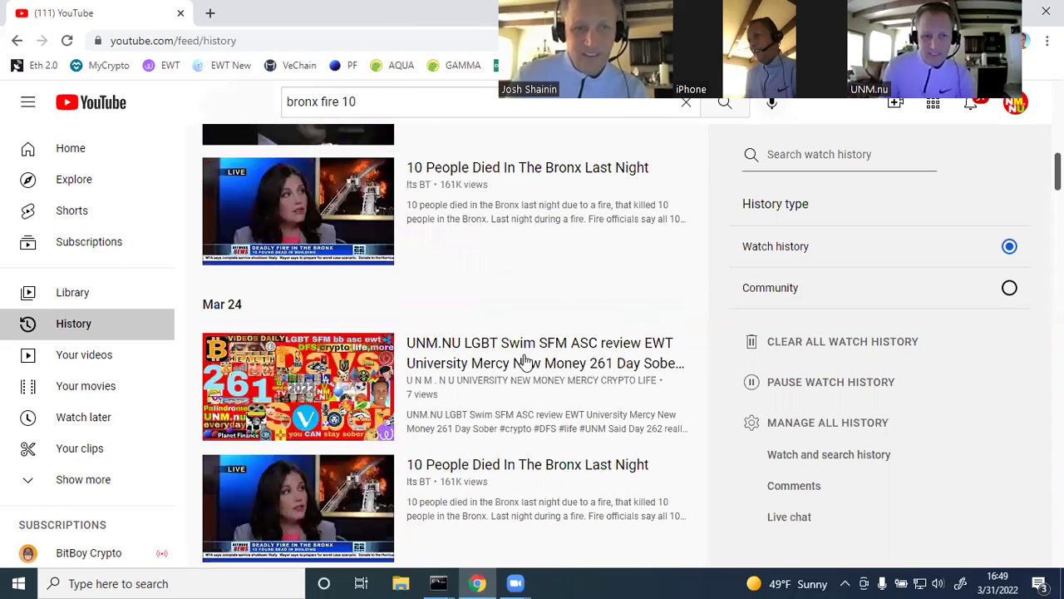
click(541, 311)
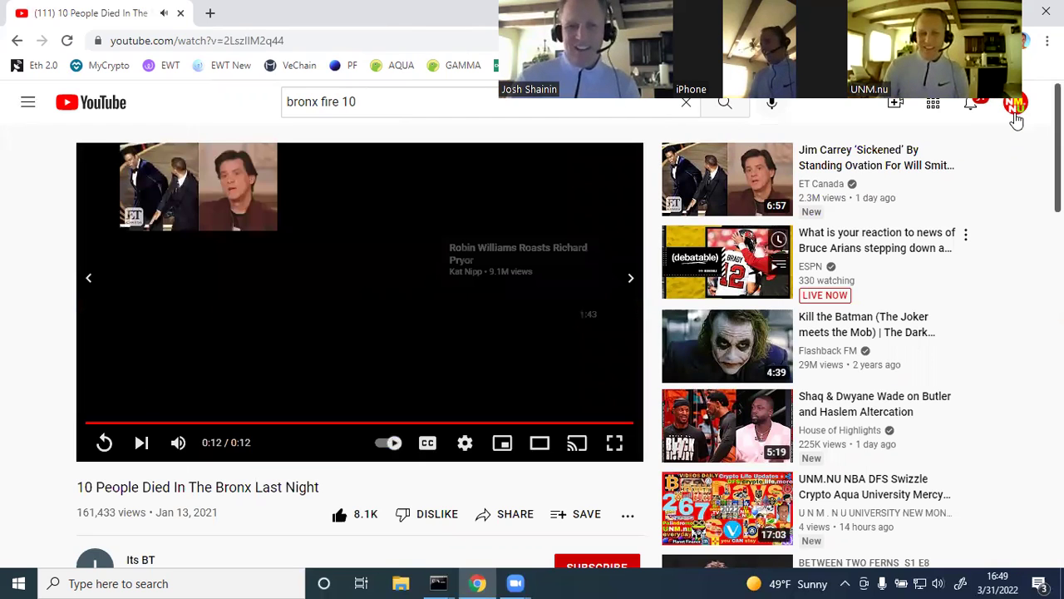
Go to the UNM.NU channel page and scroll down to its disclaimer video and Uploads row.
click(1015, 116)
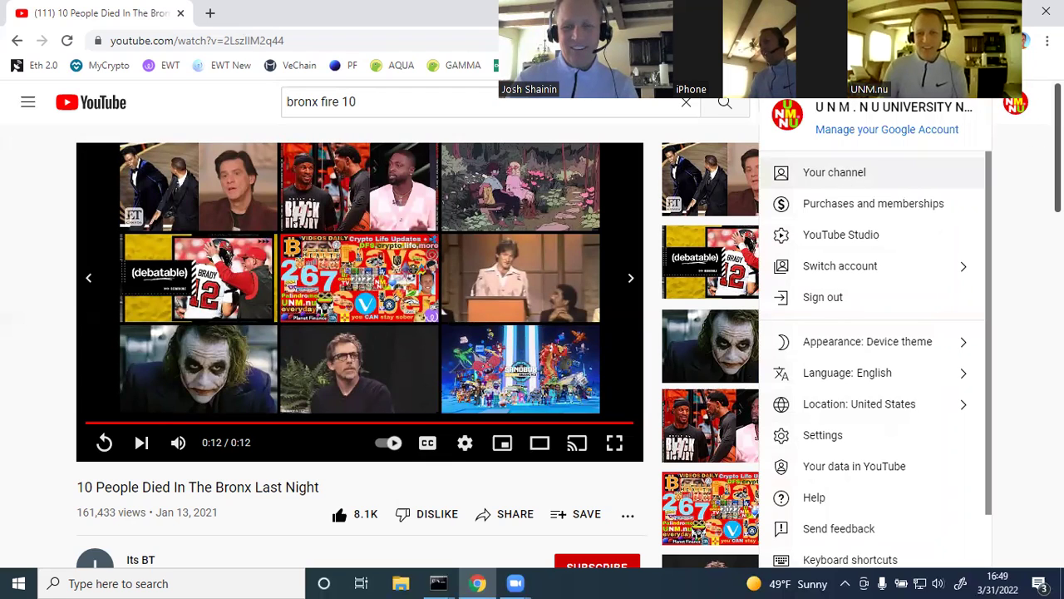
click(834, 172)
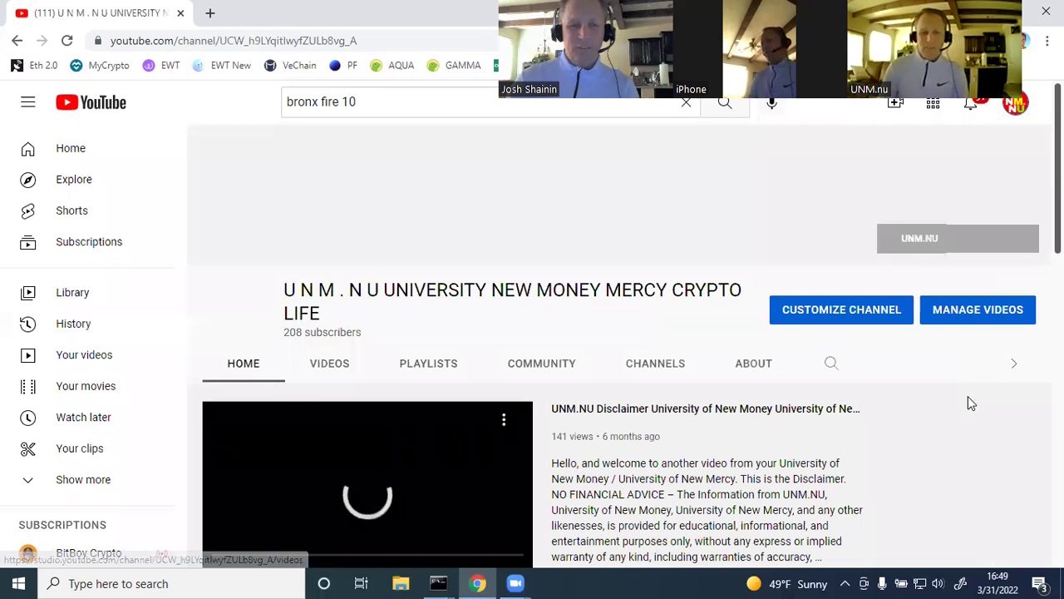
scroll(968, 404, down, 2)
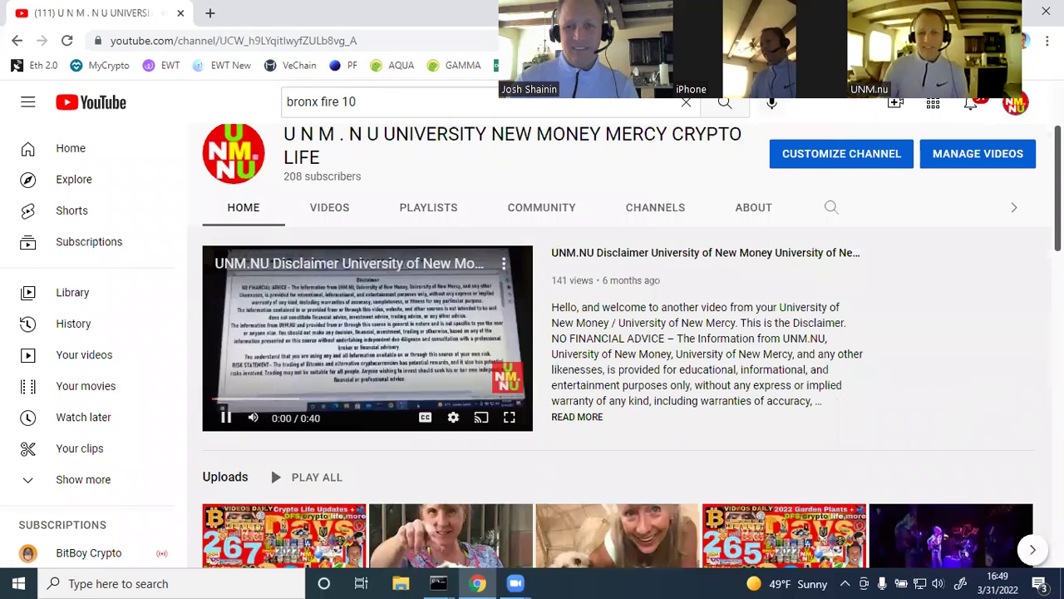
scroll(270, 465, down, 1)
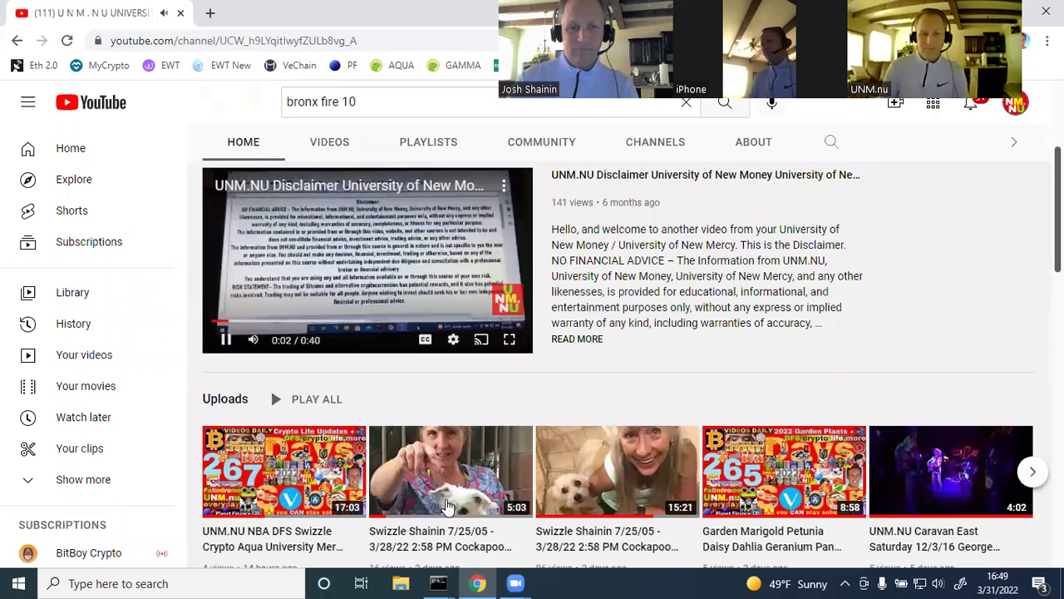
mouse_move(442, 507)
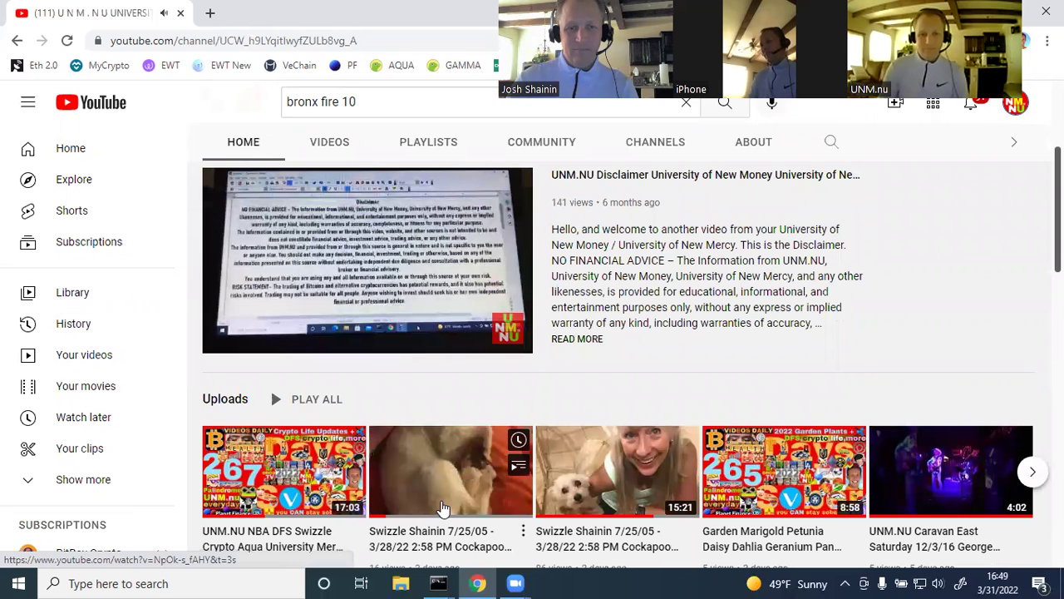
mouse_move(617, 508)
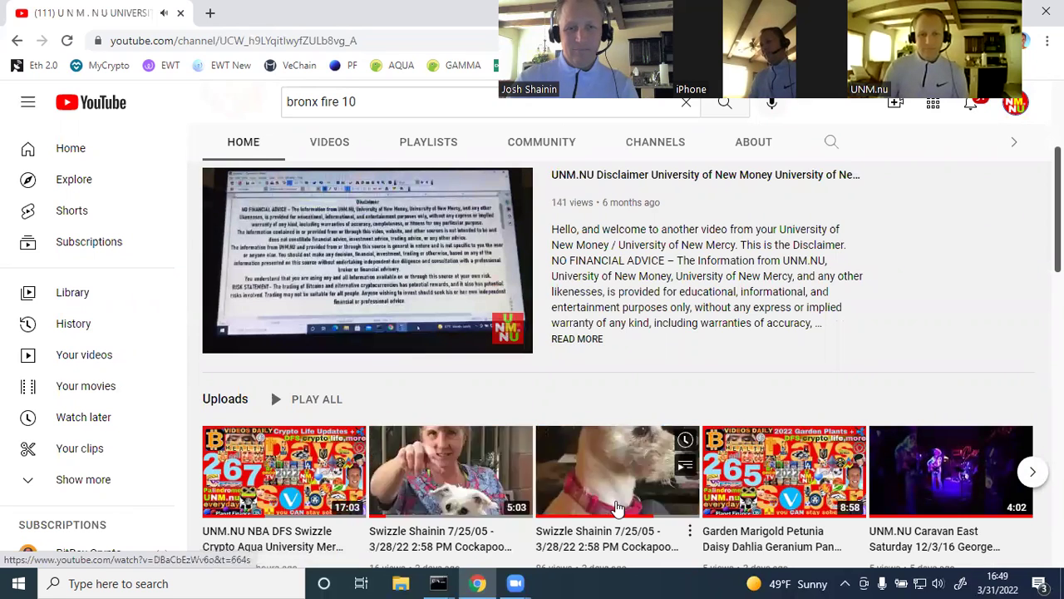